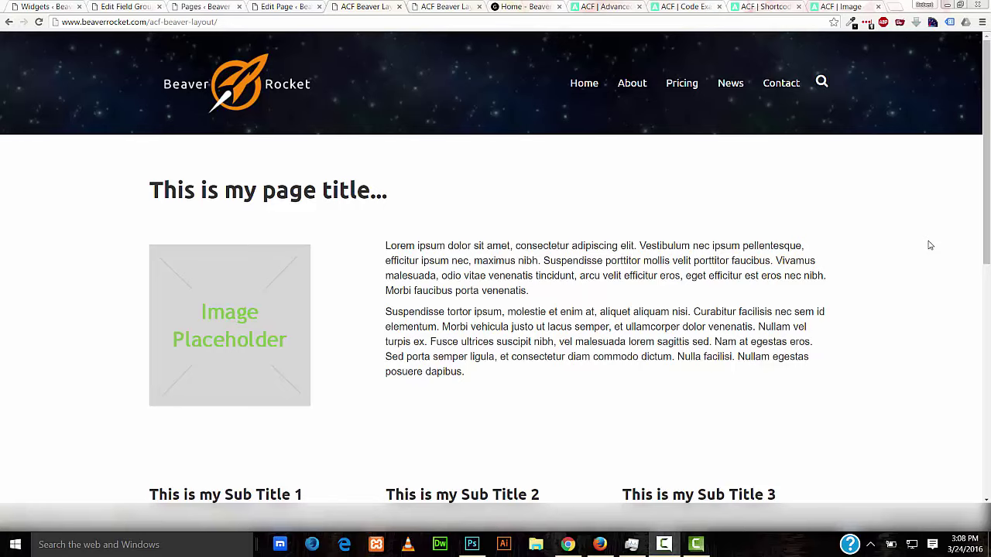
Scroll the live ACF Beaver Layout page, then switch to its Edit Page tab
{"action": "left_click_drag", "start_coordinate": [988, 236], "coordinate": [984, 361]}
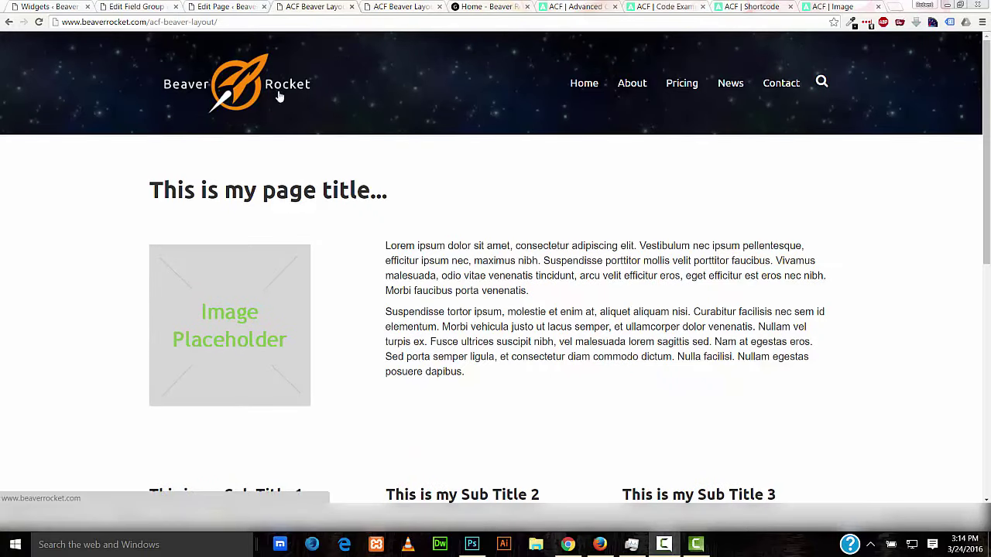
{"action": "left_click", "coordinate": [223, 10]}
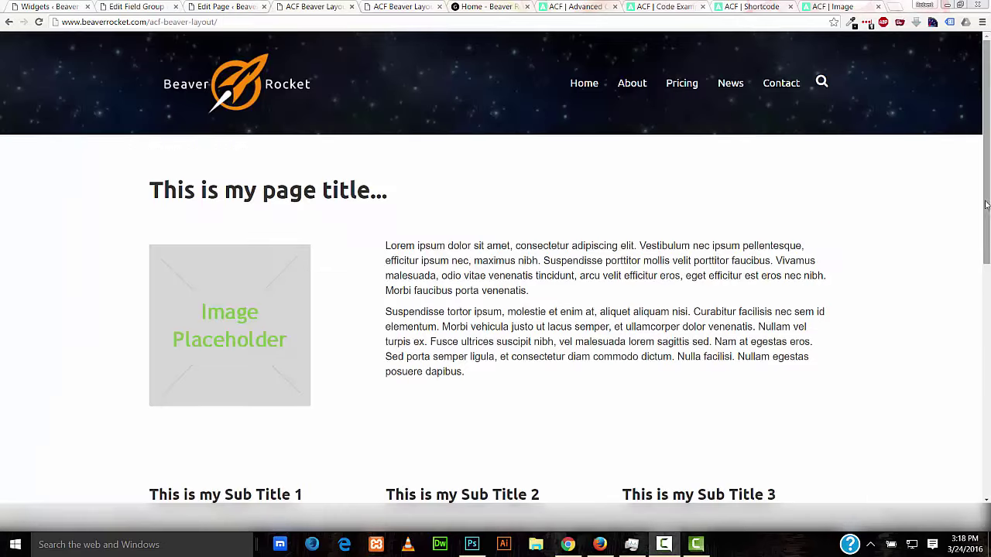
{"action": "scroll", "coordinate": [989, 310], "scroll_direction": "down", "scroll_amount": 3}
{"action": "left_click_drag", "start_coordinate": [989, 311], "coordinate": [988, 277]}
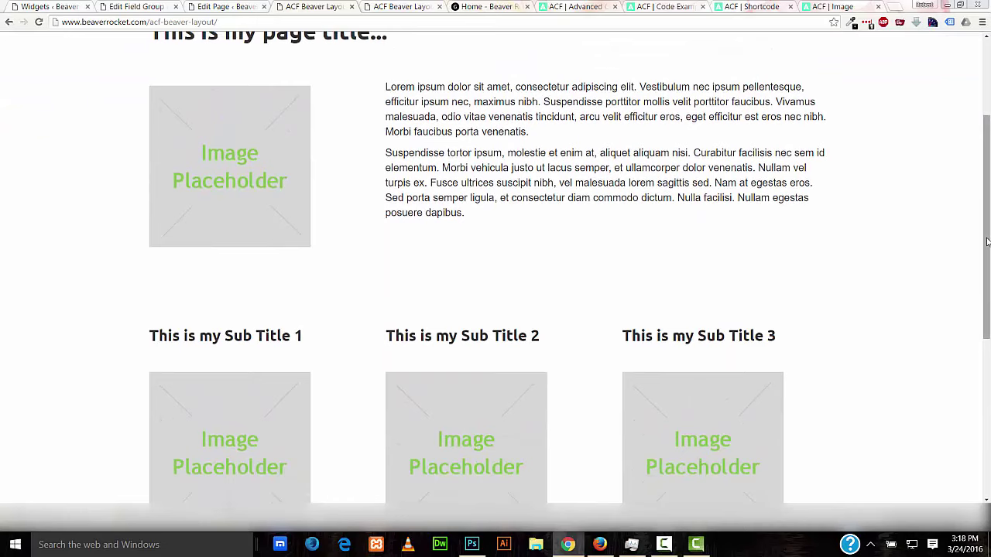
{"action": "scroll", "coordinate": [988, 244], "scroll_direction": "up", "scroll_amount": 1}
{"action": "scroll", "coordinate": [366, 216], "scroll_direction": "down", "scroll_amount": 2}
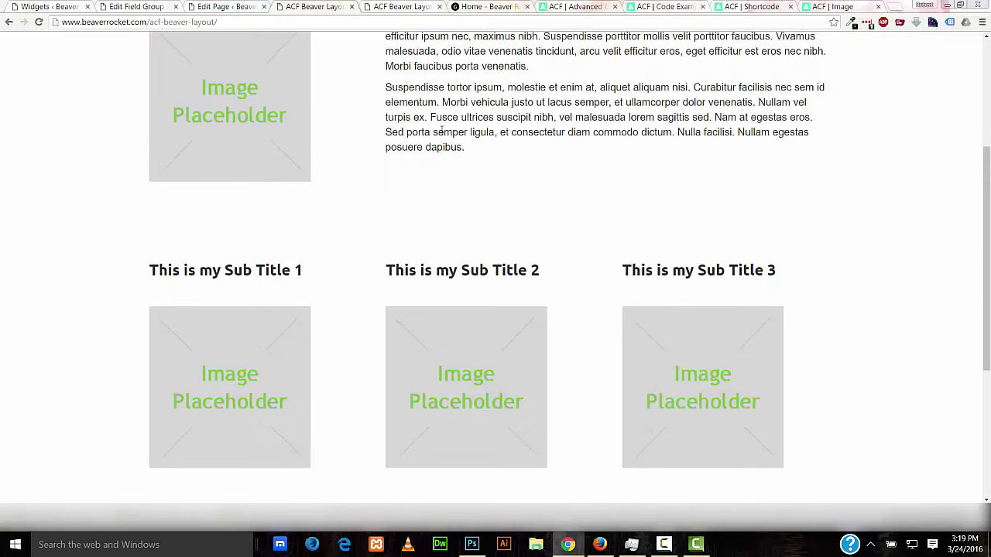
{"action": "key", "text": "ctrl+Page_Up"}
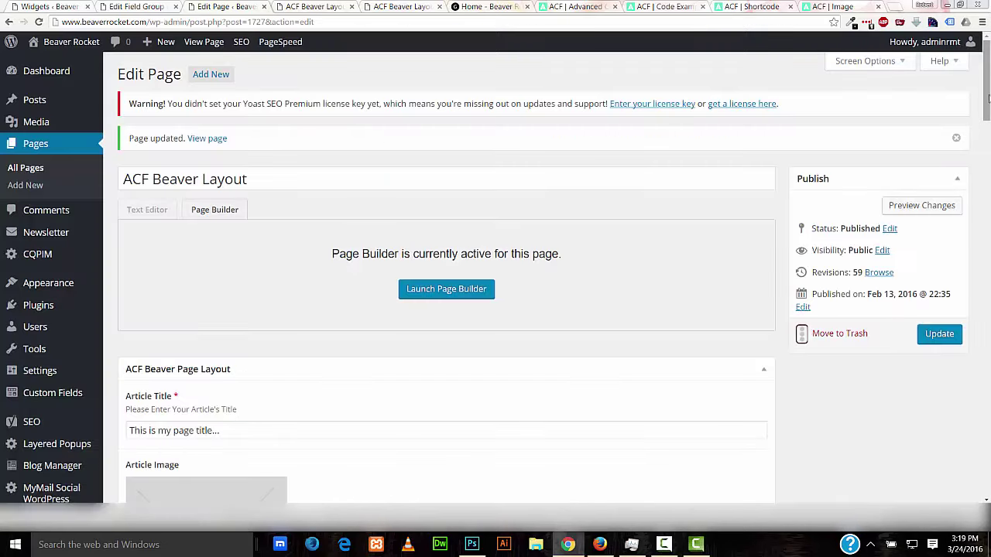
{"action": "scroll", "coordinate": [987, 90], "scroll_direction": "down", "scroll_amount": 1}
{"action": "scroll", "coordinate": [555, 280], "scroll_direction": "down", "scroll_amount": 2}
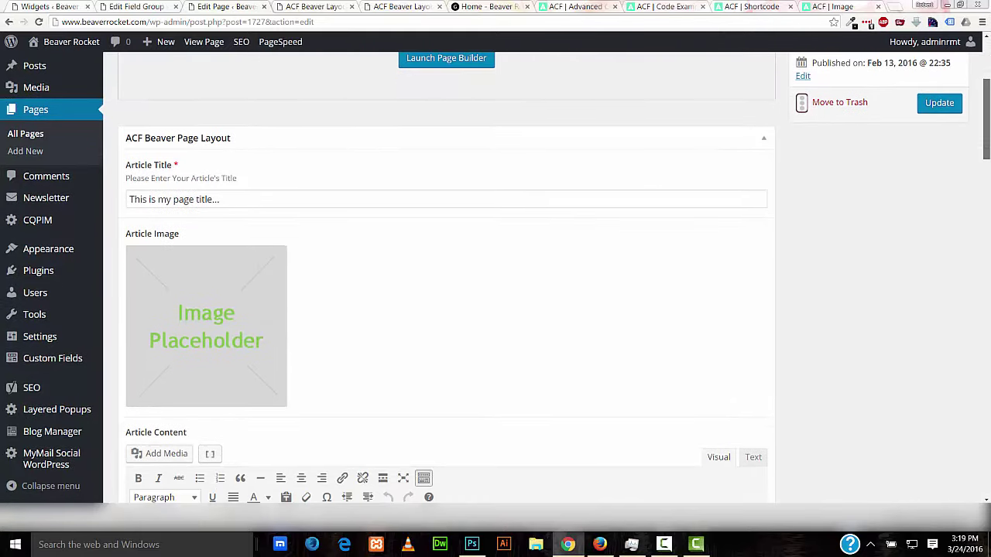
{"action": "scroll", "coordinate": [235, 109], "scroll_direction": "down", "scroll_amount": 1}
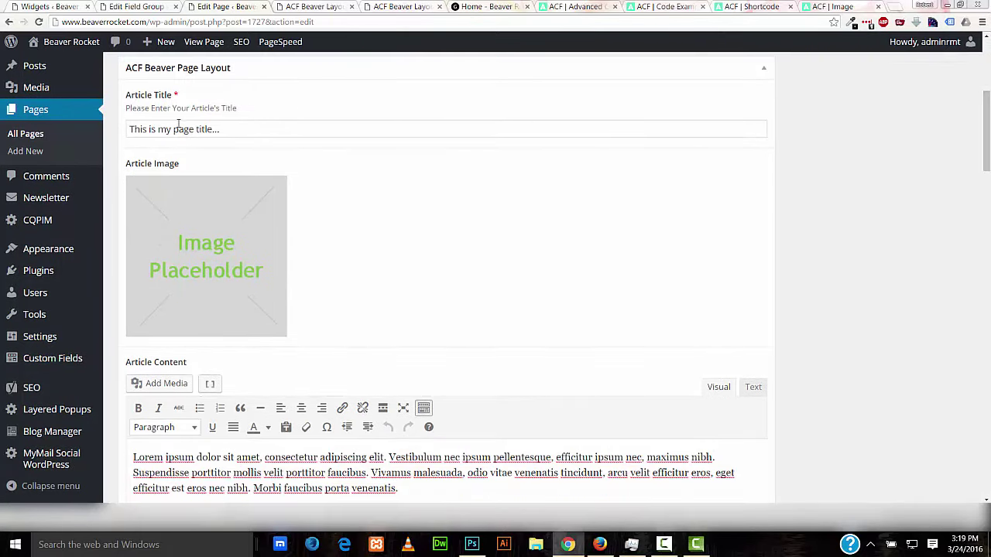
{"action": "left_click_drag", "start_coordinate": [245, 128], "coordinate": [128, 129]}
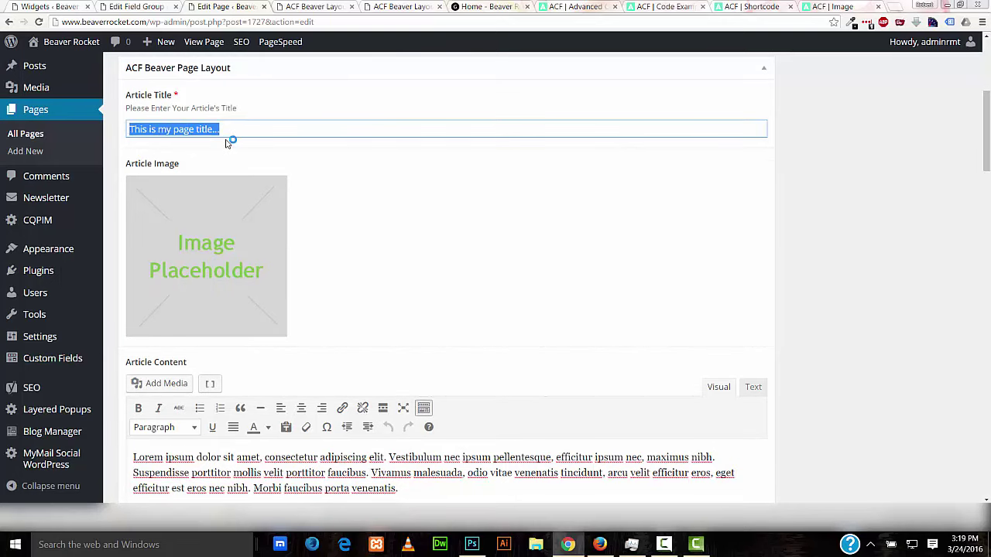
{"action": "scroll", "coordinate": [344, 210], "scroll_direction": "down", "scroll_amount": 1}
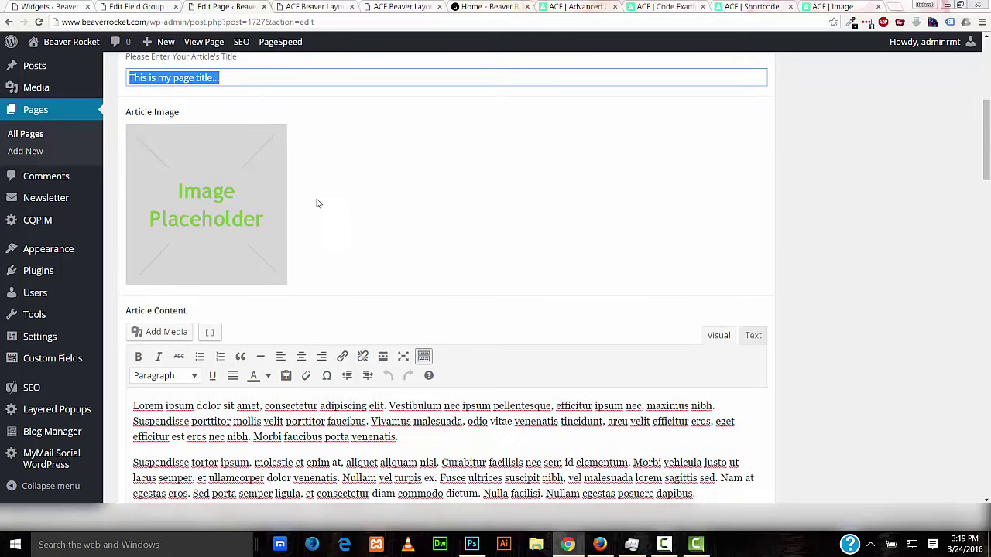
{"action": "mouse_move", "coordinate": [161, 142]}
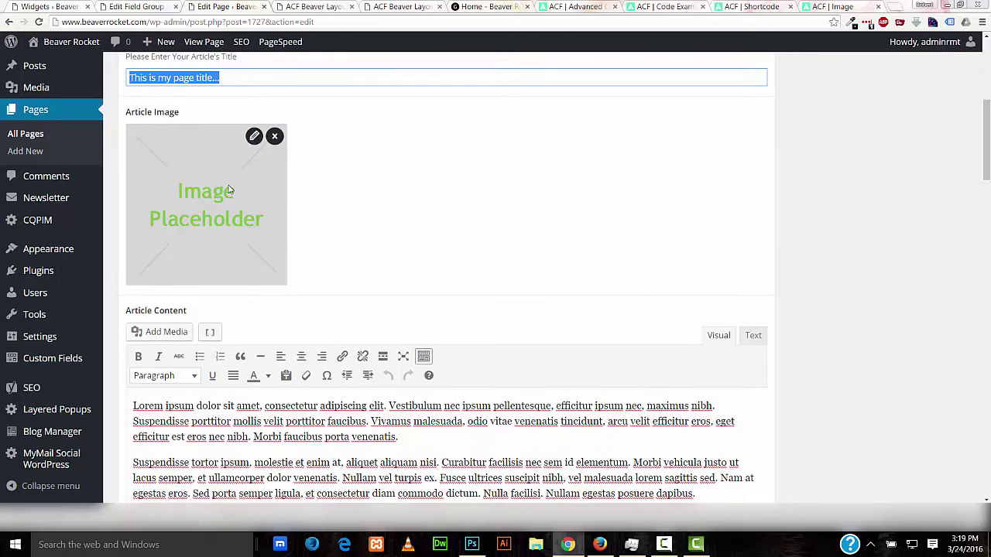
{"action": "scroll", "coordinate": [438, 181], "scroll_direction": "down", "scroll_amount": 3}
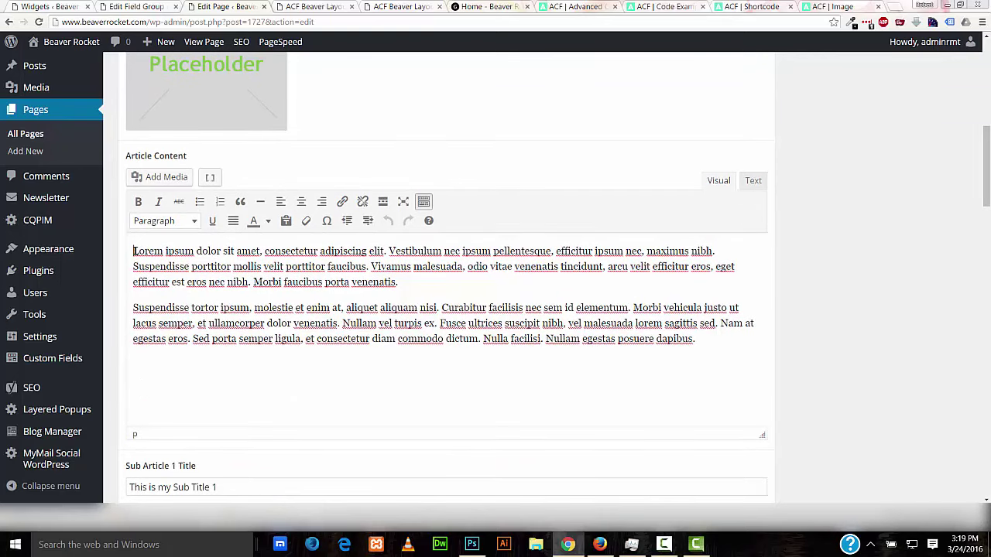
{"action": "left_click_drag", "start_coordinate": [134, 251], "coordinate": [697, 341]}
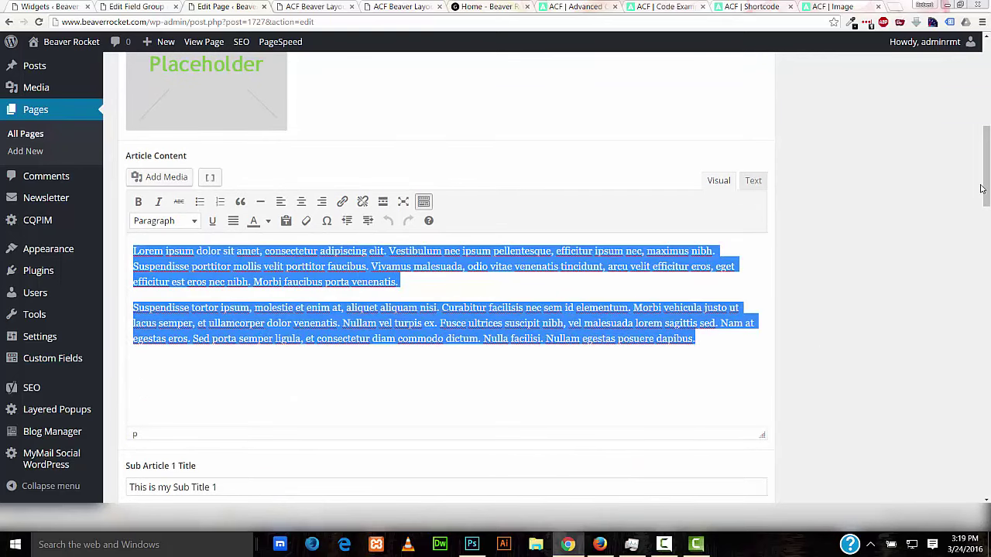
{"action": "left_click_drag", "start_coordinate": [982, 187], "coordinate": [982, 139]}
Glance at the published page, then scroll through the Sub Article fields in the editor
{"action": "left_click", "coordinate": [341, 8]}
{"action": "scroll", "coordinate": [989, 246], "scroll_direction": "down", "scroll_amount": 3}
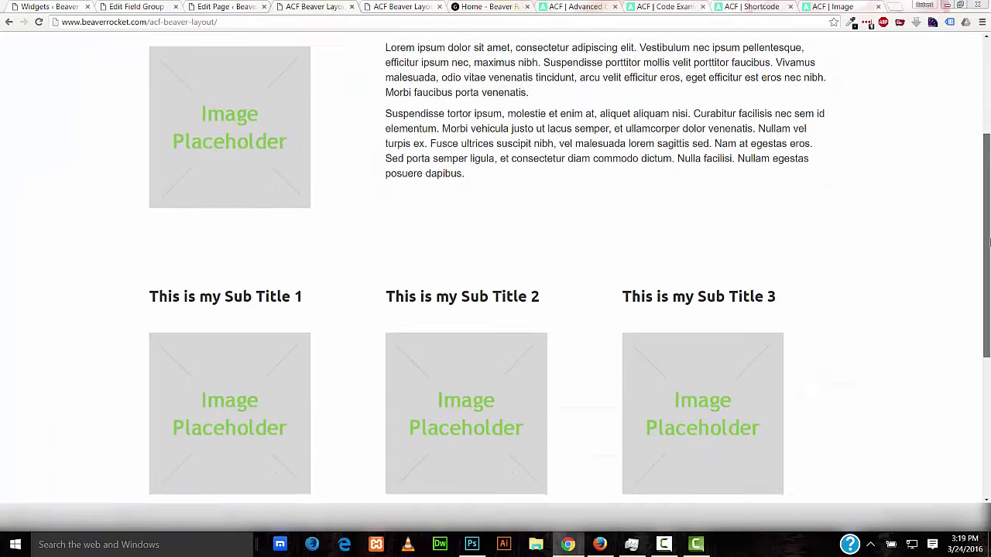
{"action": "left_click", "coordinate": [220, 8]}
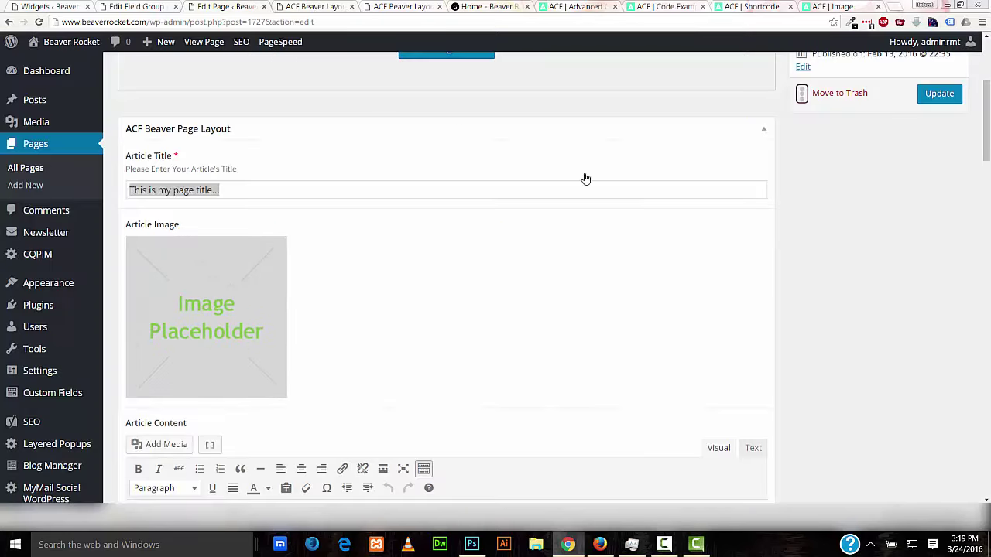
{"action": "left_click_drag", "start_coordinate": [987, 116], "coordinate": [987, 200]}
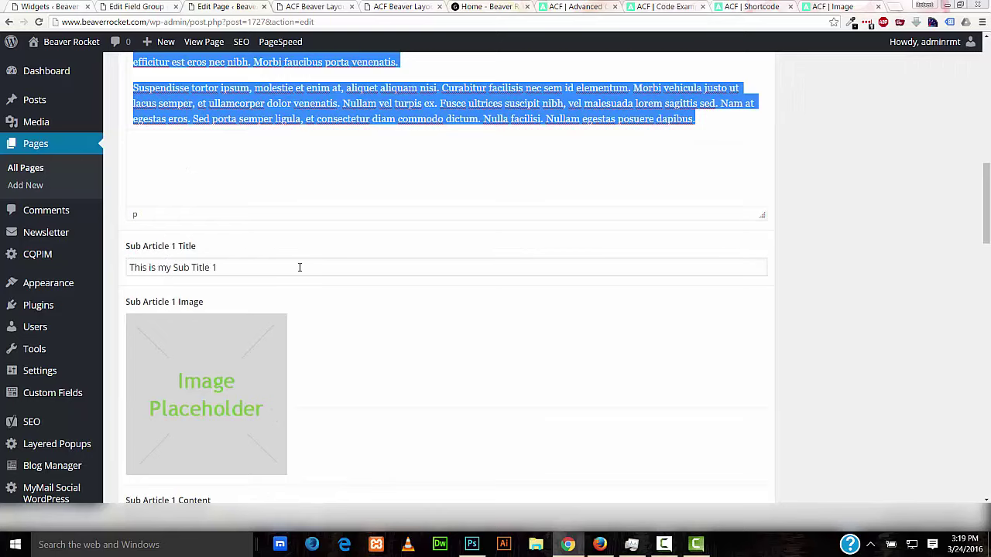
{"action": "scroll", "coordinate": [300, 268], "scroll_direction": "down", "scroll_amount": 1}
{"action": "scroll", "coordinate": [299, 267], "scroll_direction": "down", "scroll_amount": 2}
{"action": "mouse_move", "coordinate": [189, 233]}
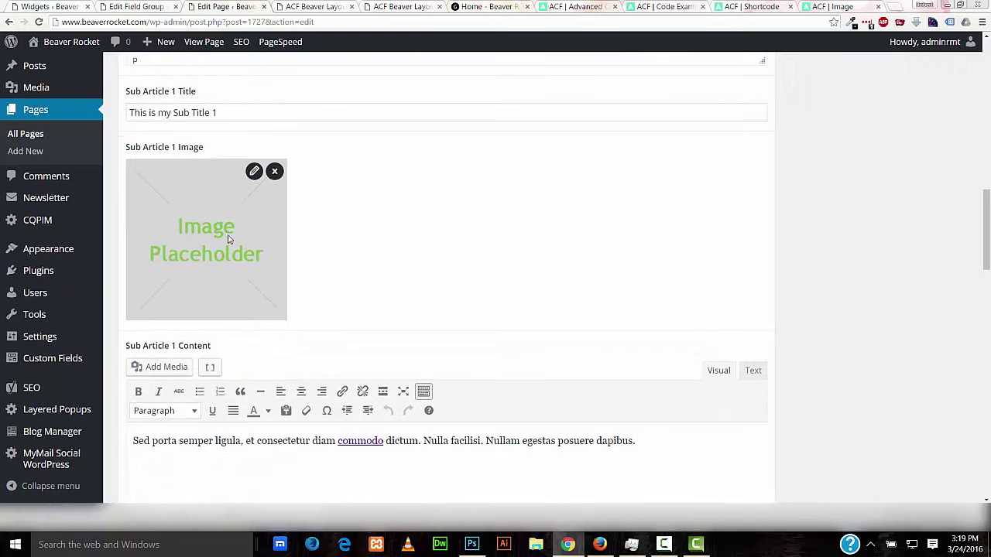
{"action": "scroll", "coordinate": [328, 332], "scroll_direction": "down", "scroll_amount": 2}
{"action": "scroll", "coordinate": [333, 320], "scroll_direction": "down", "scroll_amount": 3}
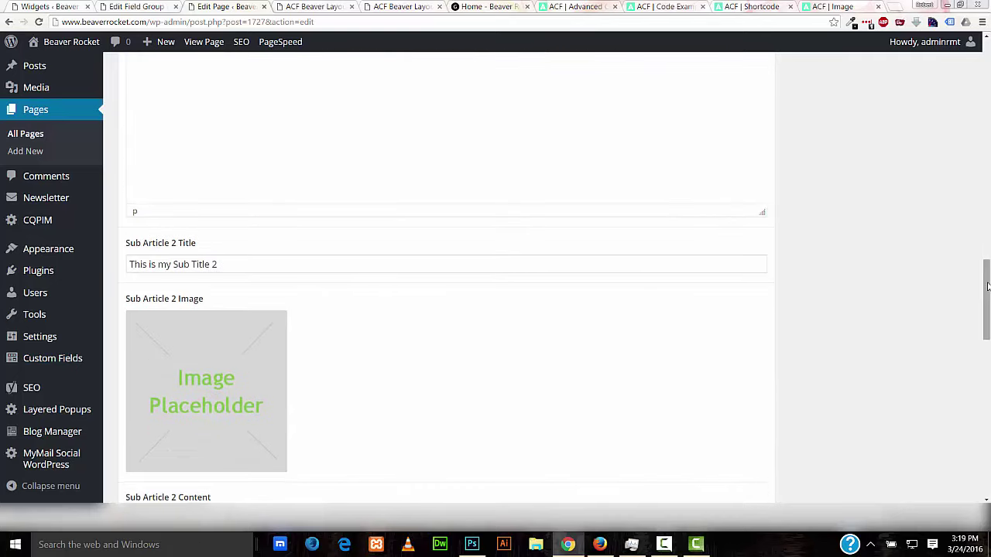
Switch to the live page and highlight the 'This is my page title...' heading
{"action": "left_click_drag", "start_coordinate": [983, 283], "coordinate": [984, 116]}
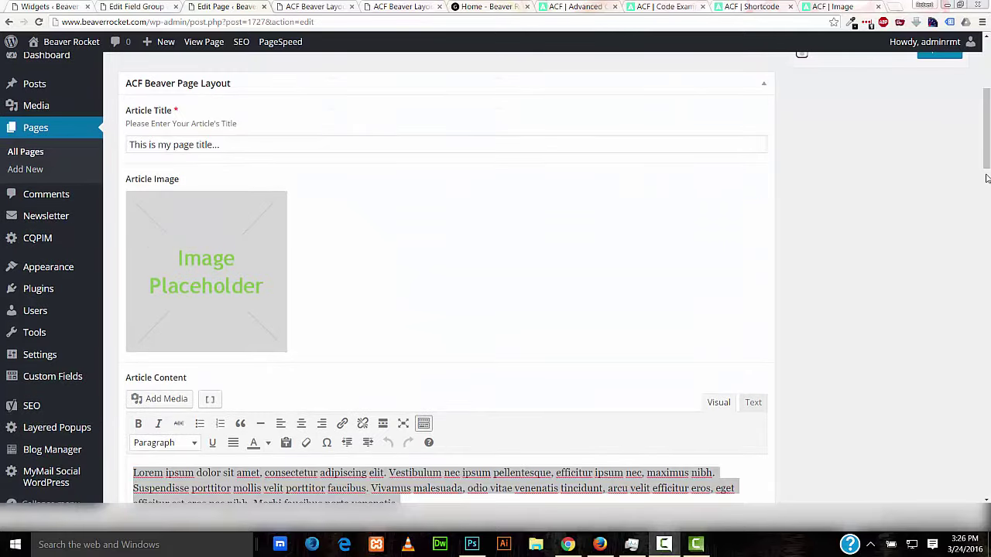
{"action": "left_click_drag", "start_coordinate": [986, 178], "coordinate": [989, 86]}
{"action": "key", "text": "ctrl+Tab"}
{"action": "left_click_drag", "start_coordinate": [145, 182], "coordinate": [386, 183]}
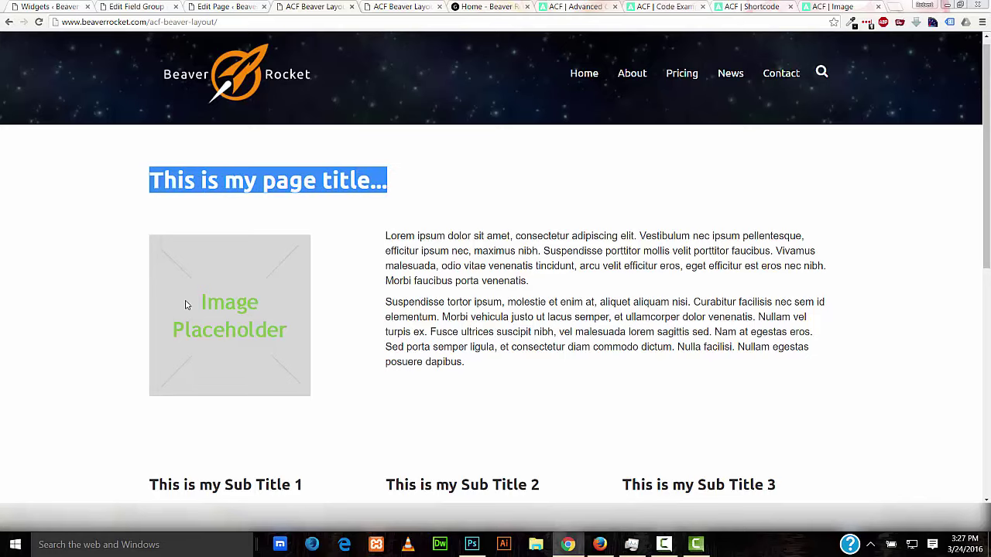
Select both body-text paragraphs on the page and scroll around it
{"action": "left_click", "coordinate": [369, 250]}
{"action": "left_click_drag", "start_coordinate": [382, 236], "coordinate": [483, 362]}
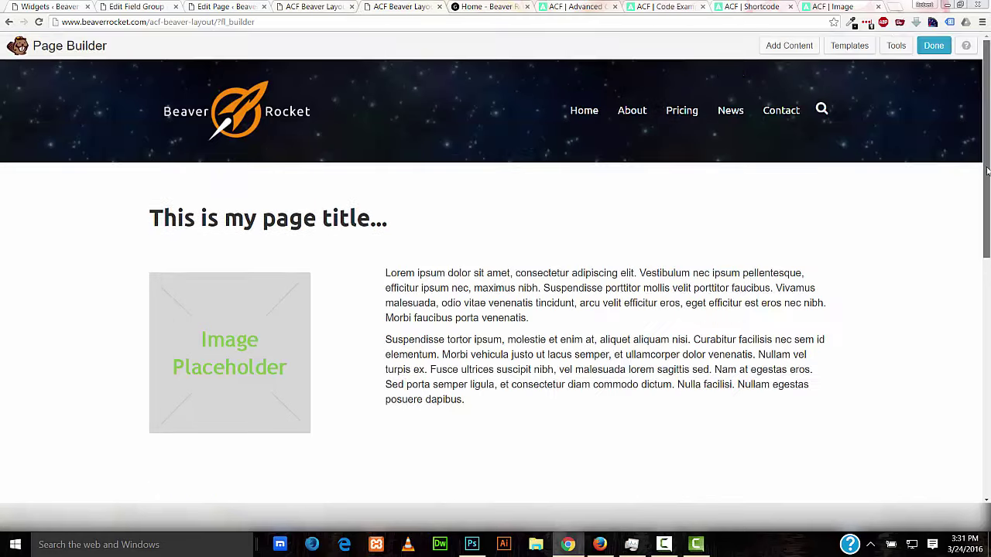
{"action": "scroll", "coordinate": [496, 279], "scroll_direction": "down", "scroll_amount": 4}
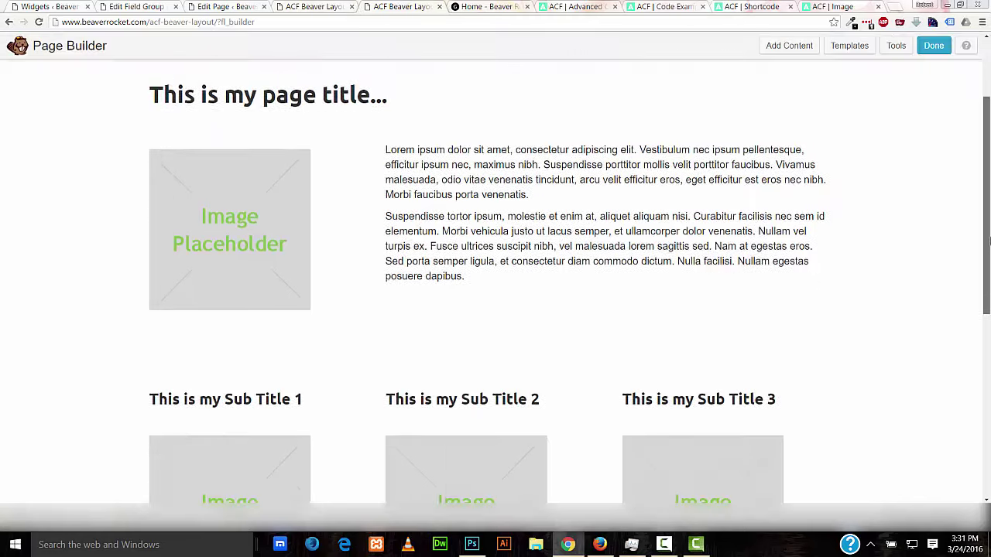
{"action": "scroll", "coordinate": [989, 140], "scroll_direction": "up", "scroll_amount": 5}
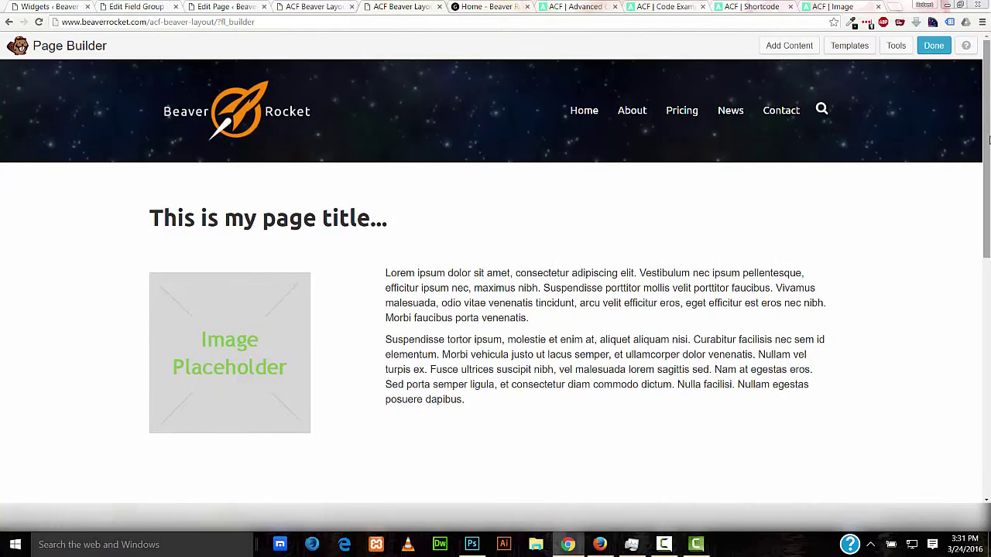
{"action": "scroll", "coordinate": [989, 140], "scroll_direction": "down", "scroll_amount": 5}
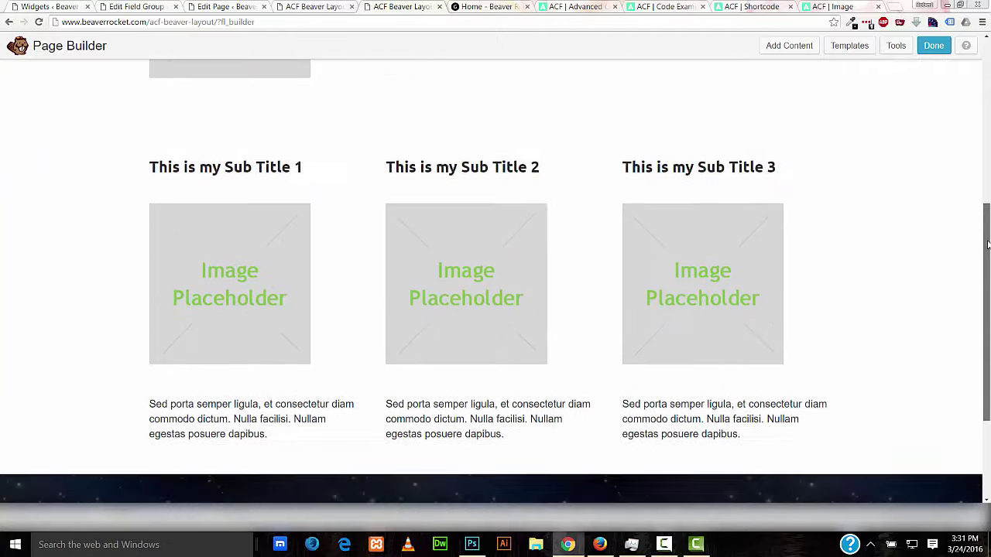
{"action": "scroll", "coordinate": [988, 224], "scroll_direction": "up", "scroll_amount": 5}
{"action": "scroll", "coordinate": [988, 118], "scroll_direction": "down", "scroll_amount": 1}
{"action": "scroll", "coordinate": [988, 118], "scroll_direction": "up", "scroll_amount": 1}
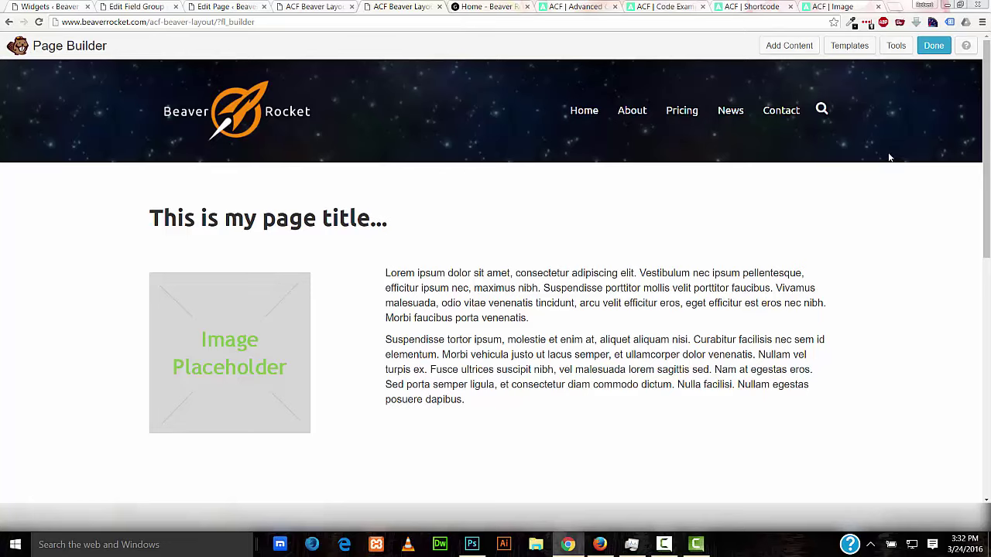
Reveal the toolbars of the title, image and text modules in Beaver Builder
{"action": "mouse_move", "coordinate": [256, 283]}
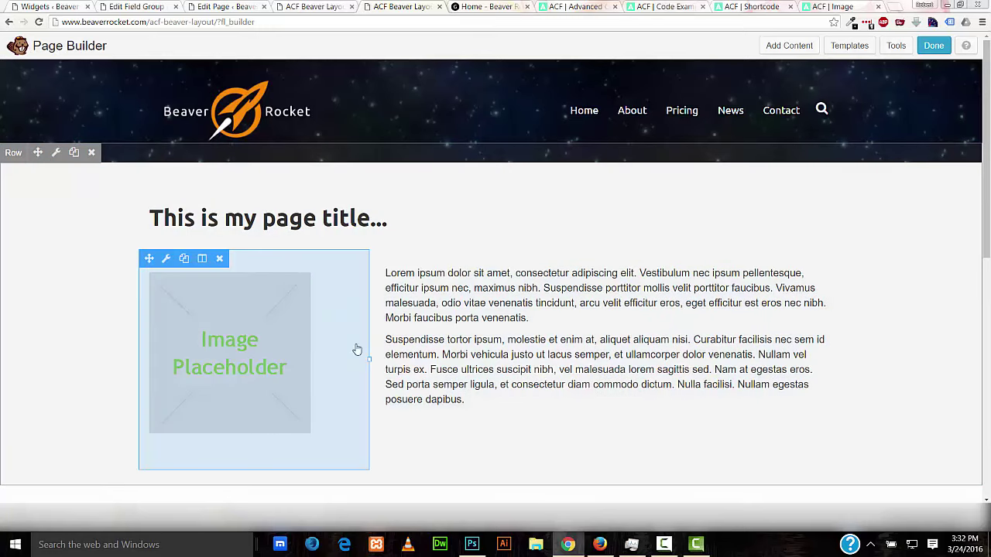
{"action": "mouse_move", "coordinate": [444, 312]}
{"action": "mouse_move", "coordinate": [163, 221]}
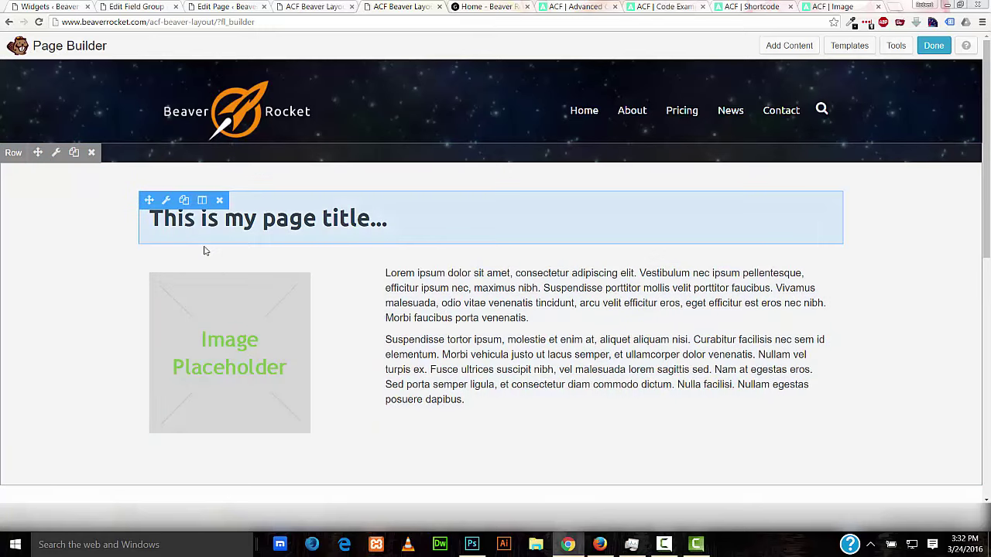
{"action": "scroll", "coordinate": [283, 372], "scroll_direction": "down", "scroll_amount": 2}
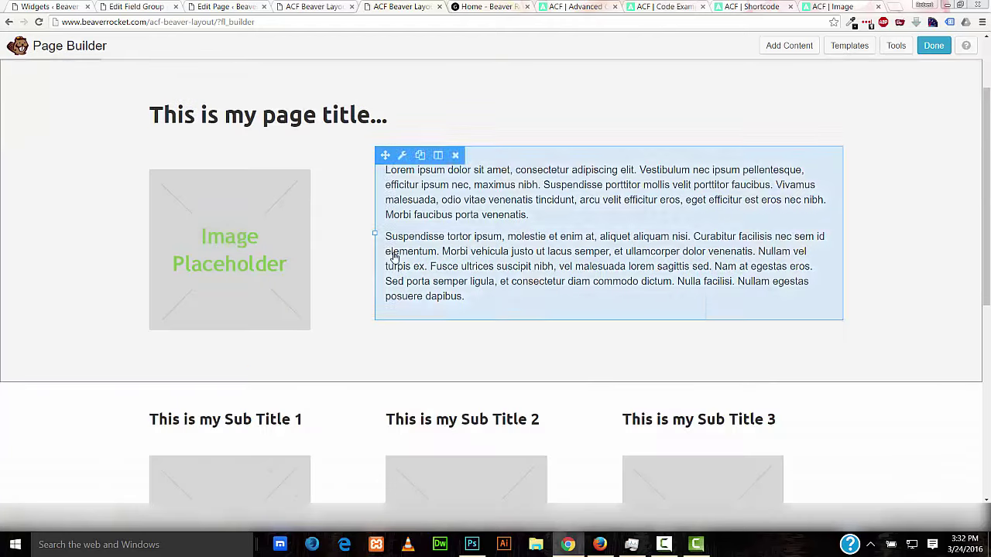
{"action": "scroll", "coordinate": [394, 255], "scroll_direction": "up", "scroll_amount": 2}
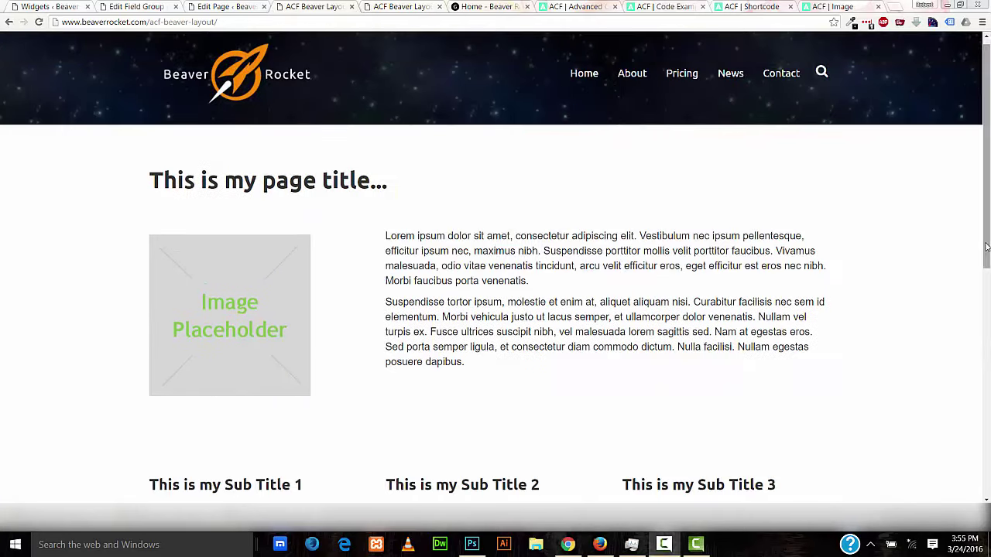
Scroll through the live page, then select the placeholder page title text
{"action": "scroll", "coordinate": [989, 164], "scroll_direction": "down", "scroll_amount": 4}
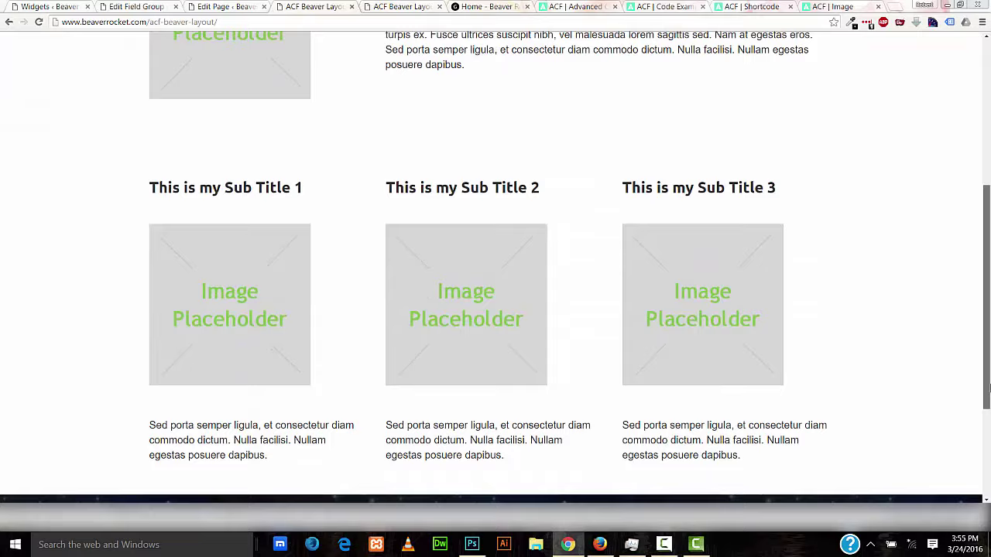
{"action": "scroll", "coordinate": [988, 164], "scroll_direction": "up", "scroll_amount": 4}
{"action": "scroll", "coordinate": [988, 164], "scroll_direction": "down", "scroll_amount": 2}
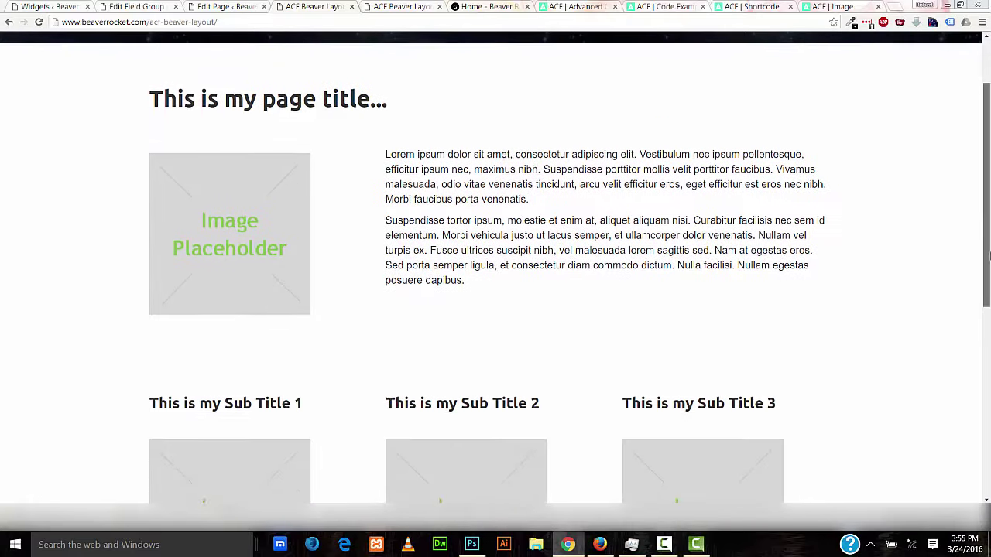
{"action": "scroll", "coordinate": [927, 204], "scroll_direction": "up", "scroll_amount": 2}
{"action": "scroll", "coordinate": [988, 183], "scroll_direction": "down", "scroll_amount": 4}
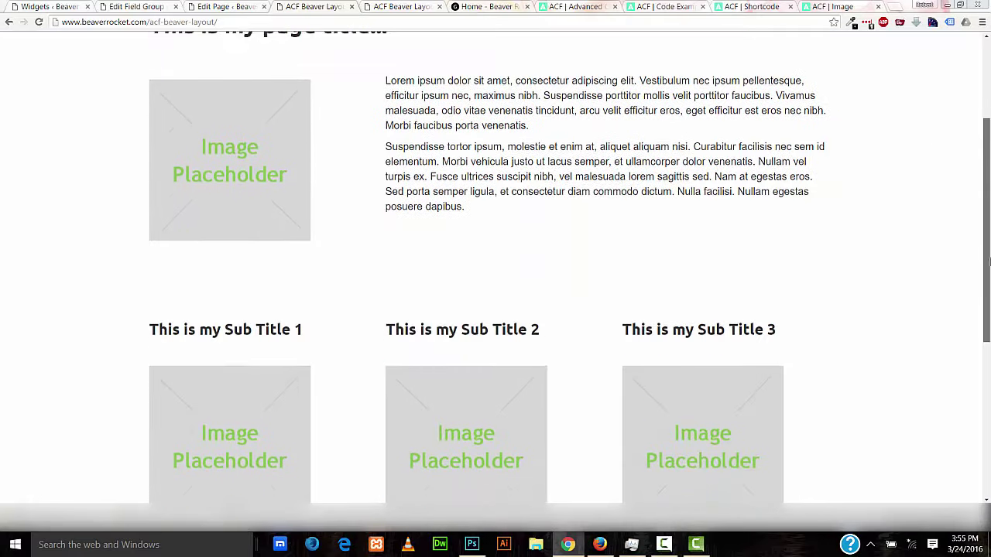
{"action": "scroll", "coordinate": [988, 184], "scroll_direction": "up", "scroll_amount": 3}
{"action": "scroll", "coordinate": [988, 183], "scroll_direction": "up", "scroll_amount": 1}
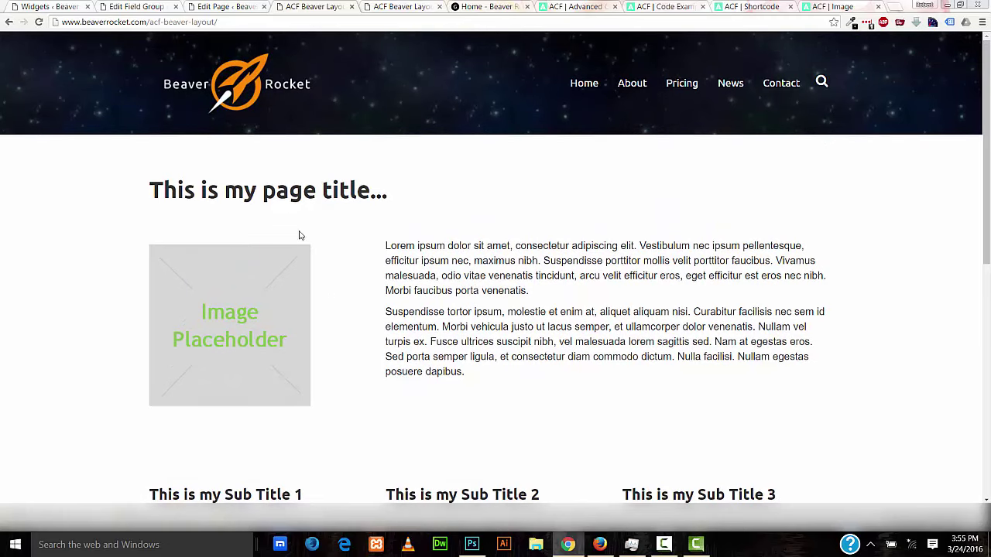
{"action": "scroll", "coordinate": [458, 264], "scroll_direction": "down", "scroll_amount": 2}
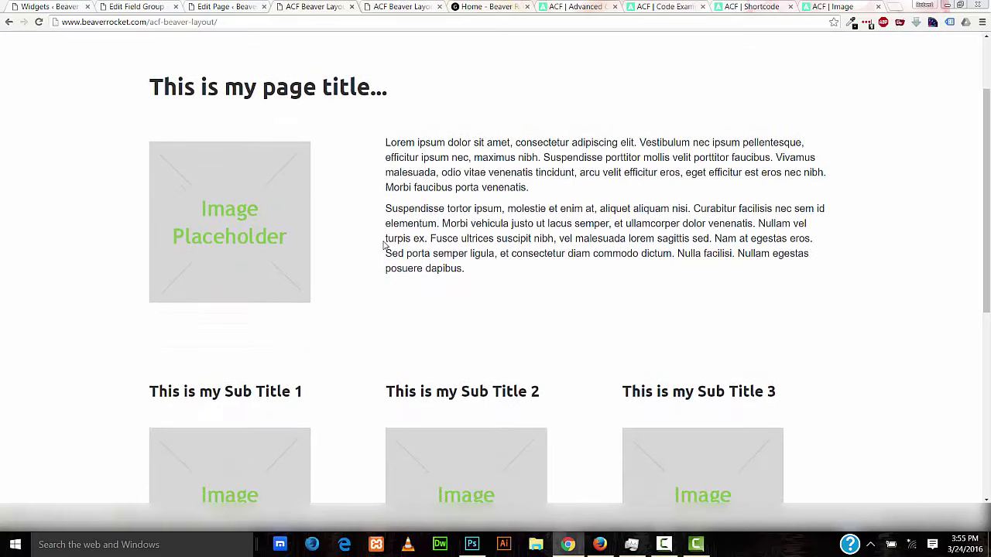
{"action": "scroll", "coordinate": [383, 245], "scroll_direction": "up", "scroll_amount": 2}
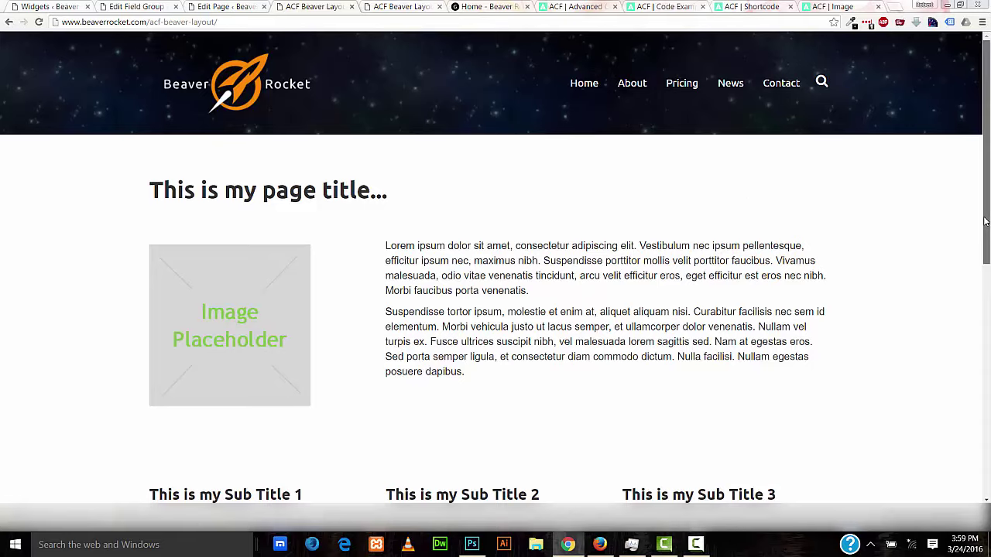
{"action": "scroll", "coordinate": [985, 222], "scroll_direction": "down", "scroll_amount": 2}
{"action": "scroll", "coordinate": [985, 222], "scroll_direction": "up", "scroll_amount": 2}
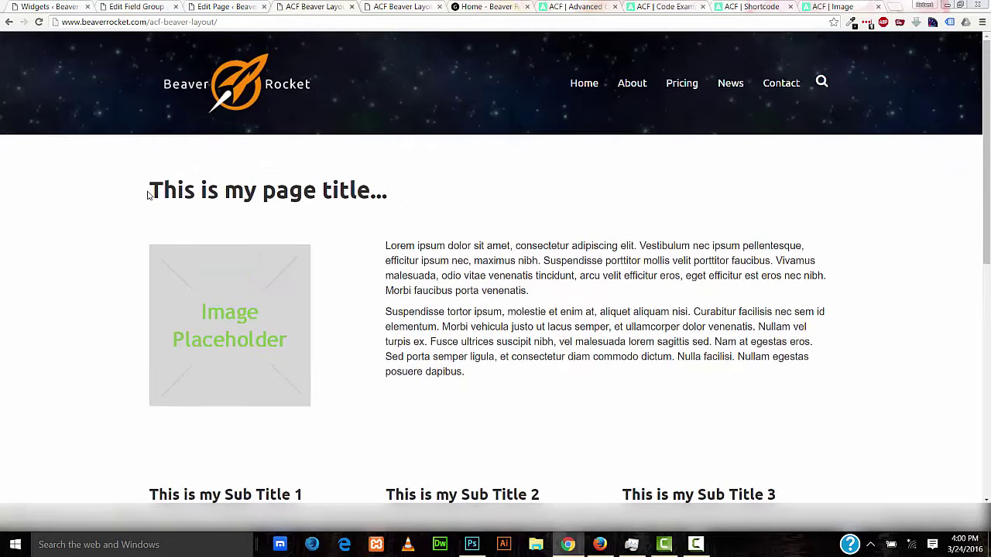
{"action": "left_click_drag", "start_coordinate": [150, 192], "coordinate": [409, 209]}
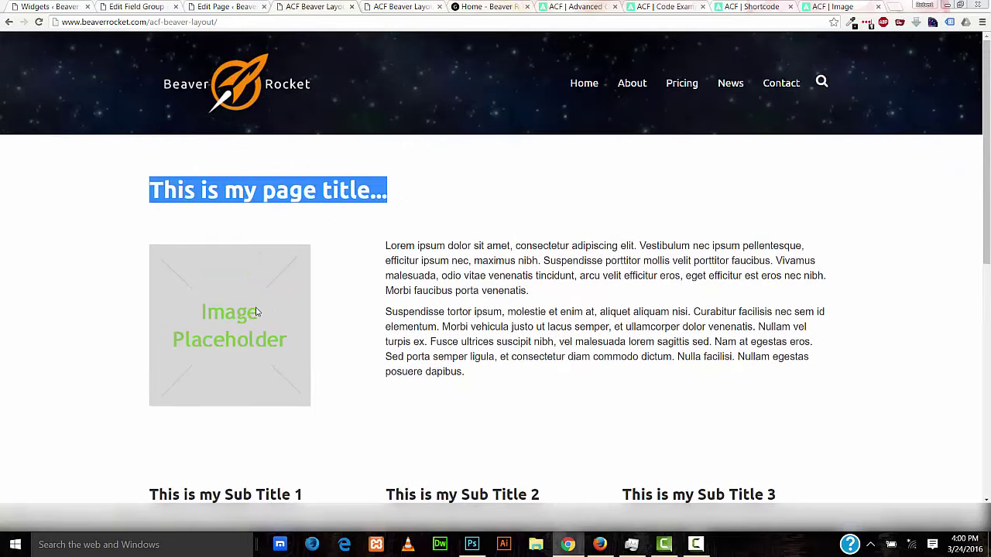
Replace the Article Title with 'Welcome to Beaver & Advanced Custom Fields'
{"action": "left_click", "coordinate": [217, 8]}
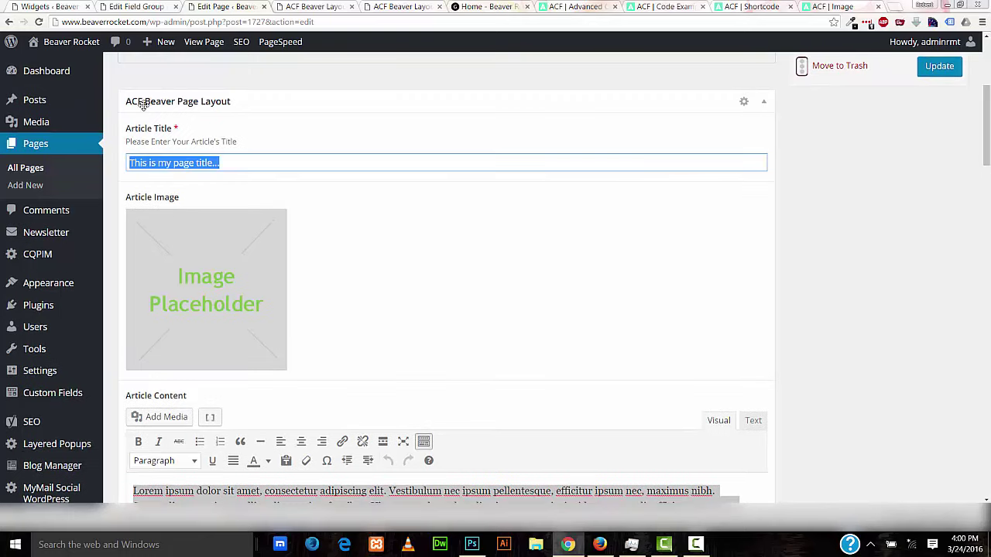
{"action": "left_click", "coordinate": [243, 164]}
{"action": "left_click_drag", "start_coordinate": [243, 163], "coordinate": [128, 162]}
{"action": "type", "text": "We"}
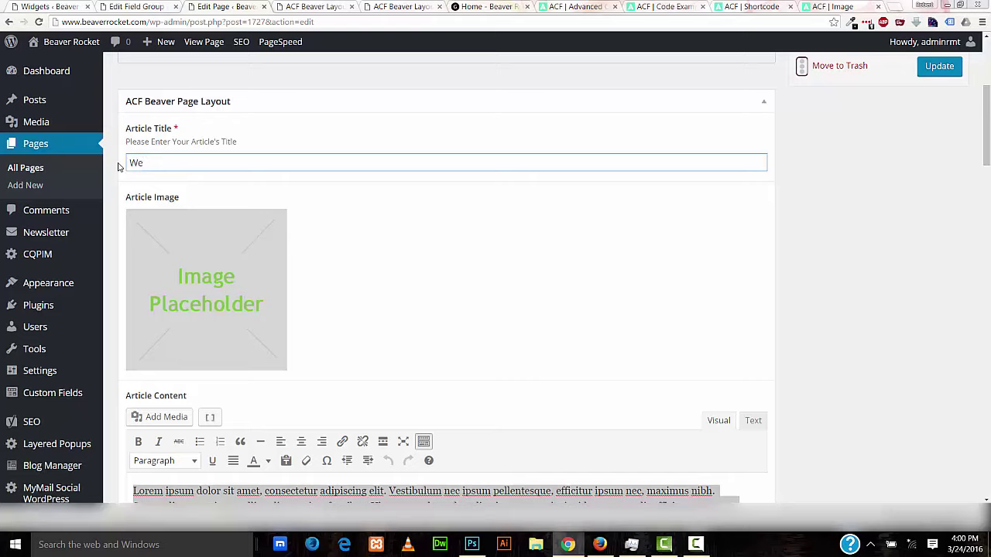
{"action": "type", "text": "lcome to Beaver & Advanced Custom Fields"}
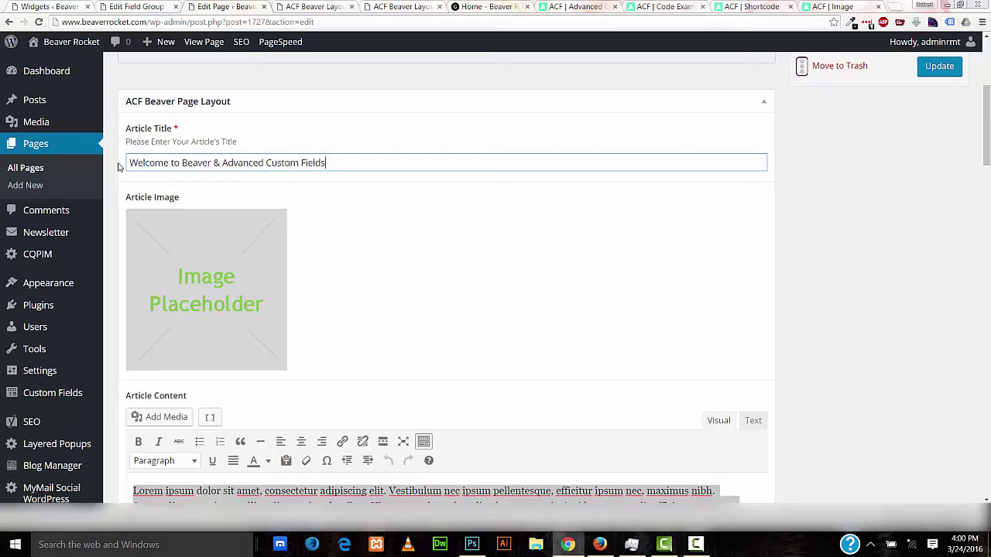
{"action": "left_click", "coordinate": [118, 166]}
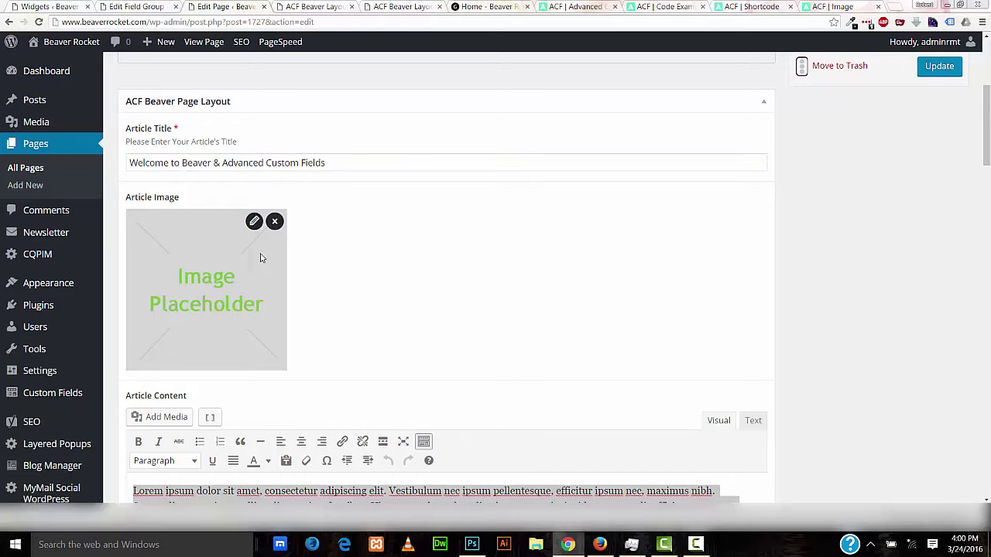
Swap the placeholder Article Image for the red car photo 8c-competizione-car.jpg
{"action": "left_click", "coordinate": [274, 222]}
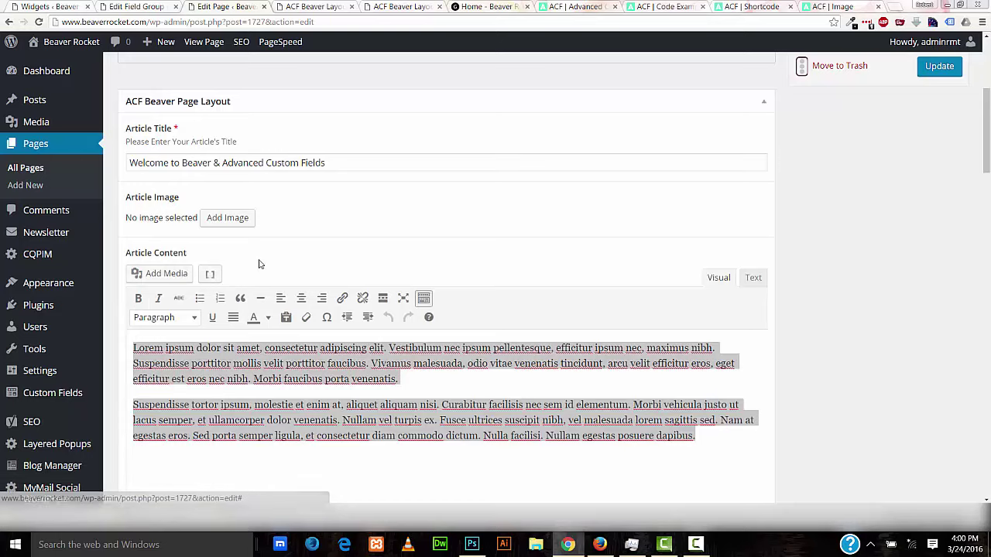
{"action": "left_click", "coordinate": [227, 219]}
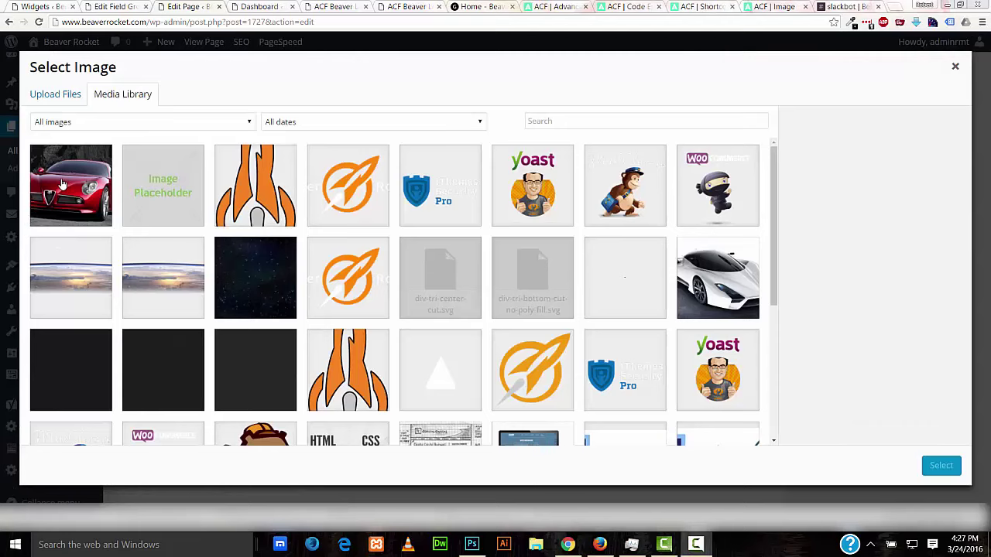
{"action": "left_click", "coordinate": [112, 211]}
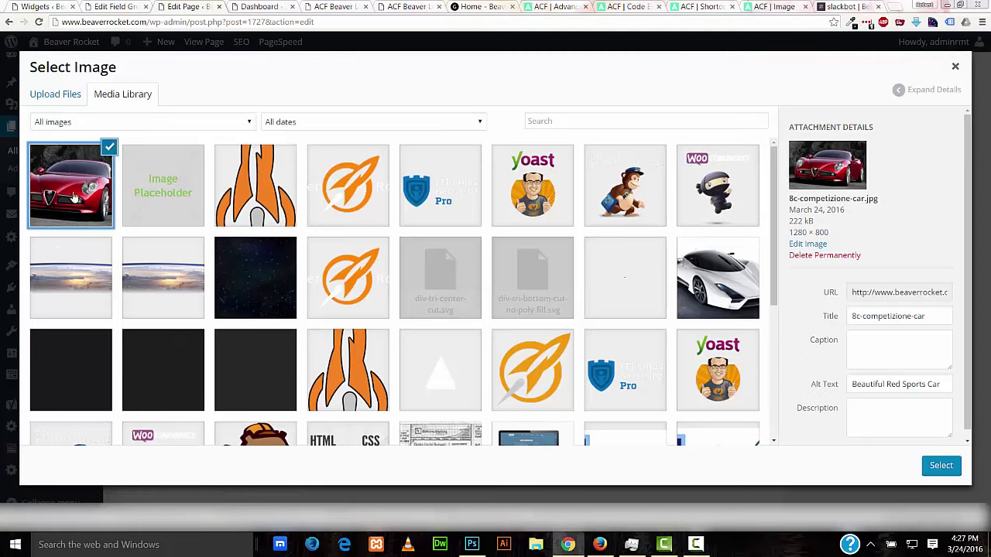
{"action": "left_click", "coordinate": [937, 468]}
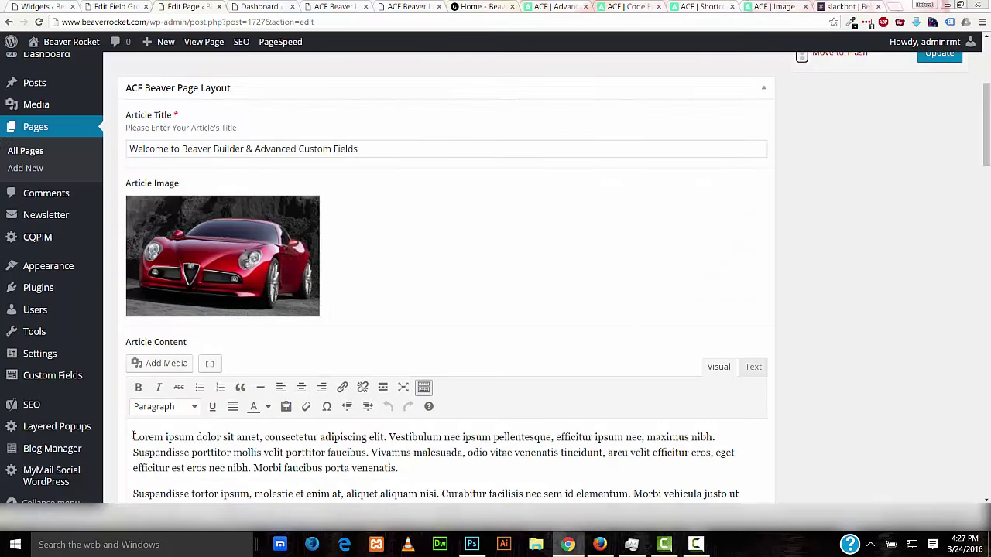
{"action": "left_click_drag", "start_coordinate": [133, 436], "coordinate": [262, 437]}
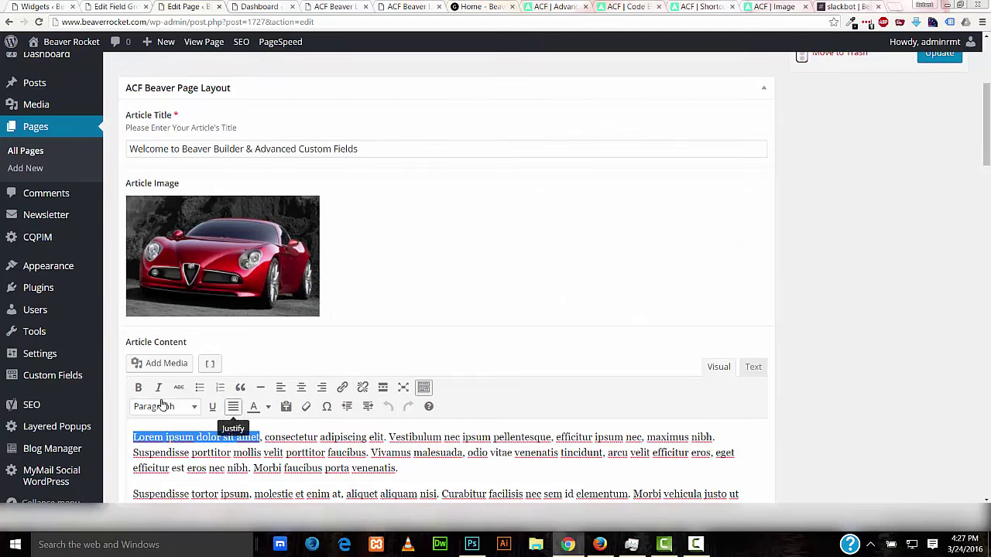
Bold 'Lorem ipsum dolor sit amet' and update the page
{"action": "left_click", "coordinate": [137, 387]}
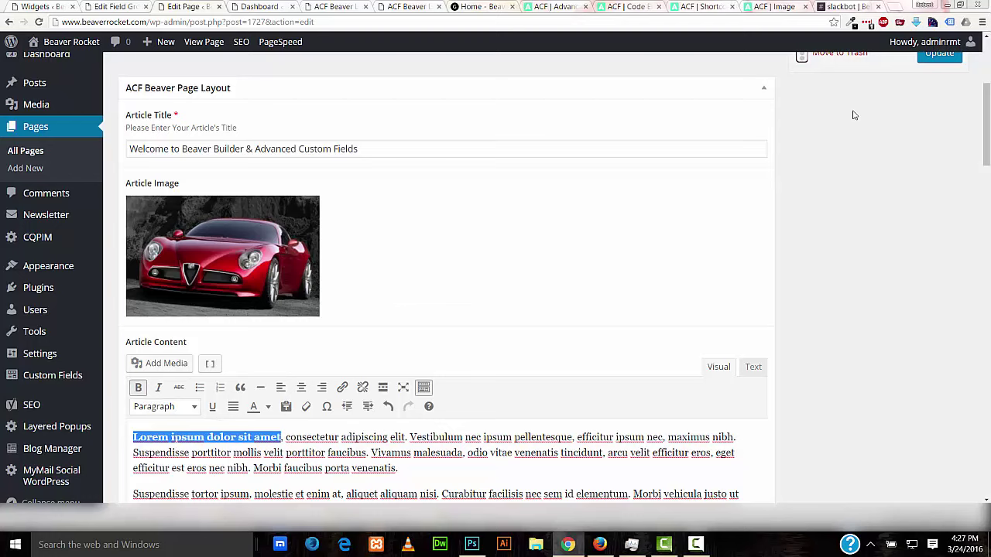
{"action": "scroll", "coordinate": [854, 114], "scroll_direction": "up", "scroll_amount": 3}
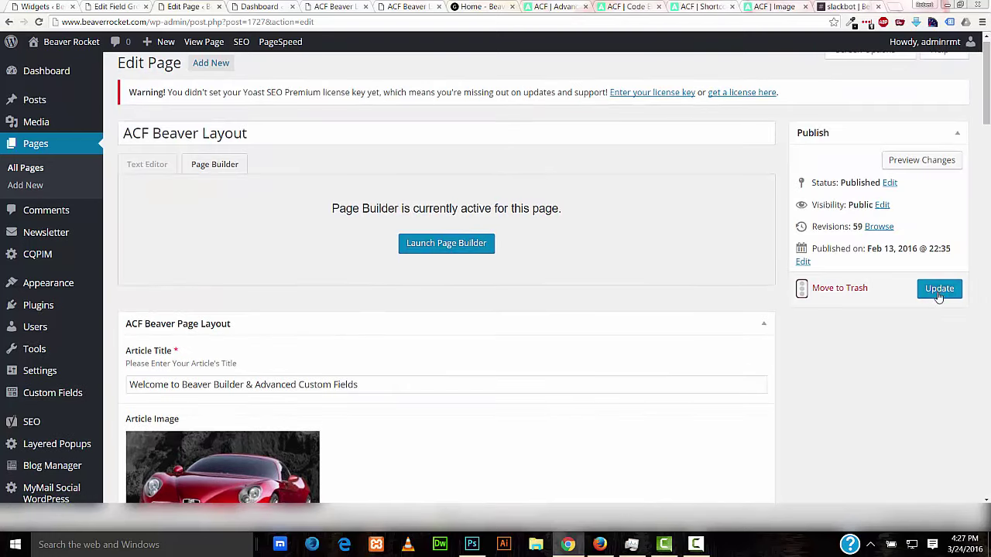
{"action": "left_click", "coordinate": [939, 288]}
Reload the live page and scroll to check the saved changes
{"action": "key", "text": "ctrl+Tab"}
{"action": "key", "text": "ctrl+Tab"}
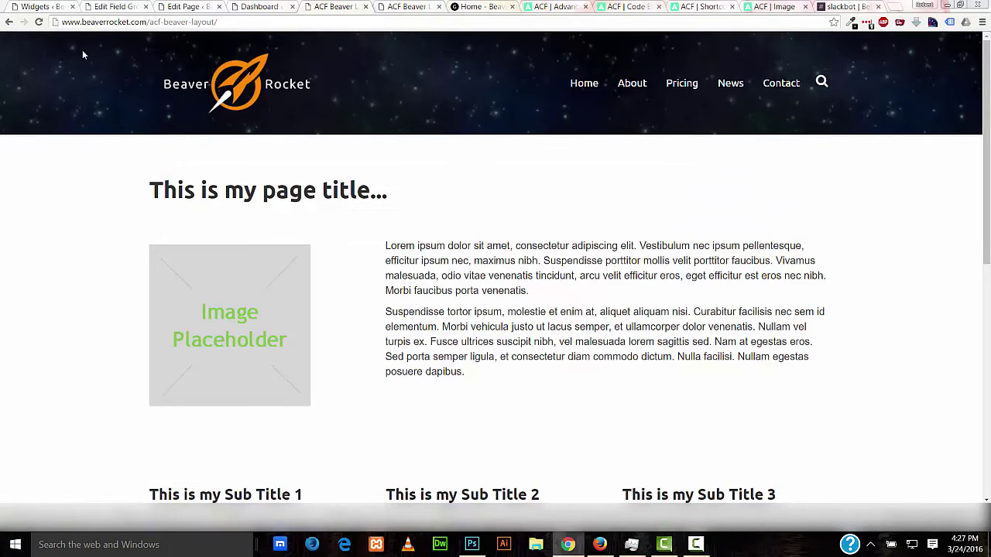
{"action": "left_click", "coordinate": [39, 21]}
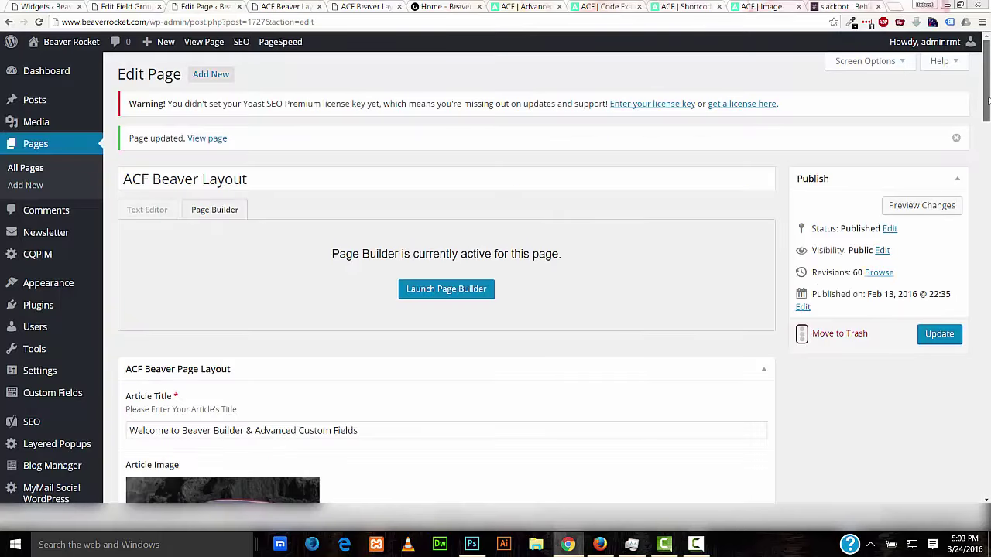
{"action": "left_click_drag", "start_coordinate": [988, 108], "coordinate": [988, 146]}
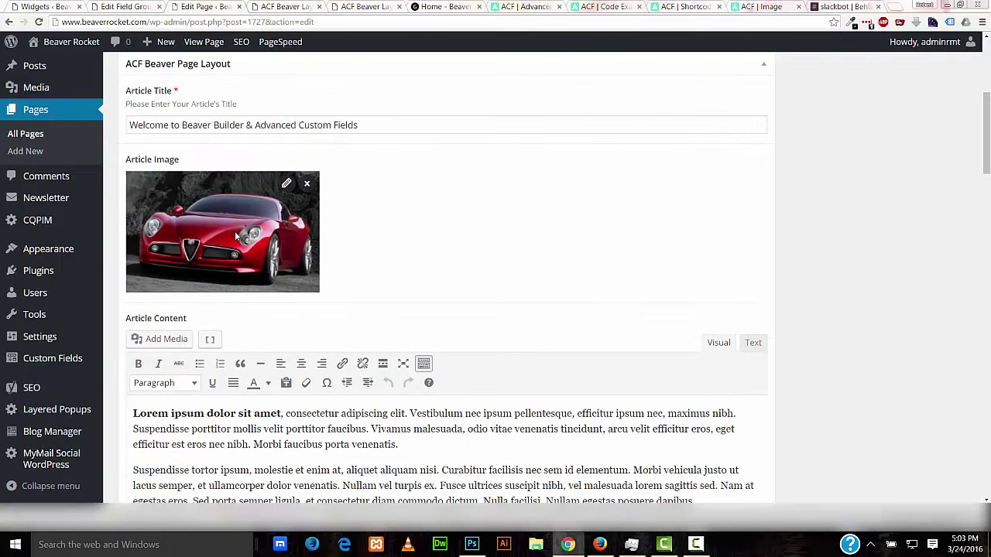
{"action": "scroll", "coordinate": [588, 270], "scroll_direction": "down", "scroll_amount": 2}
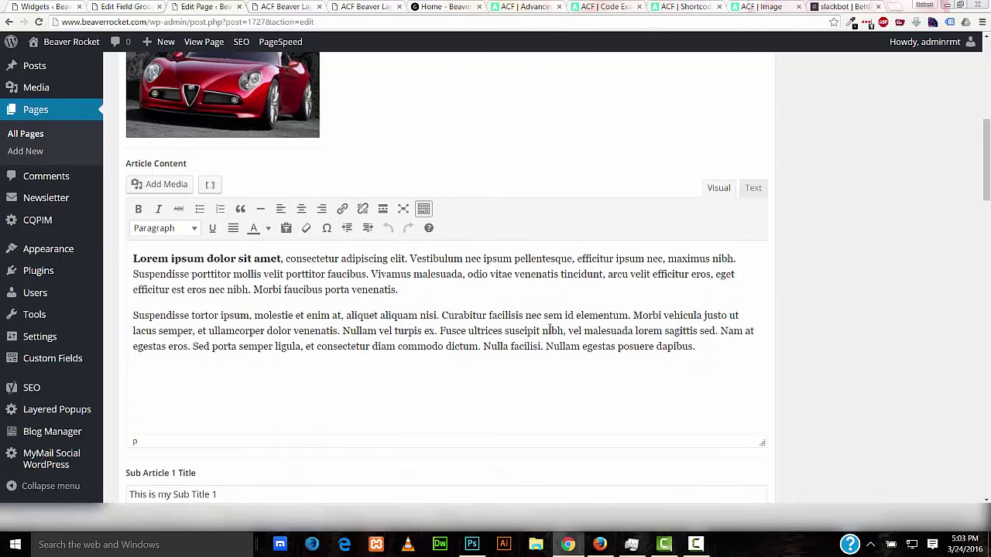
{"action": "scroll", "coordinate": [616, 317], "scroll_direction": "up", "scroll_amount": 6}
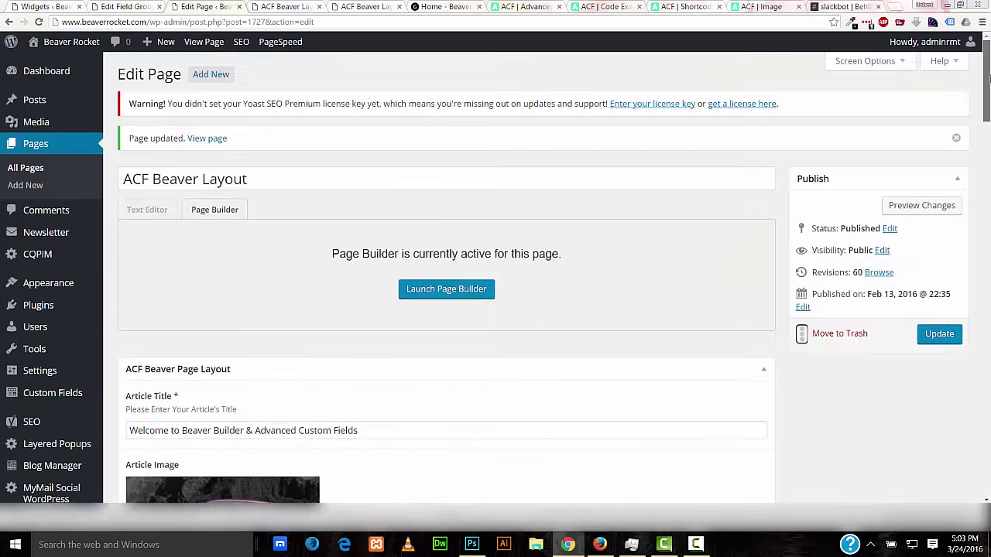
Scroll the live page to review the new heading, red car image and bold words
{"action": "left_click", "coordinate": [285, 7]}
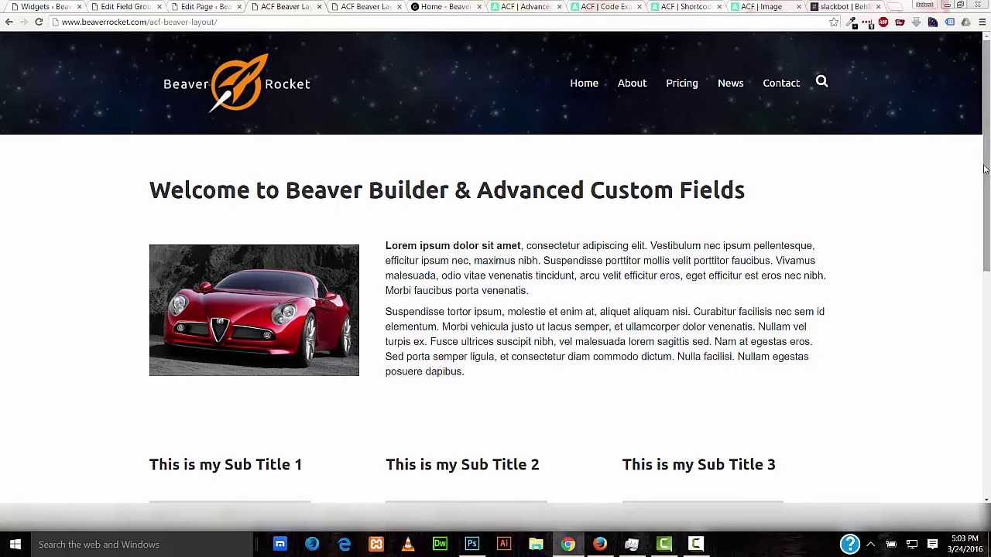
{"action": "scroll", "coordinate": [676, 209], "scroll_direction": "down", "scroll_amount": 1}
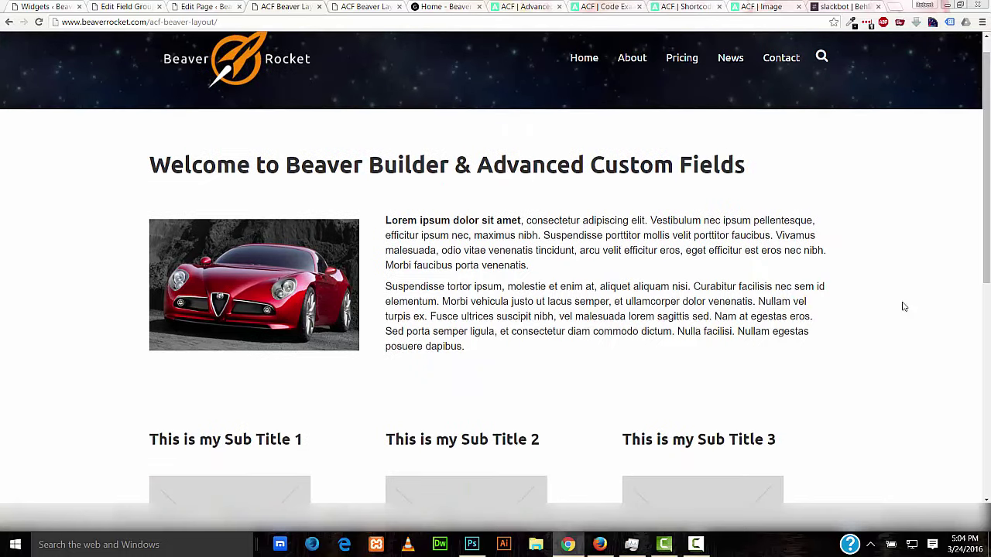
{"action": "left_click_drag", "start_coordinate": [985, 288], "coordinate": [989, 175]}
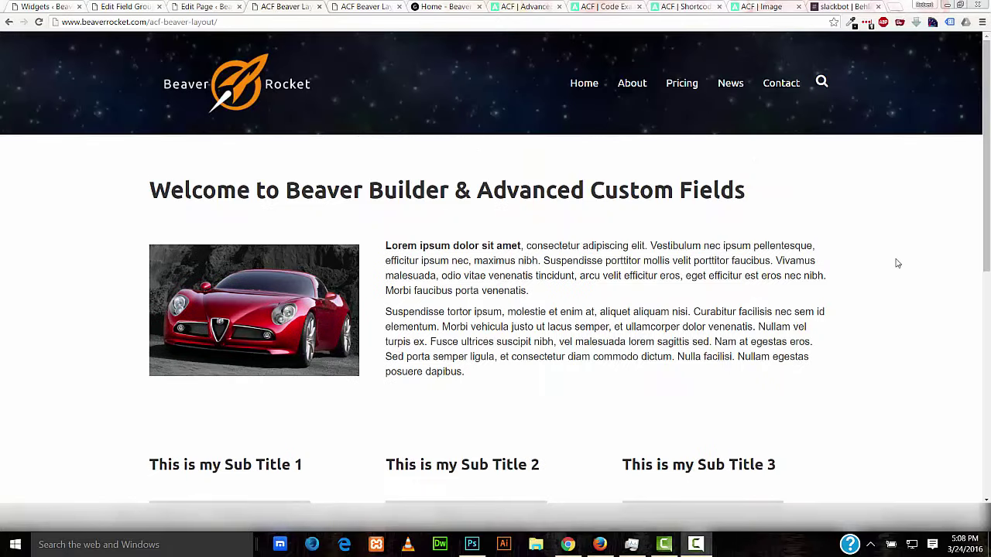
{"action": "left_click_drag", "start_coordinate": [988, 207], "coordinate": [988, 183]}
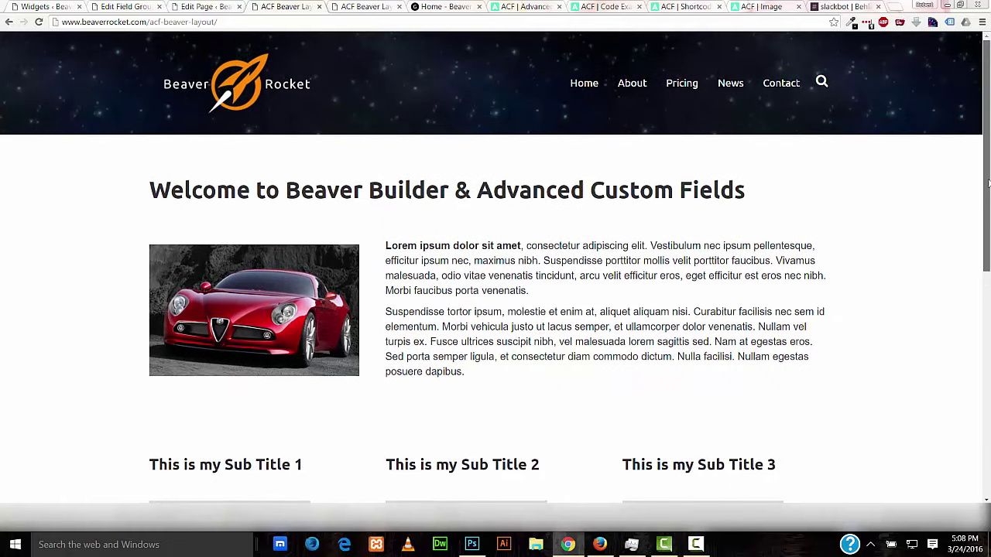
{"action": "mouse_move", "coordinate": [986, 206]}
{"action": "left_mouse_down"}
{"action": "mouse_move", "coordinate": [987, 241]}
{"action": "mouse_move", "coordinate": [986, 202]}
{"action": "left_mouse_up"}
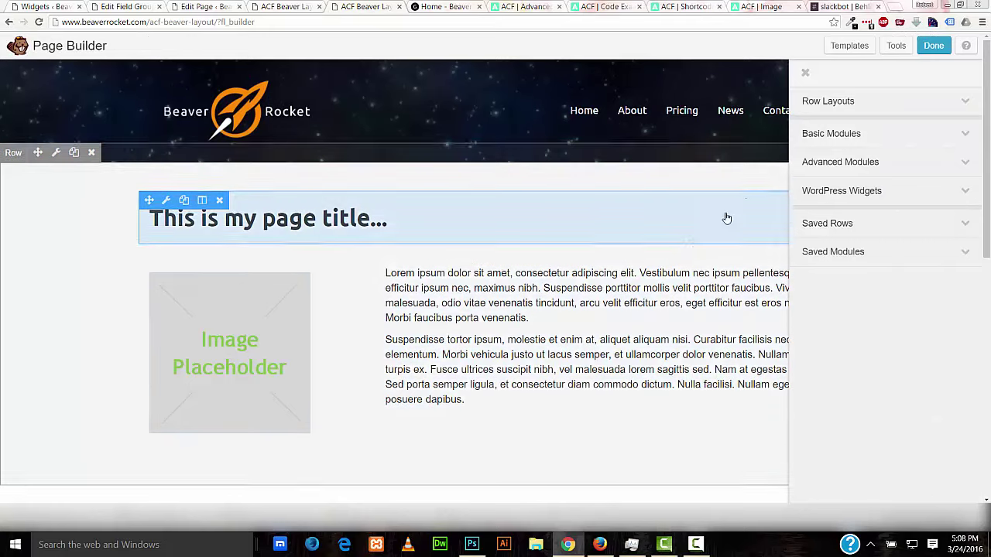
{"action": "scroll", "coordinate": [687, 236], "scroll_direction": "down", "scroll_amount": 3}
{"action": "scroll", "coordinate": [686, 234], "scroll_direction": "up", "scroll_amount": 3}
{"action": "scroll", "coordinate": [294, 326], "scroll_direction": "down", "scroll_amount": 2}
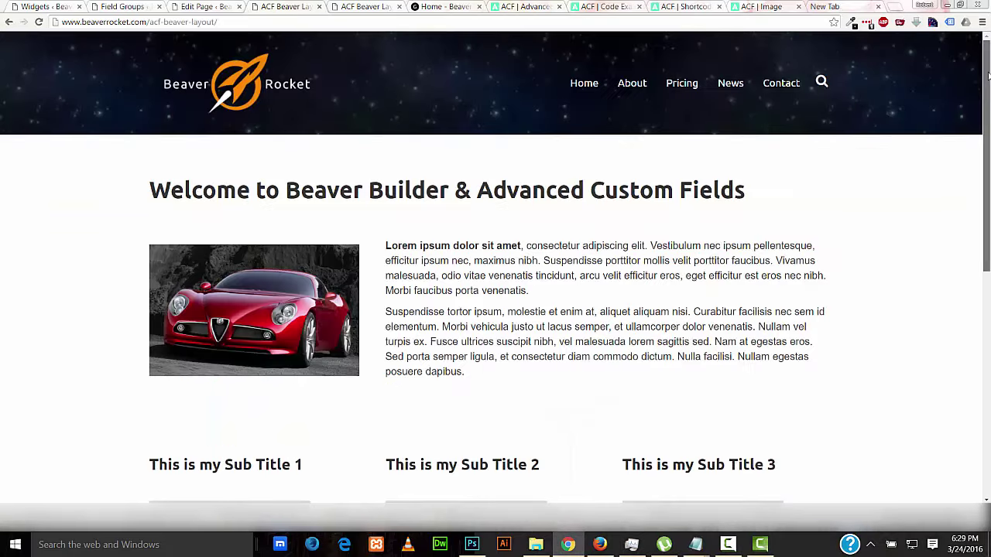
Scroll the front-end page, then return to the page's Edit Page tab
{"action": "scroll", "coordinate": [977, 202], "scroll_direction": "down", "scroll_amount": 3}
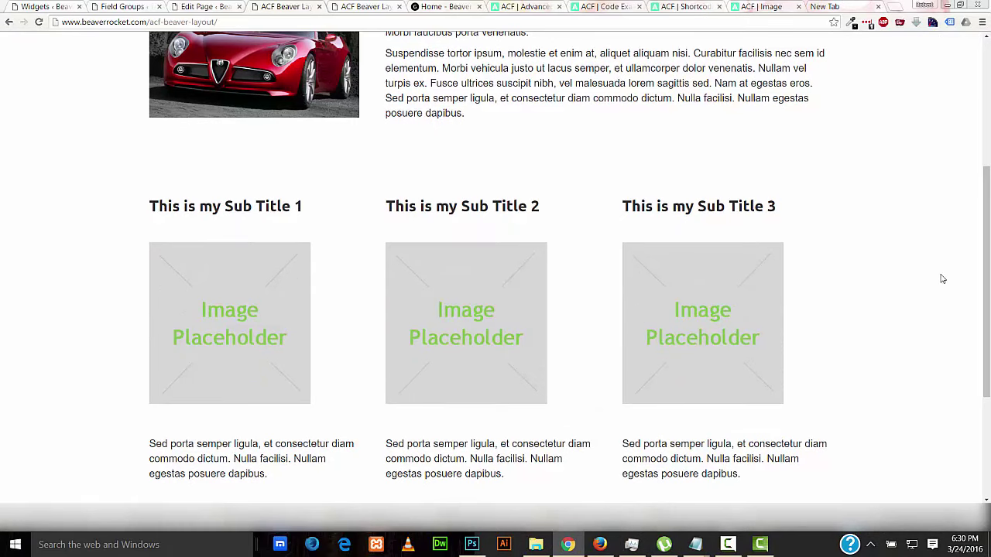
{"action": "left_click_drag", "start_coordinate": [980, 258], "coordinate": [989, 124]}
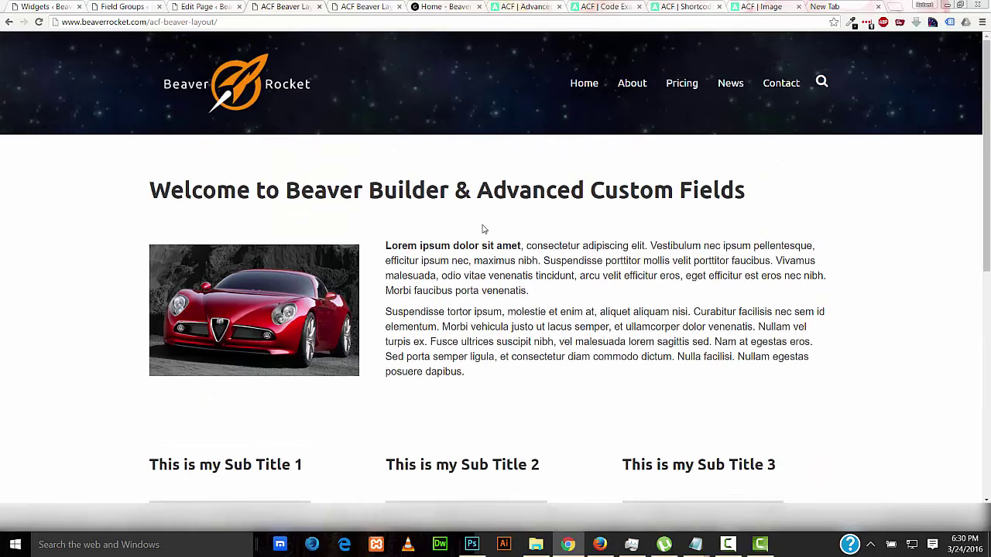
{"action": "left_click", "coordinate": [203, 7]}
Replace the Sub Article 1 placeholder image with the Yoast logo
{"action": "left_click_drag", "start_coordinate": [988, 124], "coordinate": [984, 257]}
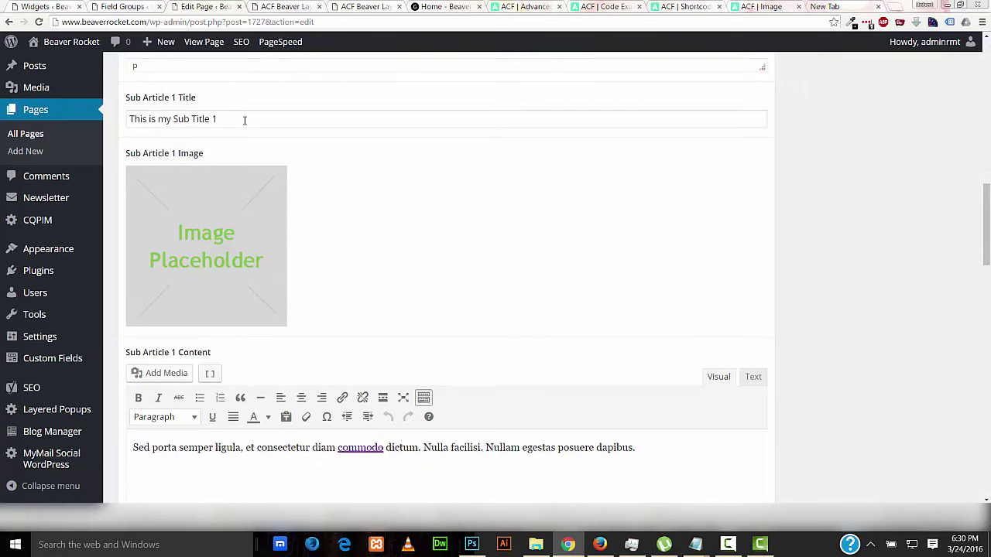
{"action": "mouse_move", "coordinate": [229, 174]}
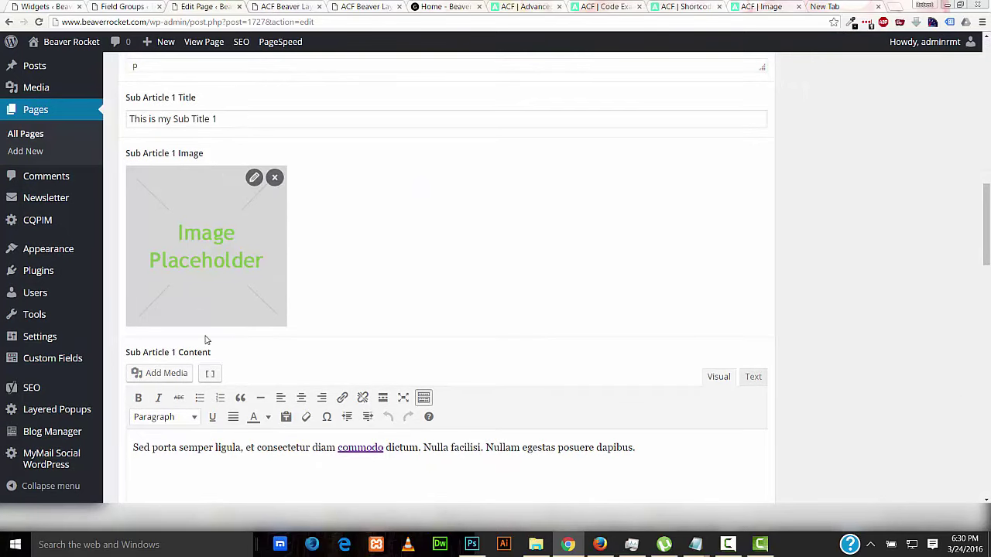
{"action": "left_click", "coordinate": [275, 179]}
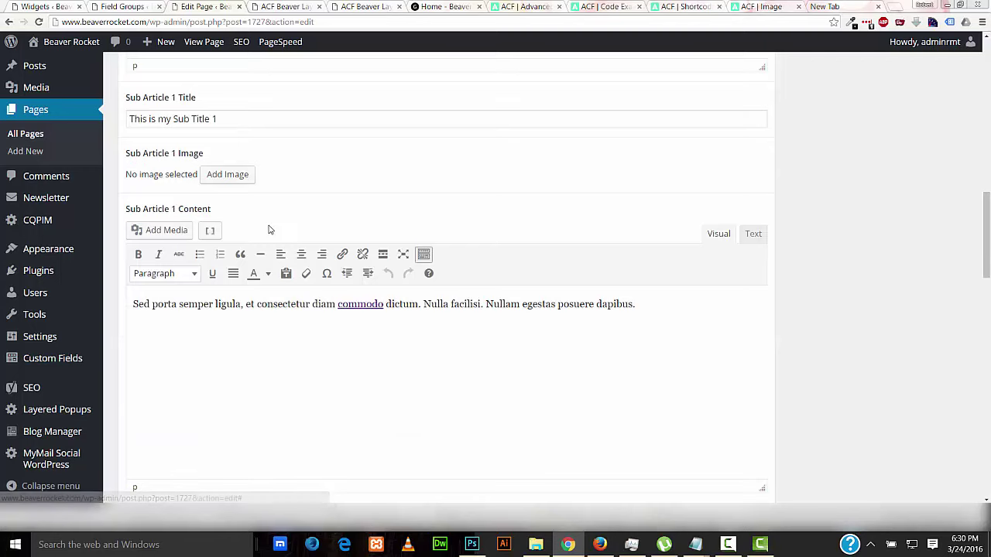
{"action": "left_click", "coordinate": [228, 175]}
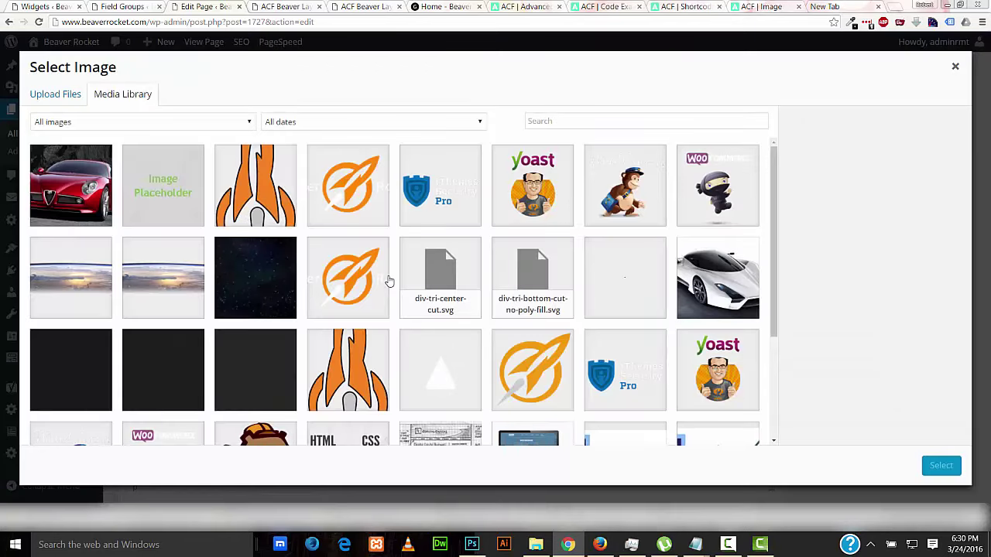
{"action": "left_click", "coordinate": [515, 189]}
{"action": "key", "text": "Return"}
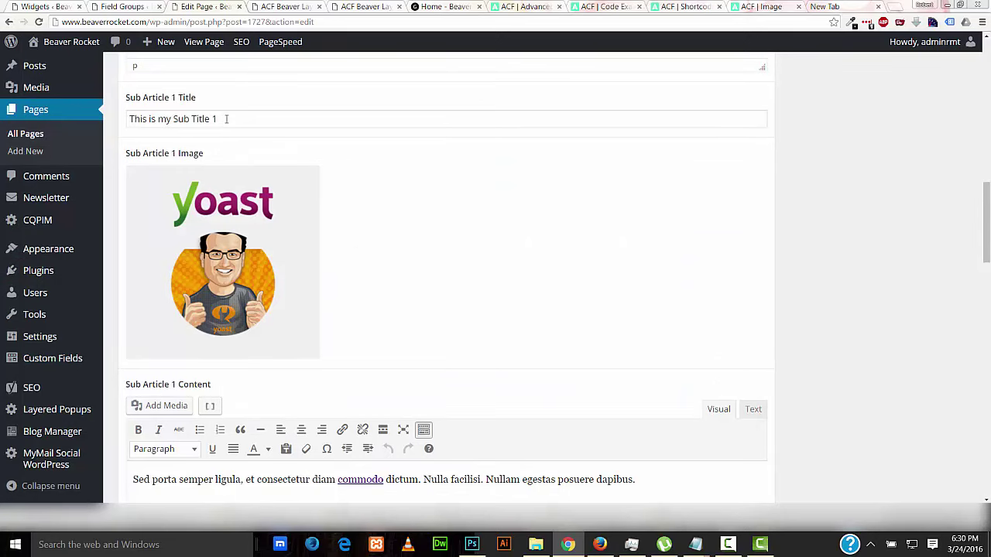
Clear the Sub Article 1 title and start its content with 'Yoast is an excellen'
{"action": "left_click_drag", "start_coordinate": [226, 117], "coordinate": [120, 125]}
{"action": "type", "text": "yOAST s"}
{"action": "key", "text": "BackSpace"}
{"action": "key", "text": "BackSpace"}
{"action": "key", "text": "BackSpace"}
{"action": "key", "text": "BackSpace"}
{"action": "key", "text": "BackSpace"}
{"action": "key", "text": "BackSpace"}
{"action": "key", "text": "BackSpace"}
{"action": "key", "text": "BackSpace"}
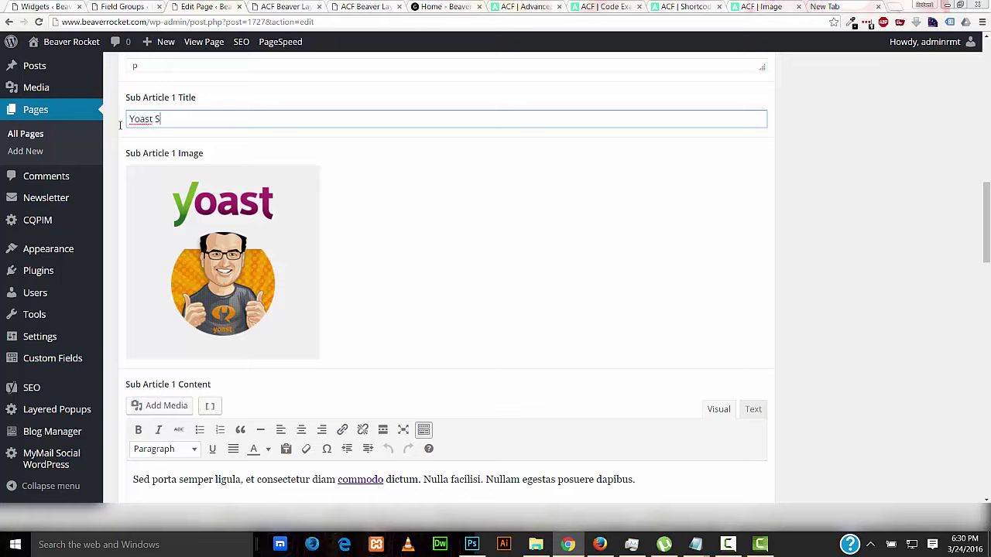
{"action": "scroll", "coordinate": [411, 221], "scroll_direction": "down", "scroll_amount": 2}
{"action": "left_click_drag", "start_coordinate": [653, 328], "coordinate": [337, 325]}
{"action": "key", "text": "ctrl+a"}
{"action": "type", "text": "Yo"}
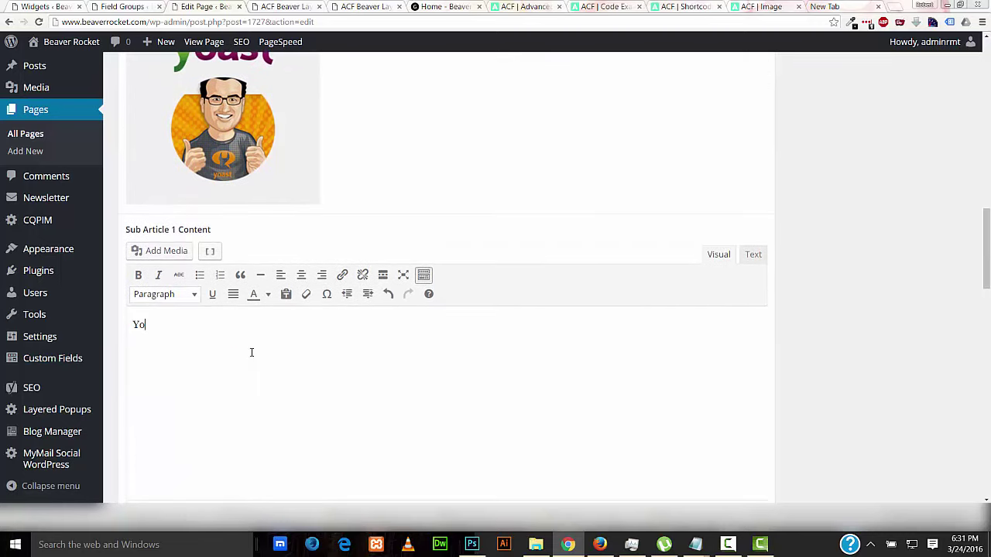
{"action": "type", "text": "ast is an excellent WordPress SEO plugin."}
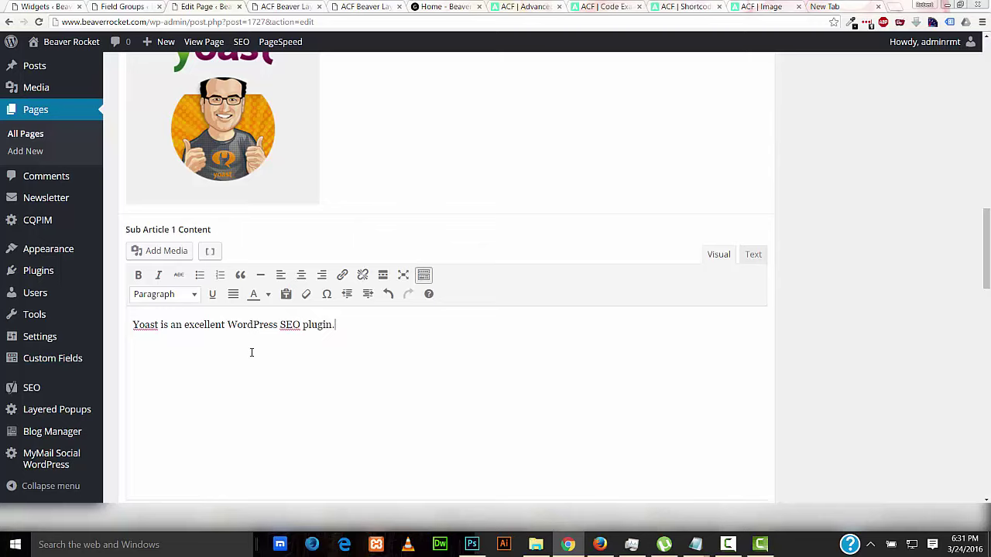
Replace the Sub Article 2 placeholder image with the MailChimp logo from the media library
{"action": "left_click_drag", "start_coordinate": [988, 256], "coordinate": [980, 354]}
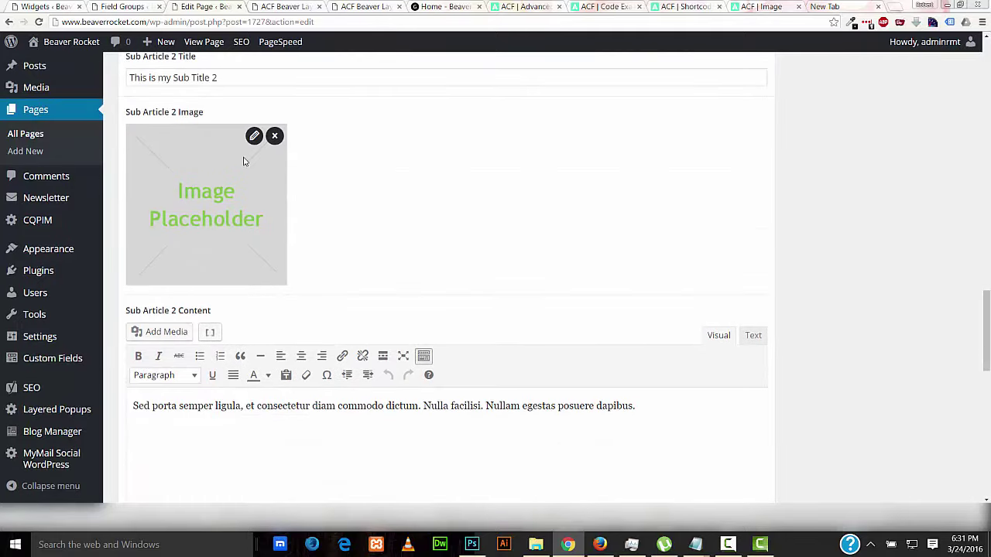
{"action": "left_click", "coordinate": [270, 137]}
{"action": "left_click", "coordinate": [233, 135]}
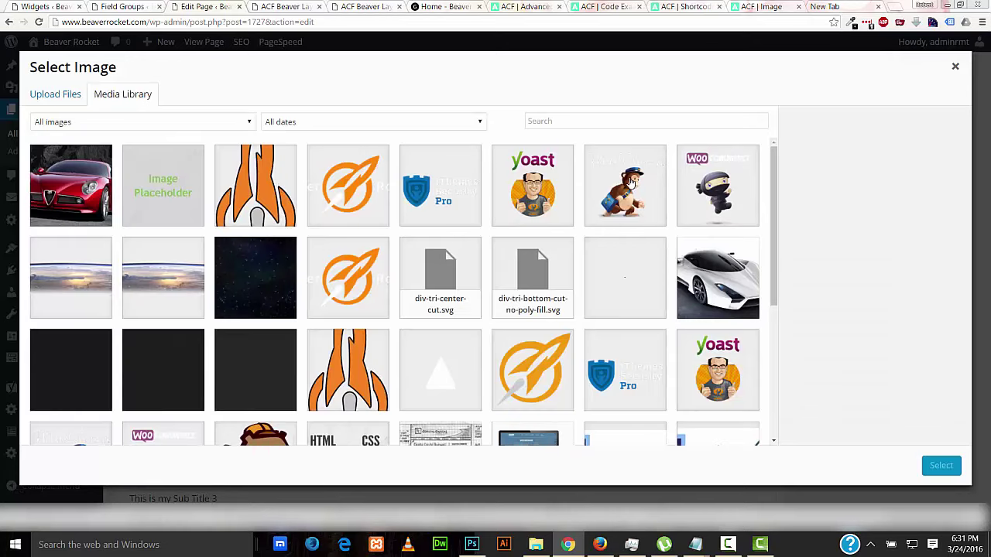
{"action": "left_click", "coordinate": [630, 186]}
{"action": "left_click", "coordinate": [930, 466]}
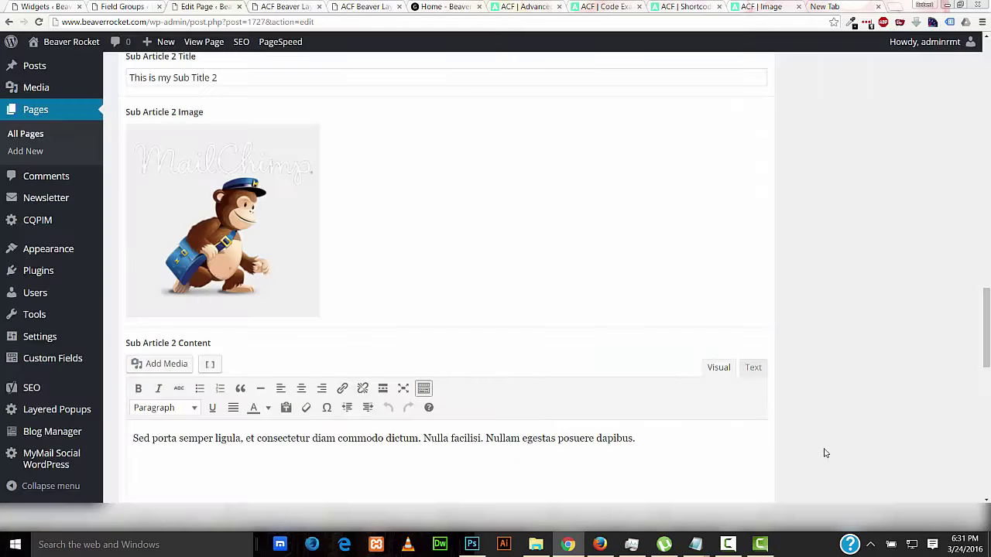
Change the Sub Article 2 title to MailChimp
{"action": "scroll", "coordinate": [473, 260], "scroll_direction": "down", "scroll_amount": 1}
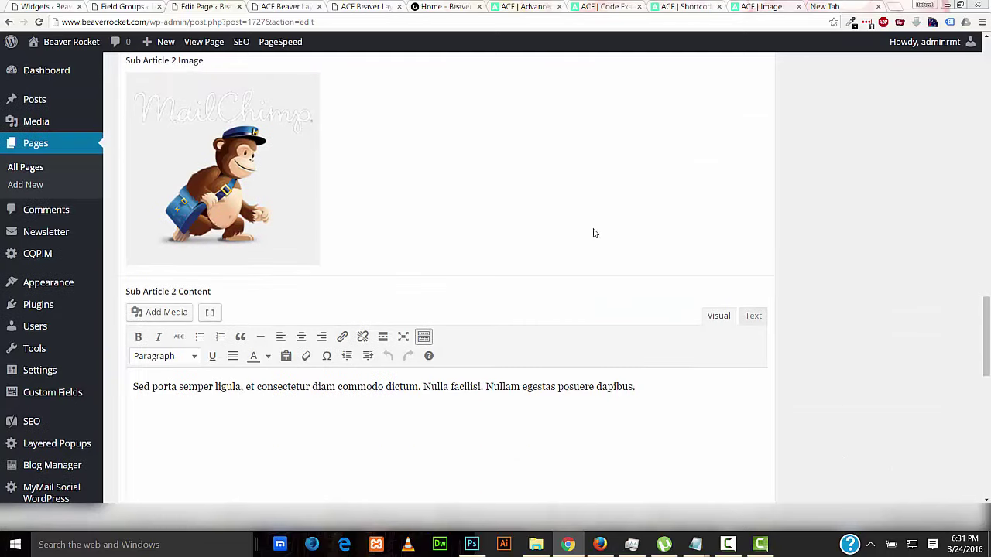
{"action": "left_click_drag", "start_coordinate": [988, 331], "coordinate": [988, 298]}
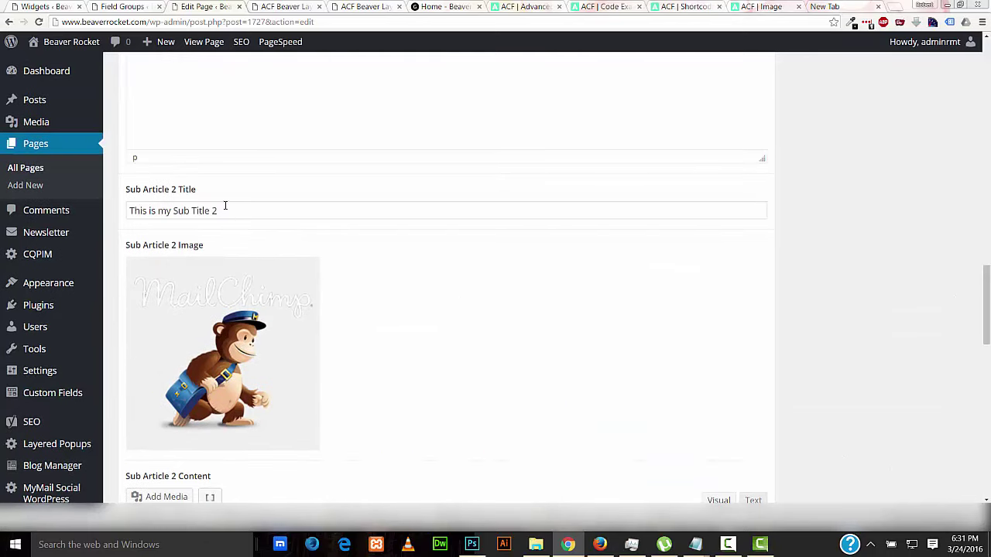
{"action": "left_click_drag", "start_coordinate": [224, 206], "coordinate": [99, 225]}
{"action": "type", "text": "MailChimp"}
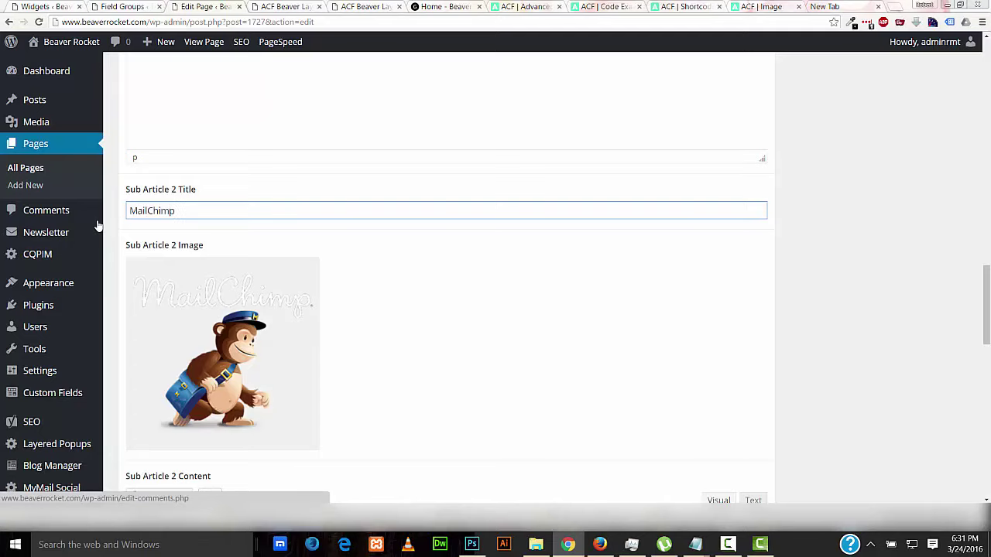
Set the content to 'MailChimp delivers everyday come sunshine or rain.', fixing the typo and doubled period
{"action": "scroll", "coordinate": [527, 343], "scroll_direction": "down", "scroll_amount": 8}
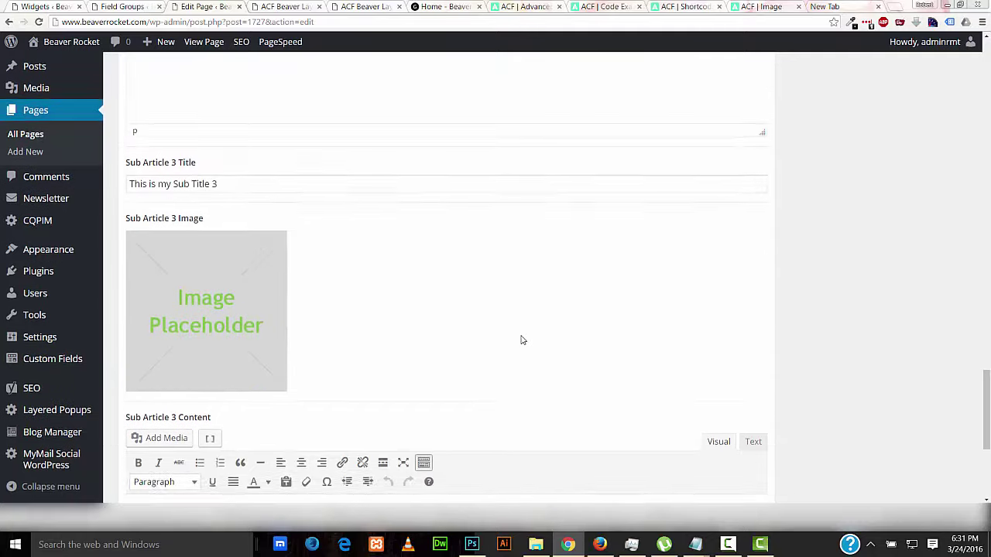
{"action": "scroll", "coordinate": [522, 341], "scroll_direction": "up", "scroll_amount": 3}
{"action": "scroll", "coordinate": [988, 341], "scroll_direction": "up", "scroll_amount": 3}
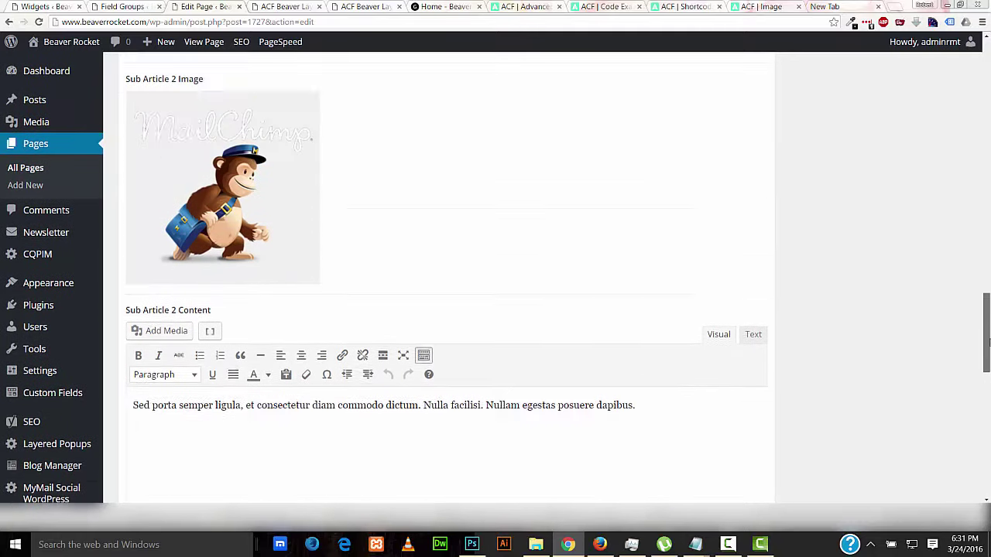
{"action": "scroll", "coordinate": [989, 343], "scroll_direction": "up", "scroll_amount": 1}
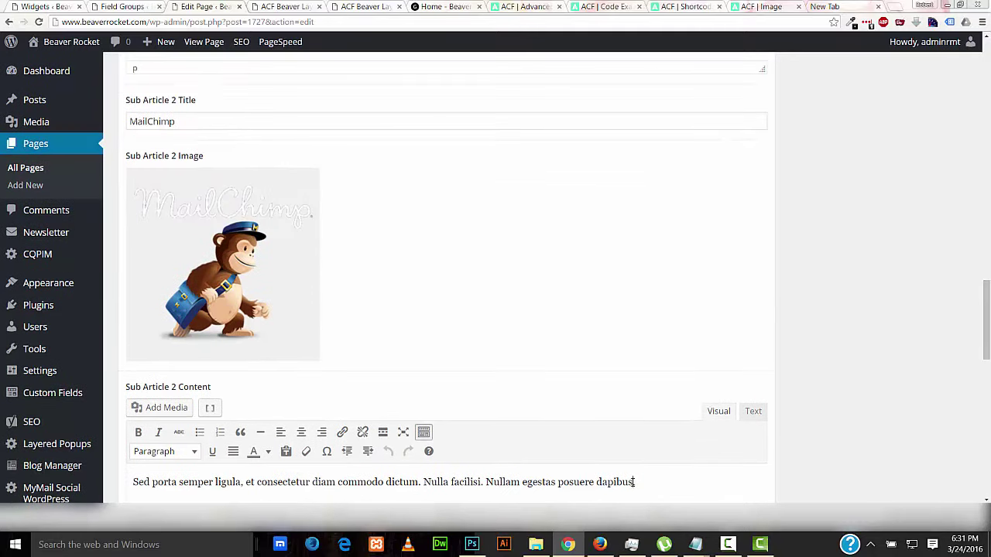
{"action": "left_click_drag", "start_coordinate": [634, 482], "coordinate": [110, 481]}
{"action": "type", "text": "MailCh"}
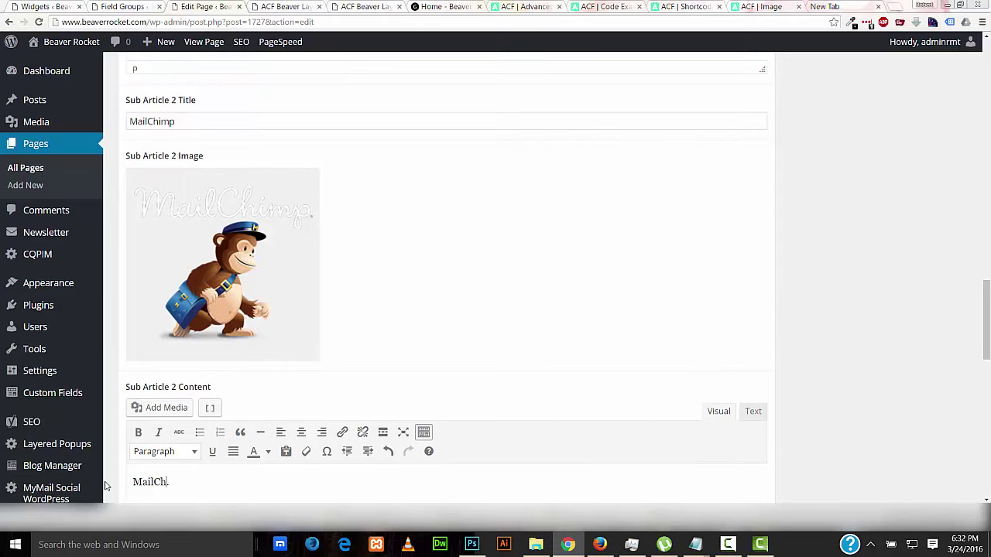
{"action": "type", "text": "imp de"}
{"action": "type", "text": "livers everyday come su"}
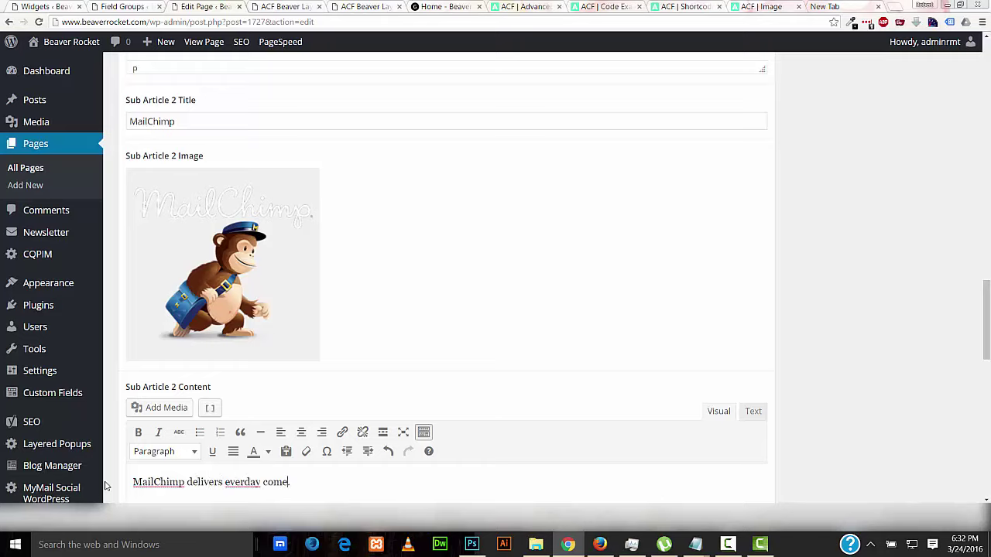
{"action": "type", "text": "nshine or rain.."}
{"action": "right_click", "coordinate": [242, 483]}
{"action": "left_click", "coordinate": [279, 239]}
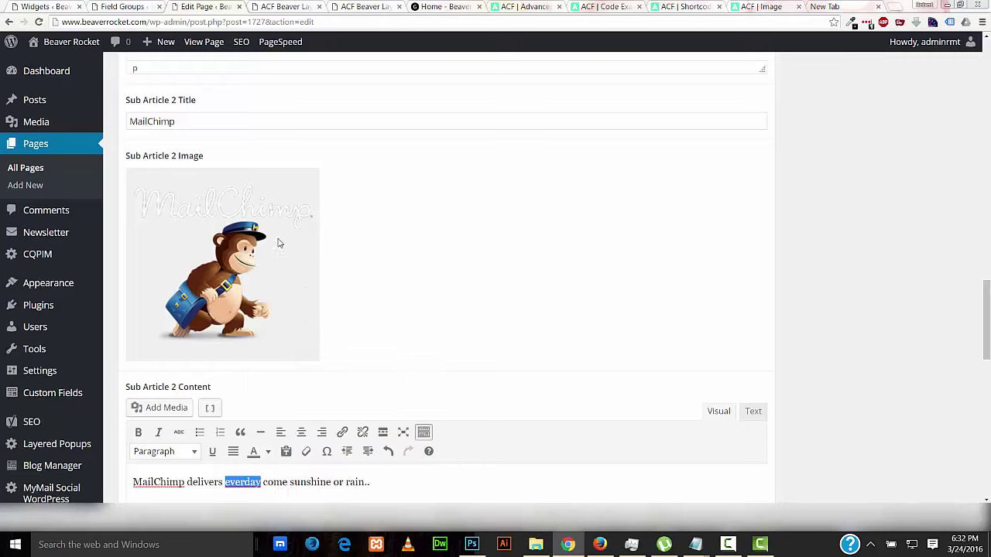
{"action": "scroll", "coordinate": [526, 413], "scroll_direction": "down", "scroll_amount": 2}
{"action": "left_click", "coordinate": [407, 314]}
{"action": "key", "text": "BackSpace"}
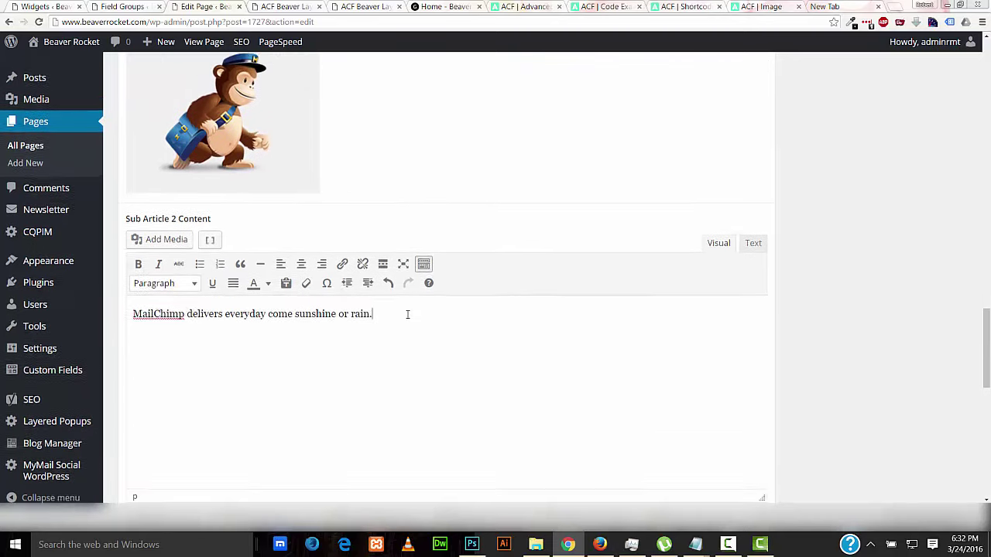
Replace the Sub Article 3 placeholder image with the WooCommerce logo
{"action": "scroll", "coordinate": [407, 314], "scroll_direction": "down", "scroll_amount": 6}
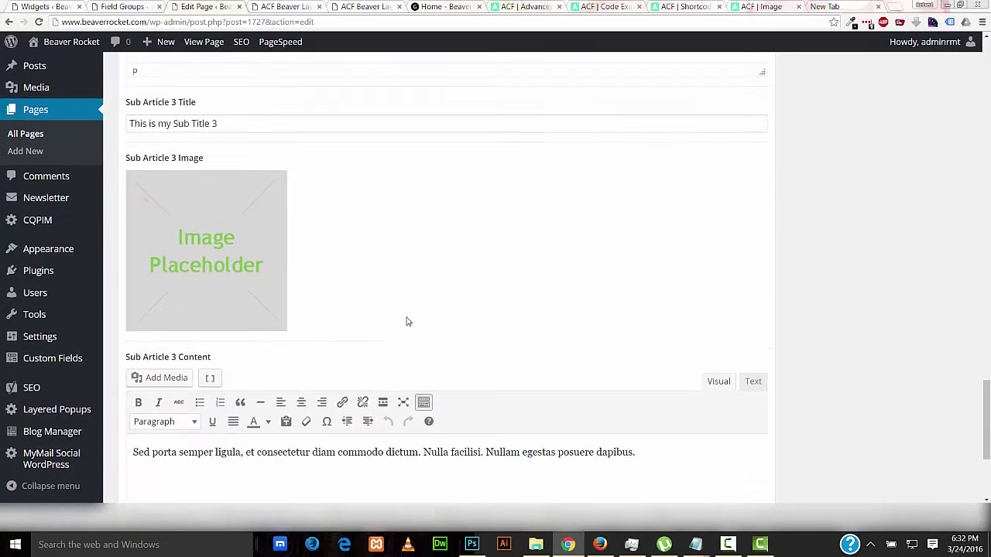
{"action": "scroll", "coordinate": [309, 316], "scroll_direction": "up", "scroll_amount": 1}
{"action": "mouse_move", "coordinate": [128, 308]}
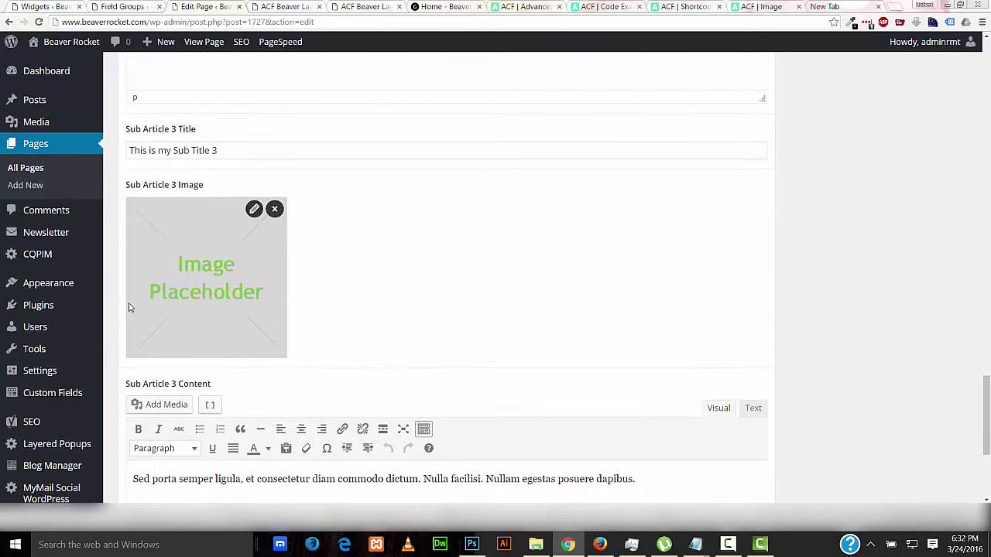
{"action": "left_click", "coordinate": [275, 210]}
{"action": "left_click", "coordinate": [233, 269]}
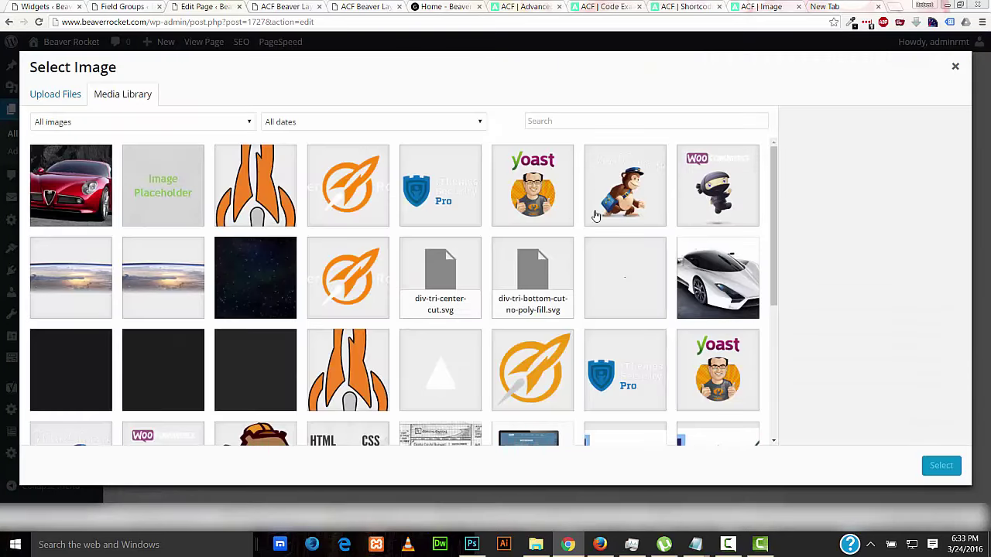
{"action": "left_click", "coordinate": [711, 194]}
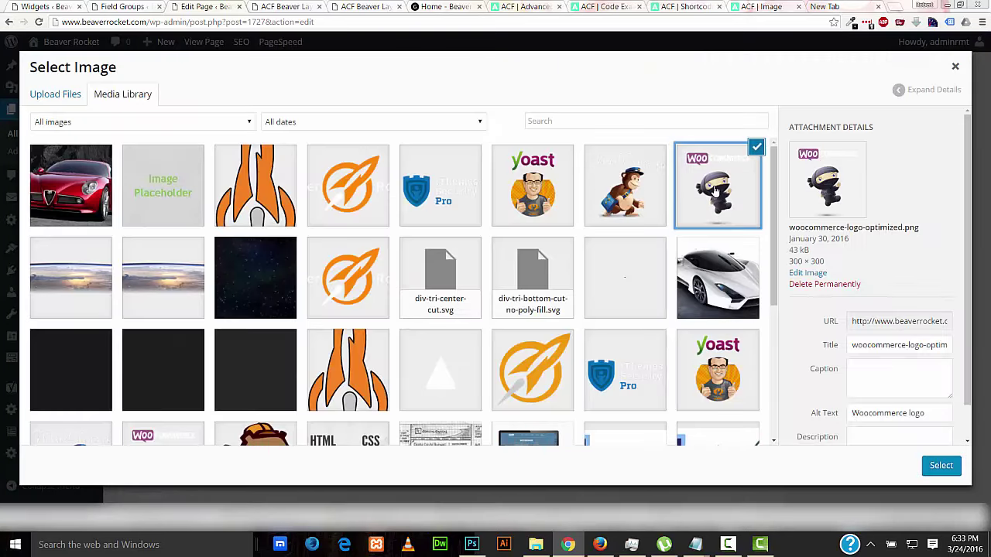
{"action": "left_click", "coordinate": [940, 473]}
Change the Sub Article 3 title to Woocommerce
{"action": "left_click_drag", "start_coordinate": [986, 462], "coordinate": [988, 429]}
{"action": "triple_click", "coordinate": [204, 152]}
{"action": "type", "text": "Woocommerce"}
Set the Sub Article 3 content to 'Woocommerce WordPress shopping cart.' with a lowercase 'shopping'
{"action": "scroll", "coordinate": [444, 307], "scroll_direction": "down", "scroll_amount": 2}
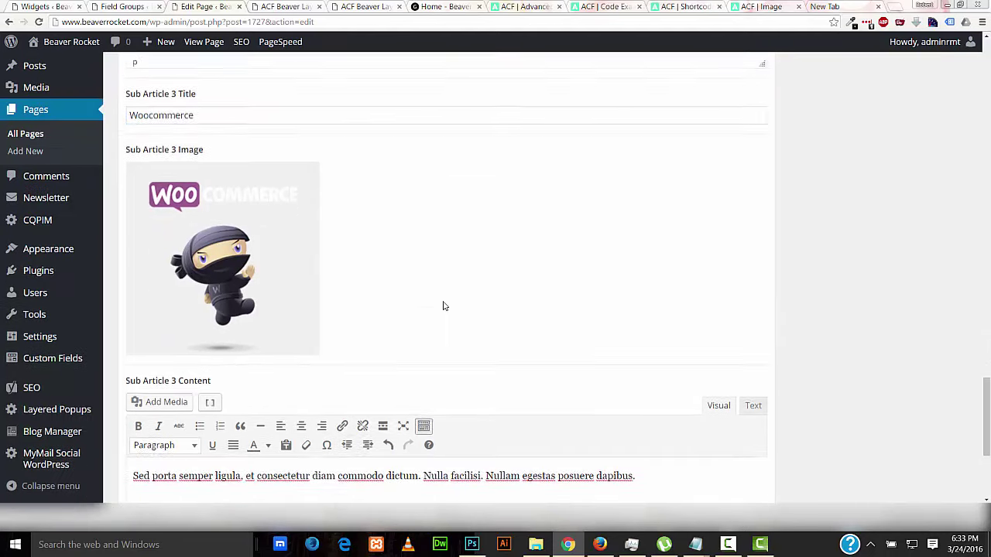
{"action": "left_click_drag", "start_coordinate": [646, 362], "coordinate": [402, 361]}
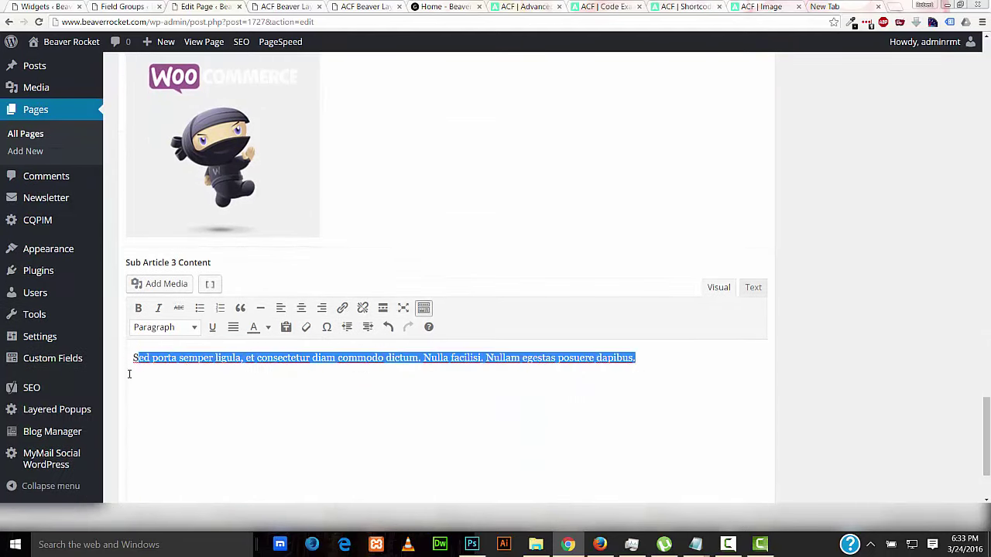
{"action": "left_click_drag", "start_coordinate": [124, 375], "coordinate": [108, 376]}
{"action": "type", "text": "Woocomme"}
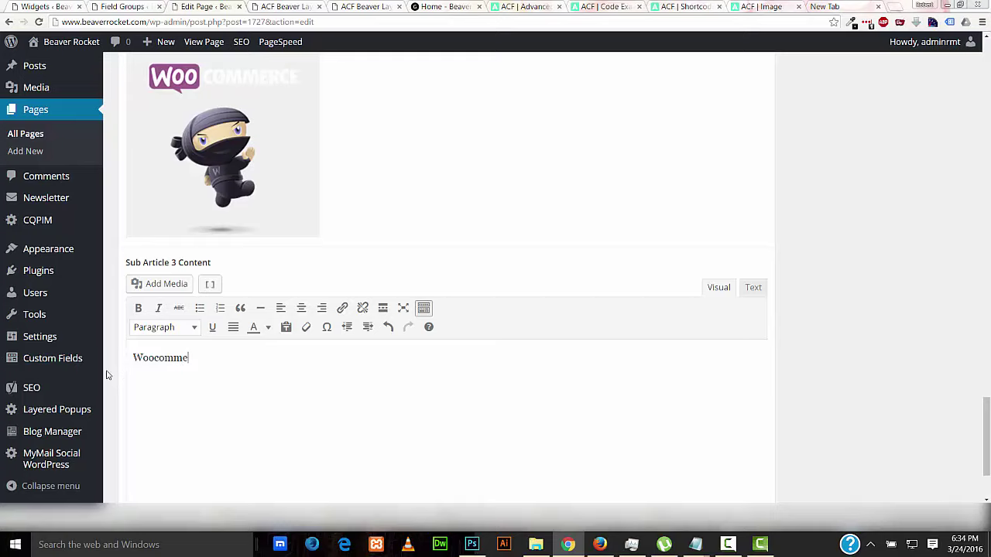
{"action": "type", "text": " WordPress Shopping cart."}
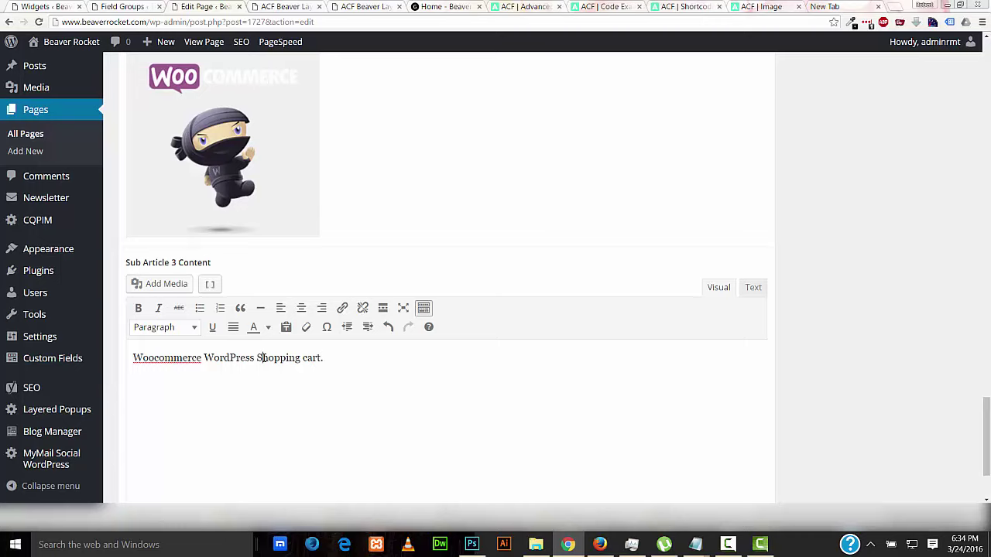
{"action": "key", "text": "BackSpace"}
{"action": "type", "text": "s"}
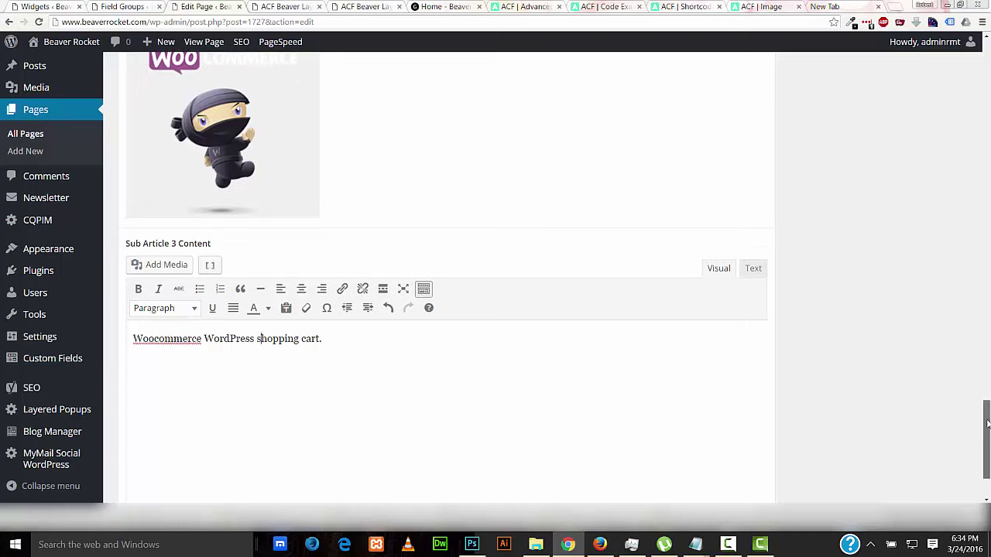
{"action": "scroll", "coordinate": [988, 75], "scroll_direction": "up", "scroll_amount": 10}
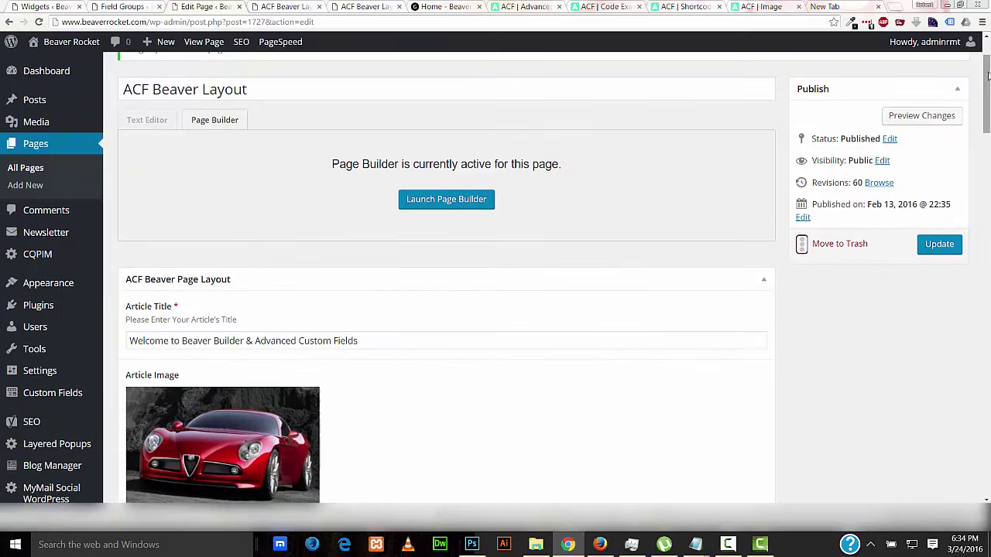
Update the page and reload the live view to check the three sub-articles
{"action": "left_click", "coordinate": [930, 246]}
{"action": "key", "text": "ctrl+Tab"}
{"action": "scroll", "coordinate": [987, 225], "scroll_direction": "down", "scroll_amount": 3}
{"action": "left_click", "coordinate": [39, 22]}
{"action": "scroll", "coordinate": [40, 52], "scroll_direction": "down", "scroll_amount": 1}
{"action": "scroll", "coordinate": [831, 328], "scroll_direction": "down", "scroll_amount": 1}
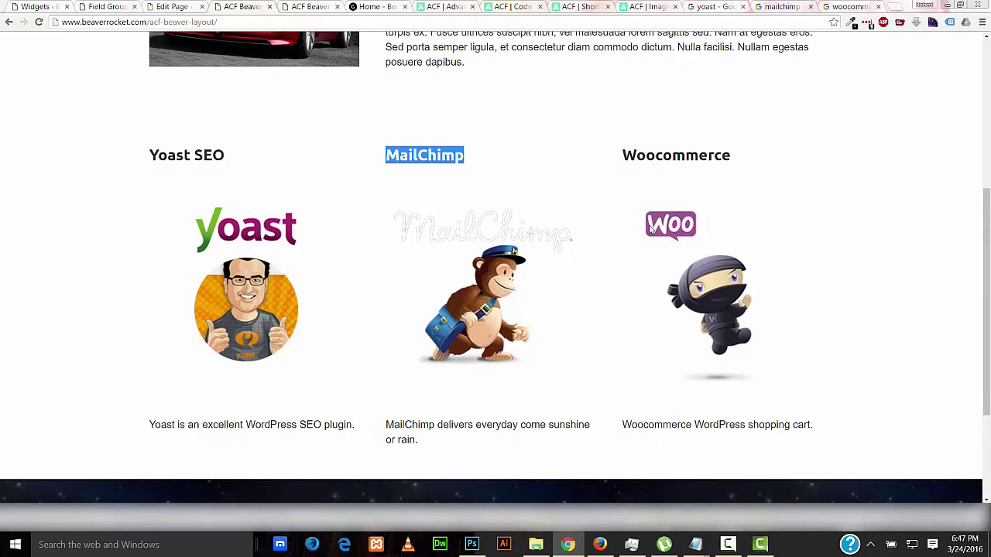
{"action": "left_click", "coordinate": [258, 180]}
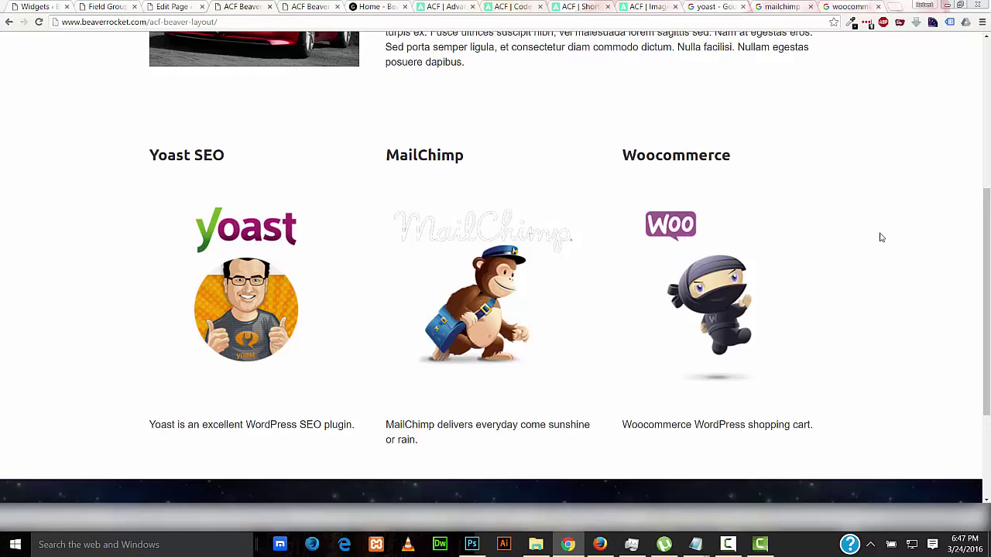
Return to the Edit Page tab and review the sub-article fields
{"action": "scroll", "coordinate": [987, 268], "scroll_direction": "up", "scroll_amount": 1}
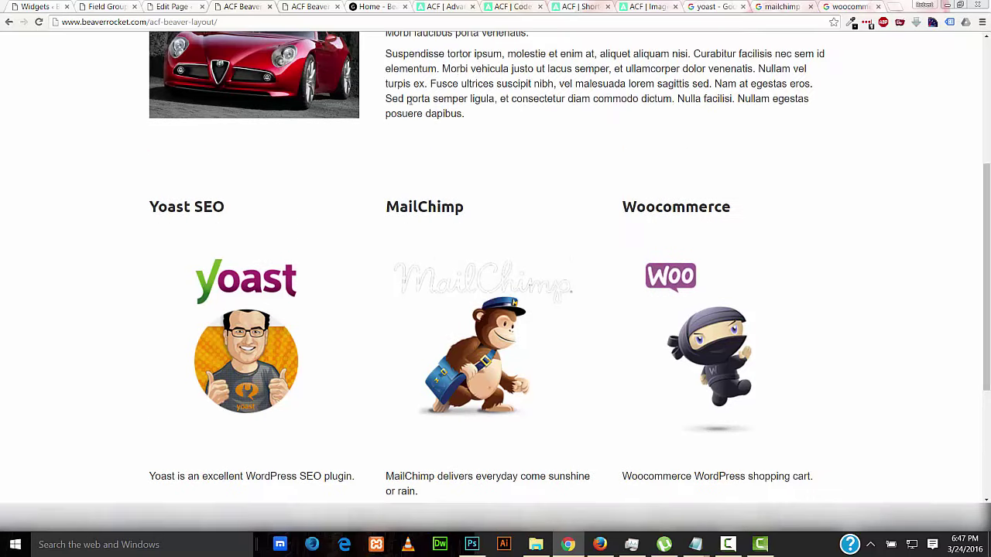
{"action": "left_click", "coordinate": [158, 7]}
{"action": "scroll", "coordinate": [308, 236], "scroll_direction": "down", "scroll_amount": 8}
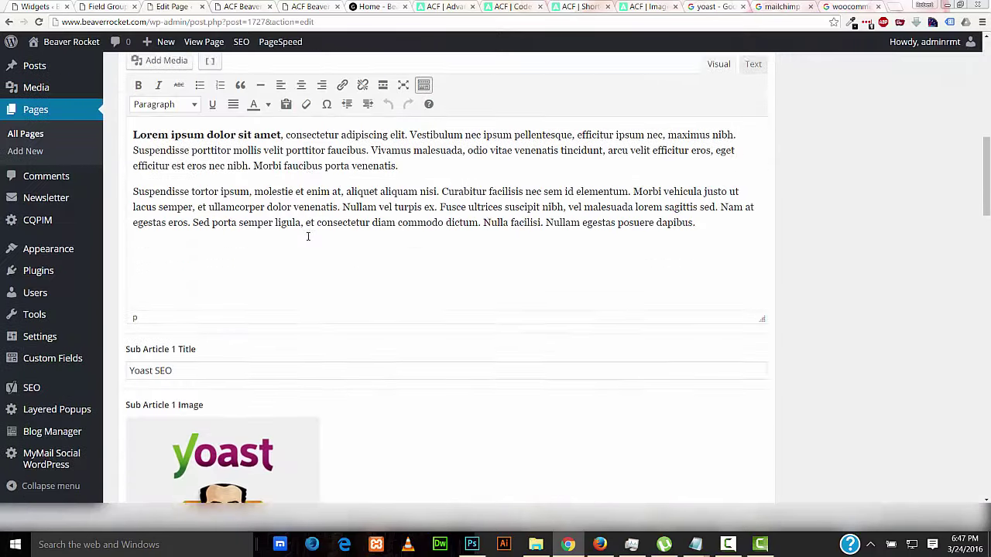
{"action": "scroll", "coordinate": [307, 236], "scroll_direction": "down", "scroll_amount": 7}
{"action": "left_click_drag", "start_coordinate": [987, 263], "coordinate": [982, 194]}
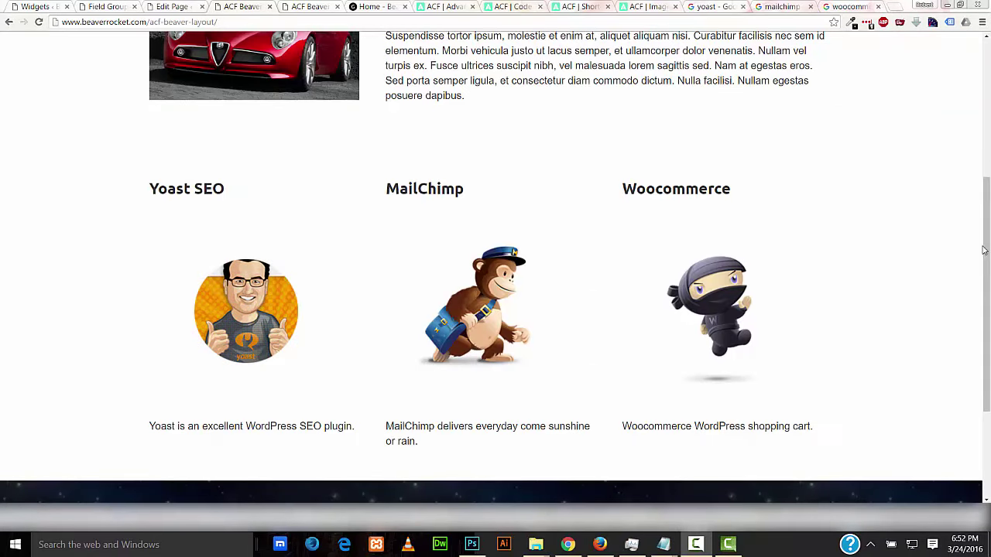
{"action": "mouse_move", "coordinate": [984, 250]}
{"action": "left_mouse_down"}
{"action": "mouse_move", "coordinate": [984, 298]}
{"action": "mouse_move", "coordinate": [981, 223]}
{"action": "mouse_move", "coordinate": [974, 260]}
{"action": "left_mouse_up"}
In the page builder, centre-align the Yoast SEO heading and save
{"action": "left_click", "coordinate": [308, 7]}
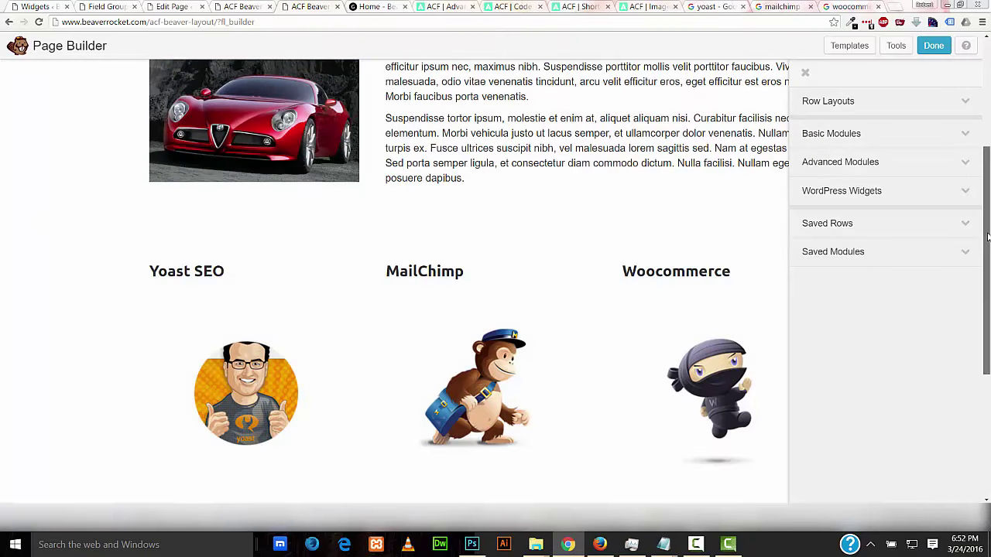
{"action": "scroll", "coordinate": [206, 202], "scroll_direction": "down", "scroll_amount": 1}
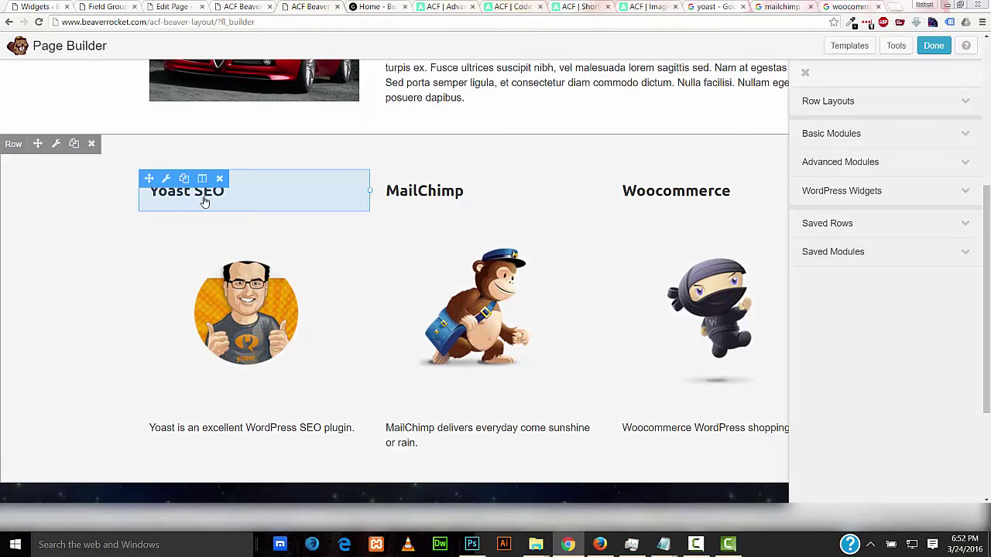
{"action": "left_click", "coordinate": [167, 179]}
{"action": "left_click", "coordinate": [384, 137]}
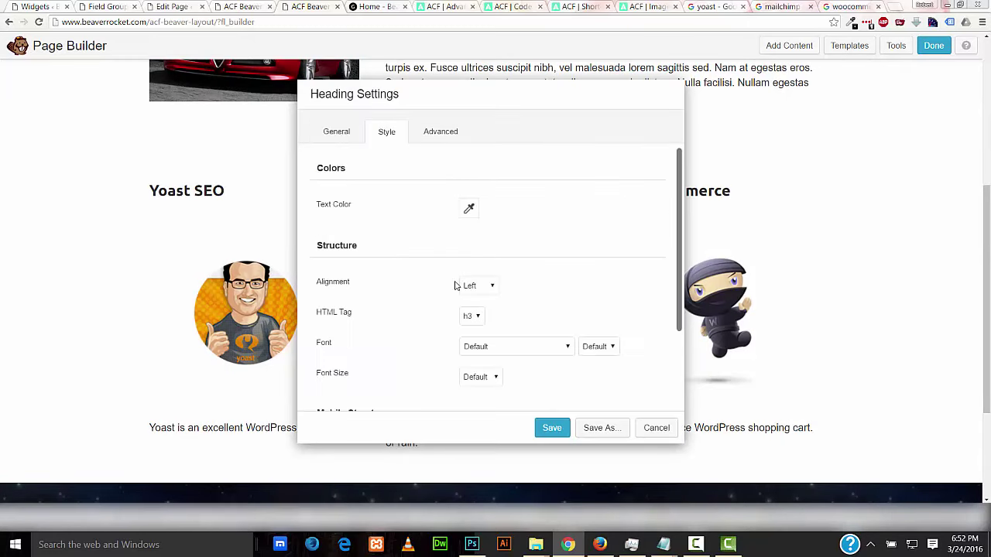
{"action": "scroll", "coordinate": [457, 283], "scroll_direction": "down", "scroll_amount": 1}
{"action": "left_click", "coordinate": [474, 235]}
{"action": "left_click", "coordinate": [475, 258]}
{"action": "left_click", "coordinate": [551, 428]}
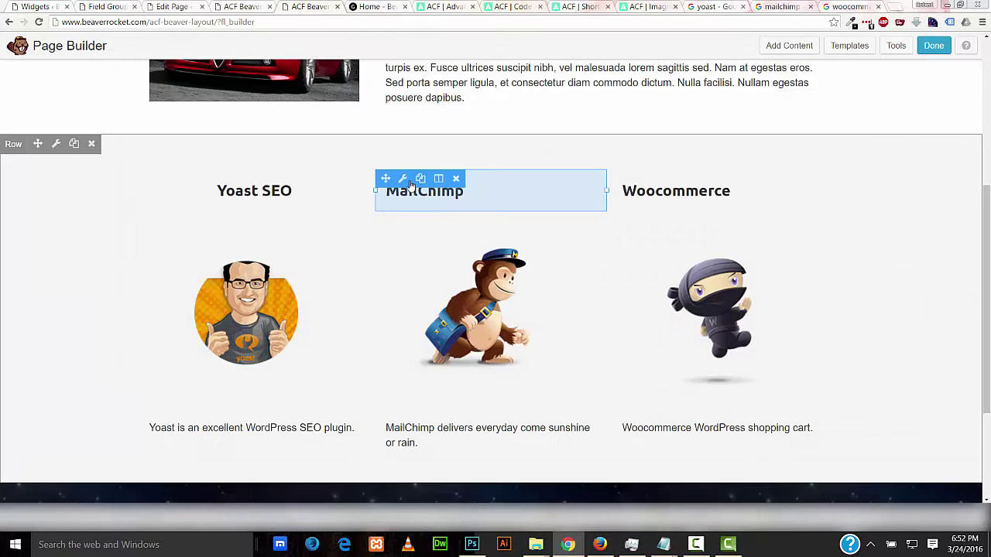
Centre-align the MailChimp heading and save
{"action": "left_click", "coordinate": [401, 179]}
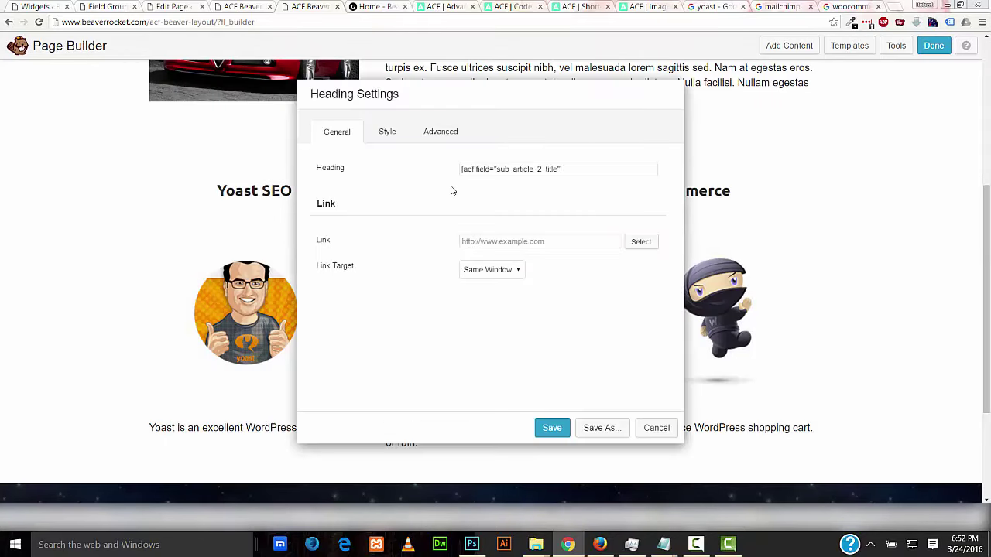
{"action": "left_click", "coordinate": [383, 133]}
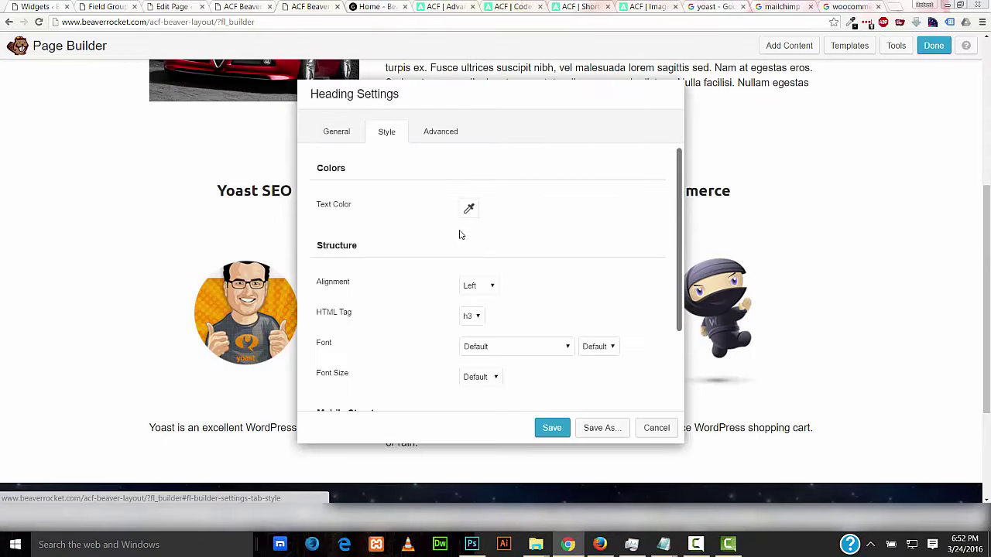
{"action": "left_click", "coordinate": [479, 286]}
{"action": "left_click", "coordinate": [478, 309]}
{"action": "left_click", "coordinate": [551, 428]}
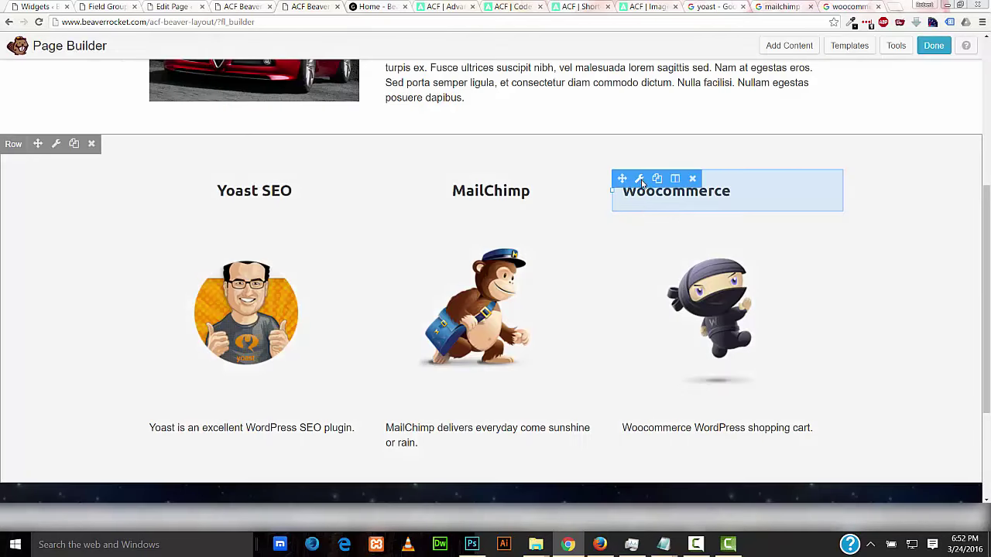
Centre-align the Woocommerce heading and save
{"action": "left_click", "coordinate": [644, 190]}
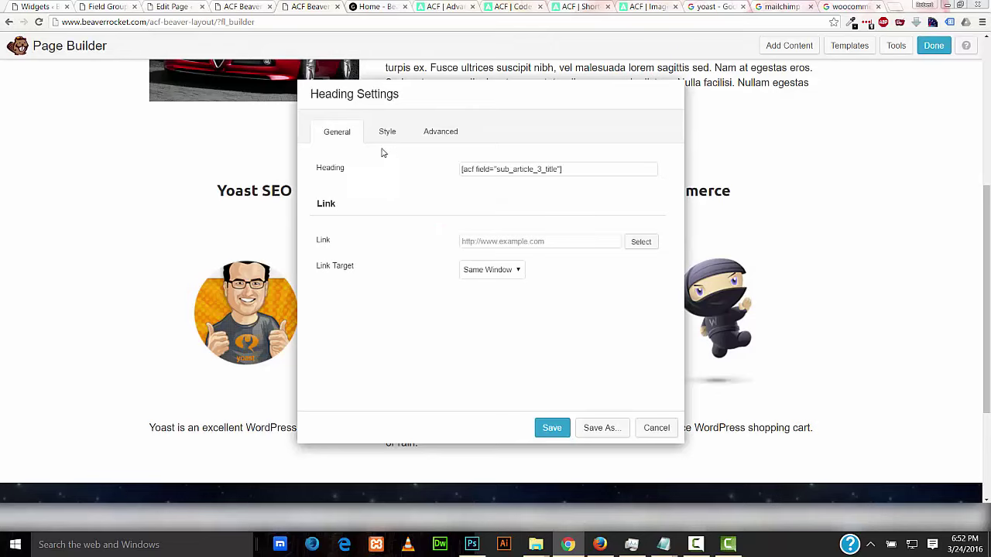
{"action": "left_click", "coordinate": [388, 131]}
{"action": "left_click", "coordinate": [473, 286]}
{"action": "left_click", "coordinate": [475, 310]}
{"action": "left_click", "coordinate": [552, 430]}
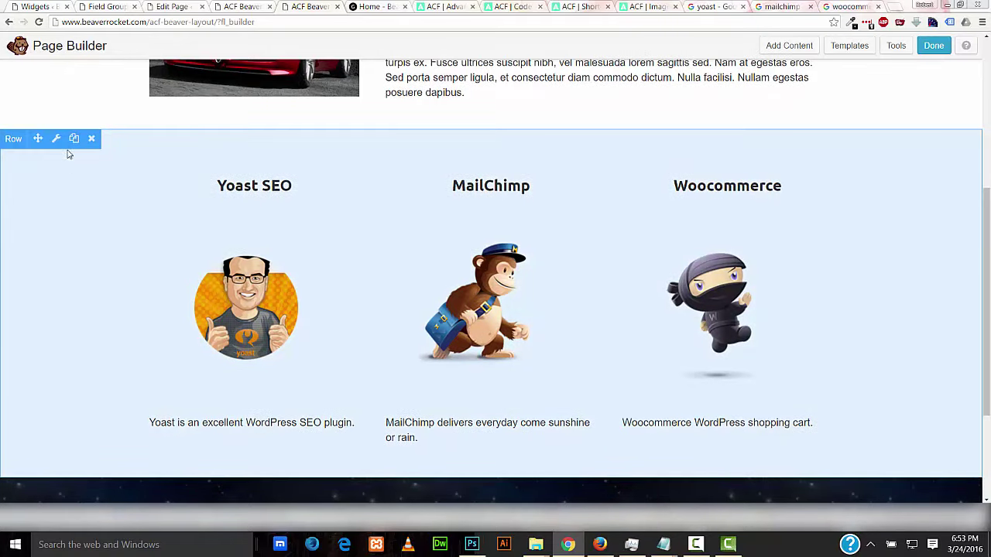
Set the sub-article row's background colour to orange (#f78040) in Row Settings
{"action": "left_click", "coordinate": [55, 139]}
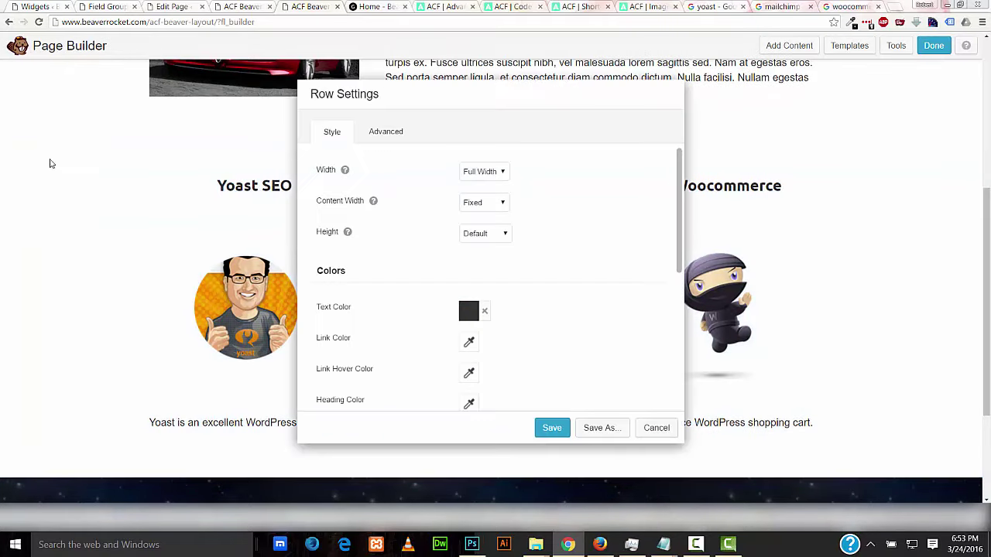
{"action": "scroll", "coordinate": [414, 244], "scroll_direction": "down", "scroll_amount": 5}
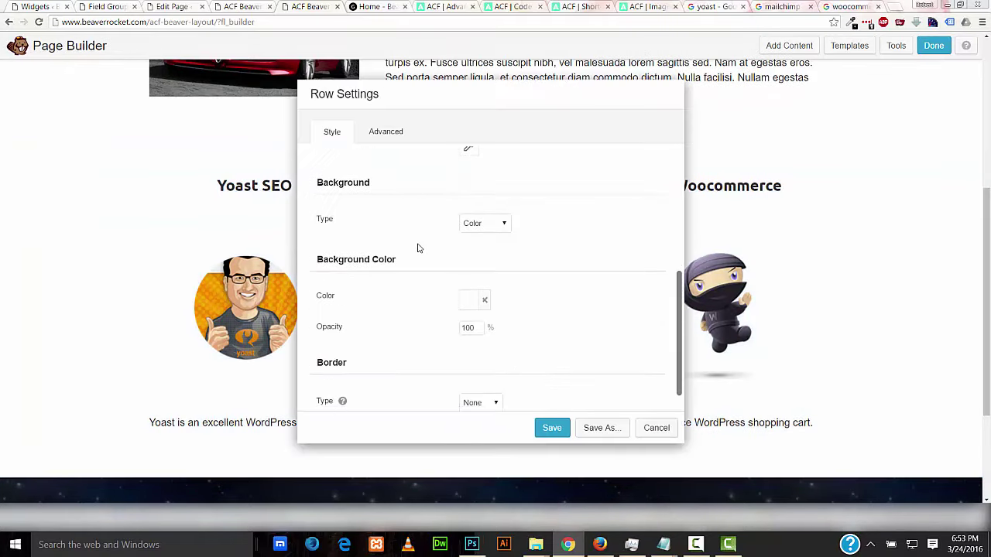
{"action": "left_click", "coordinate": [468, 302]}
{"action": "left_click_drag", "start_coordinate": [494, 364], "coordinate": [577, 381]}
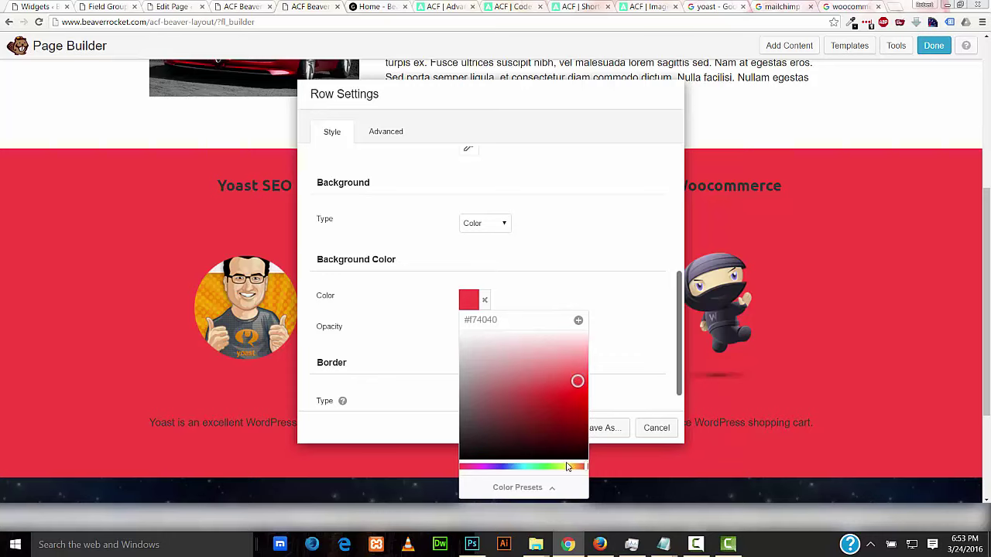
{"action": "left_click_drag", "start_coordinate": [567, 467], "coordinate": [578, 466]}
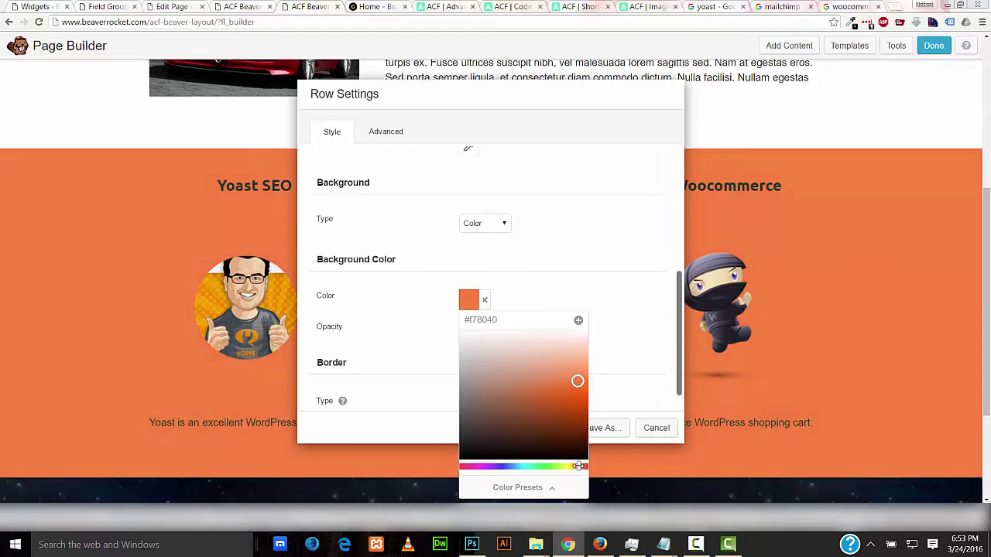
{"action": "left_click", "coordinate": [634, 331]}
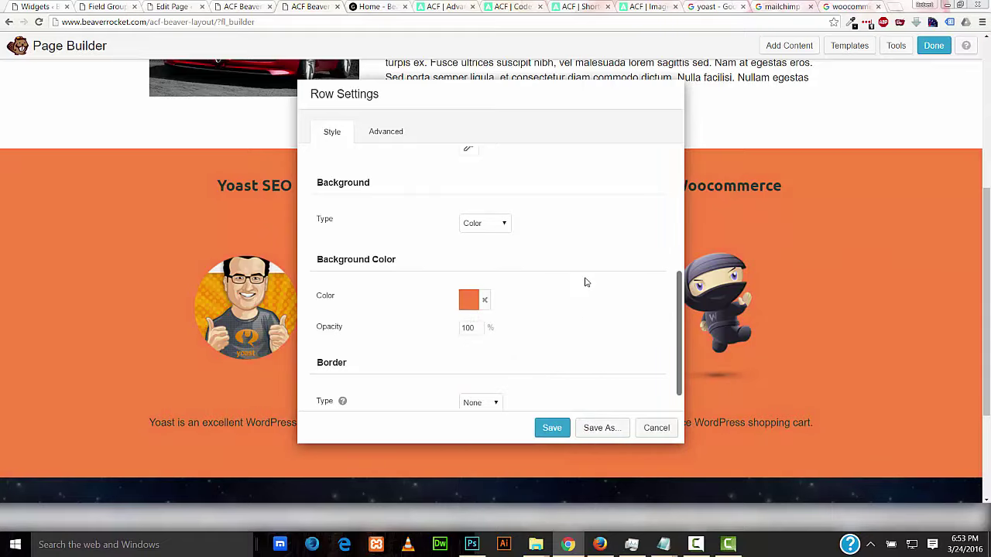
{"action": "scroll", "coordinate": [583, 285], "scroll_direction": "up", "scroll_amount": 1}
{"action": "scroll", "coordinate": [620, 302], "scroll_direction": "down", "scroll_amount": 2}
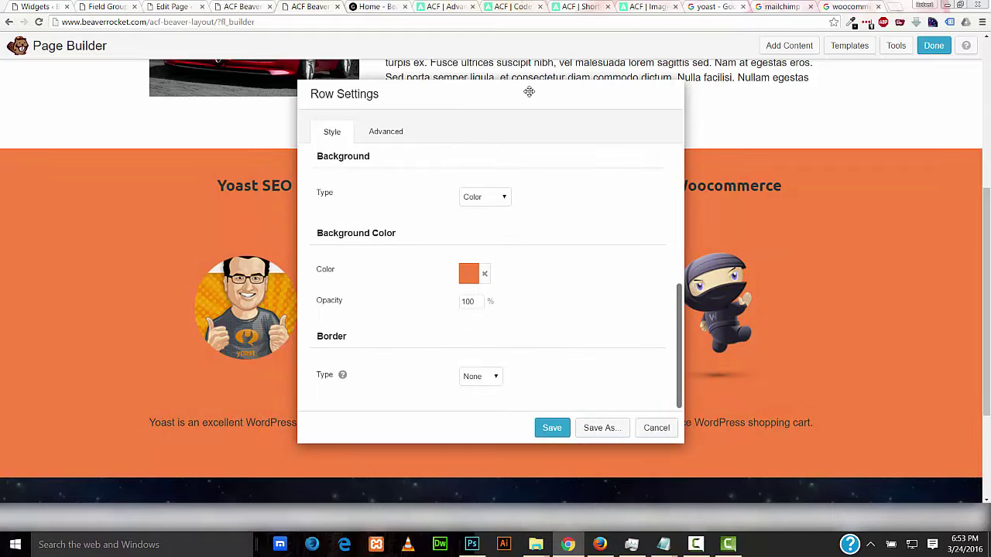
{"action": "left_click_drag", "start_coordinate": [528, 93], "coordinate": [759, 109]}
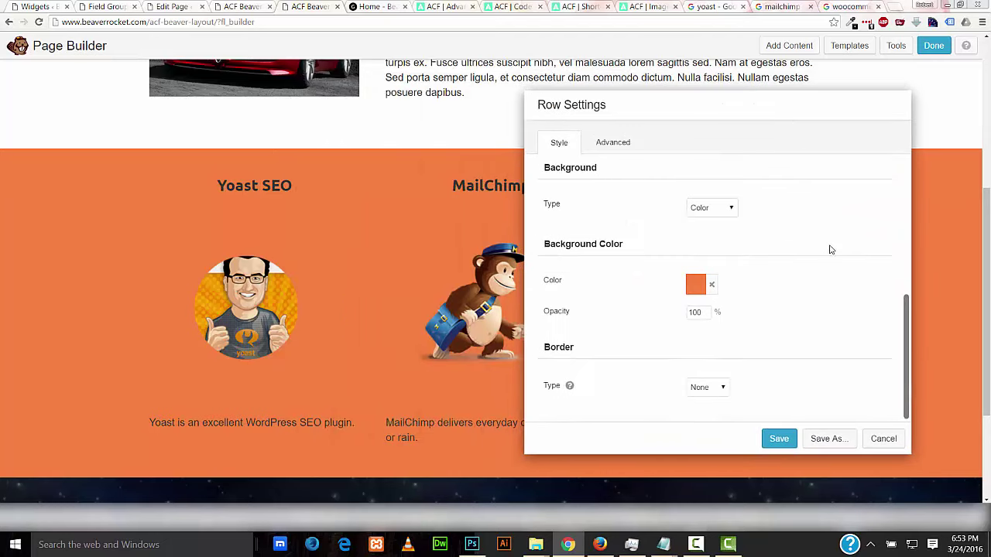
{"action": "left_click_drag", "start_coordinate": [908, 334], "coordinate": [876, 192]}
Make the row's text colour white (#ffffff) and save the row settings
{"action": "left_click", "coordinate": [694, 326]}
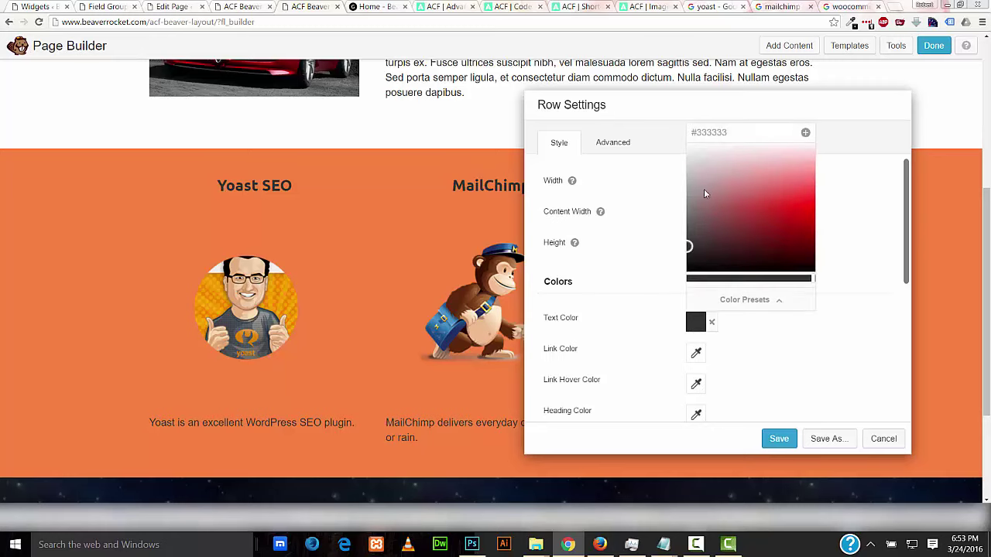
{"action": "left_click_drag", "start_coordinate": [704, 192], "coordinate": [653, 136]}
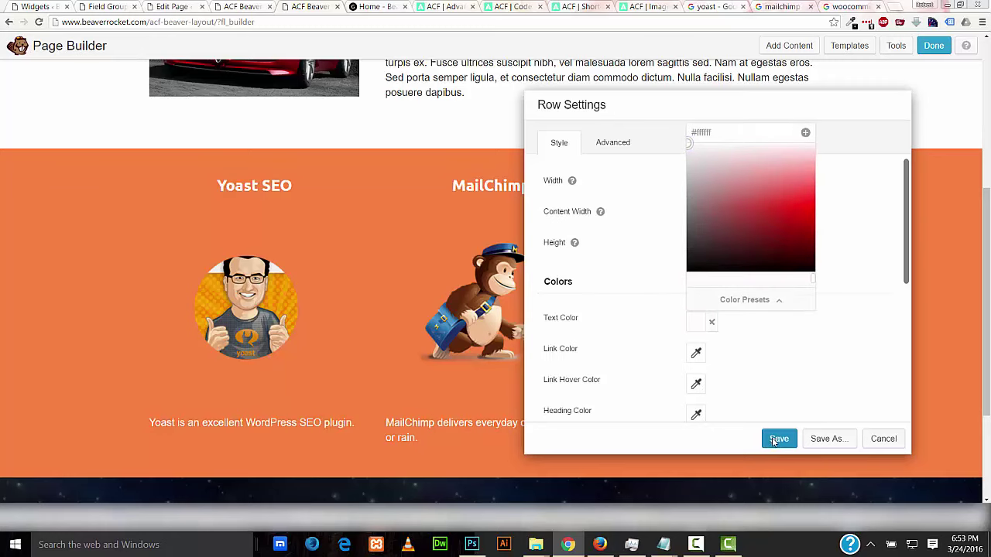
{"action": "left_click", "coordinate": [774, 439]}
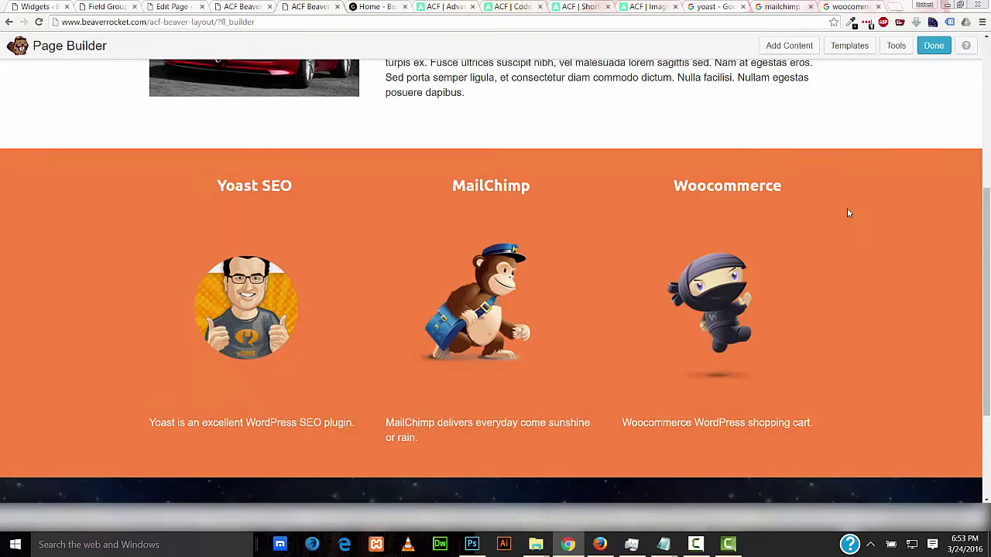
Publish the layout changes and scroll the live page to check the sub-article row
{"action": "scroll", "coordinate": [875, 209], "scroll_direction": "down", "scroll_amount": 1}
{"action": "scroll", "coordinate": [929, 194], "scroll_direction": "up", "scroll_amount": 2}
{"action": "left_click", "coordinate": [933, 46]}
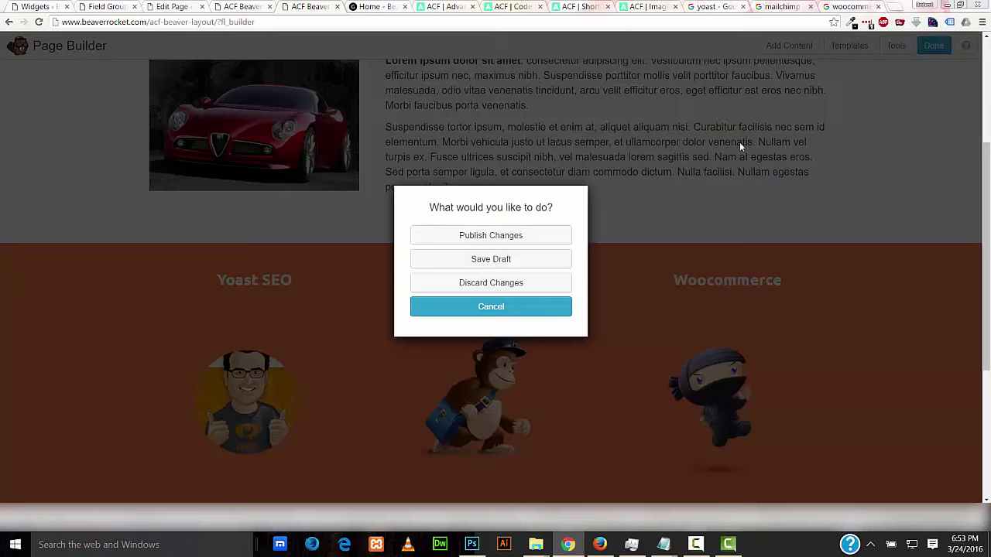
{"action": "left_click", "coordinate": [495, 236]}
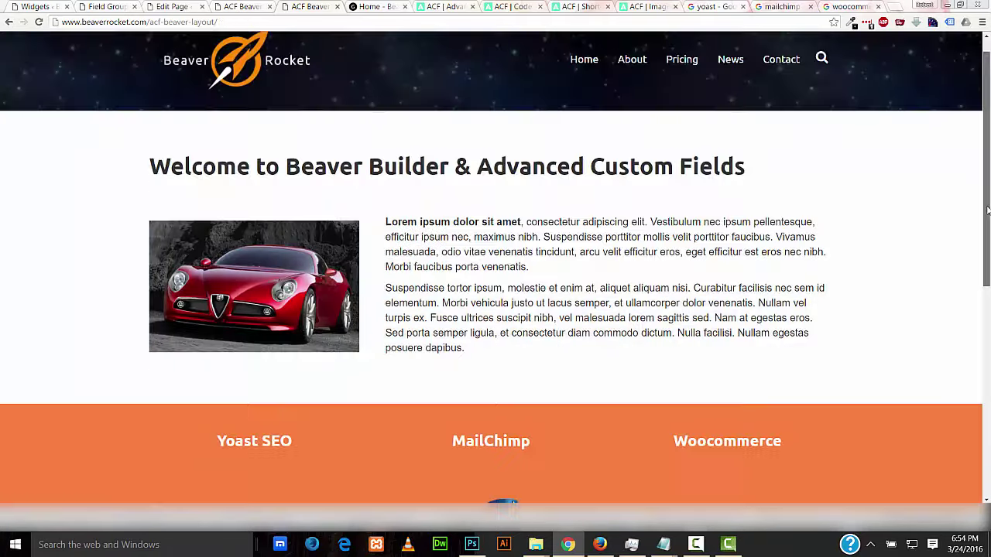
{"action": "scroll", "coordinate": [498, 237], "scroll_direction": "down", "scroll_amount": 3}
{"action": "scroll", "coordinate": [988, 300], "scroll_direction": "down", "scroll_amount": 2}
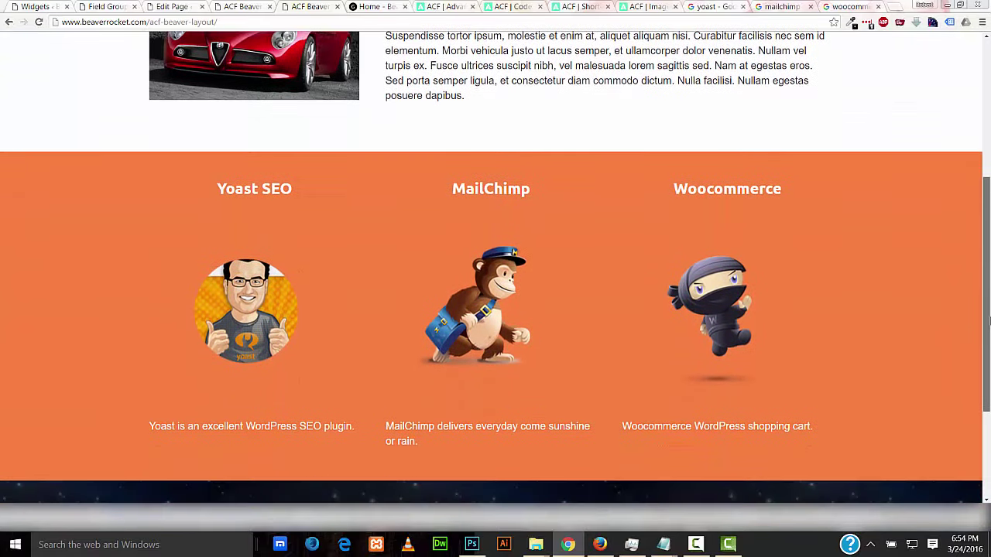
{"action": "scroll", "coordinate": [989, 300], "scroll_direction": "up", "scroll_amount": 1}
{"action": "left_click_drag", "start_coordinate": [989, 300], "coordinate": [988, 184]}
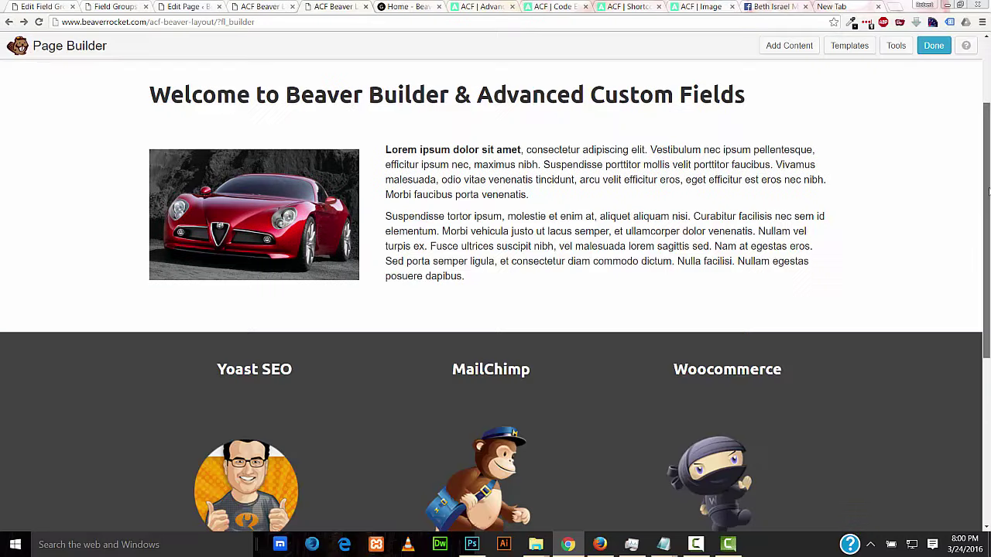
Change the dark sub-article row's background to a bright green and save the row settings
{"action": "mouse_move", "coordinate": [83, 332]}
{"action": "left_click", "coordinate": [56, 323]}
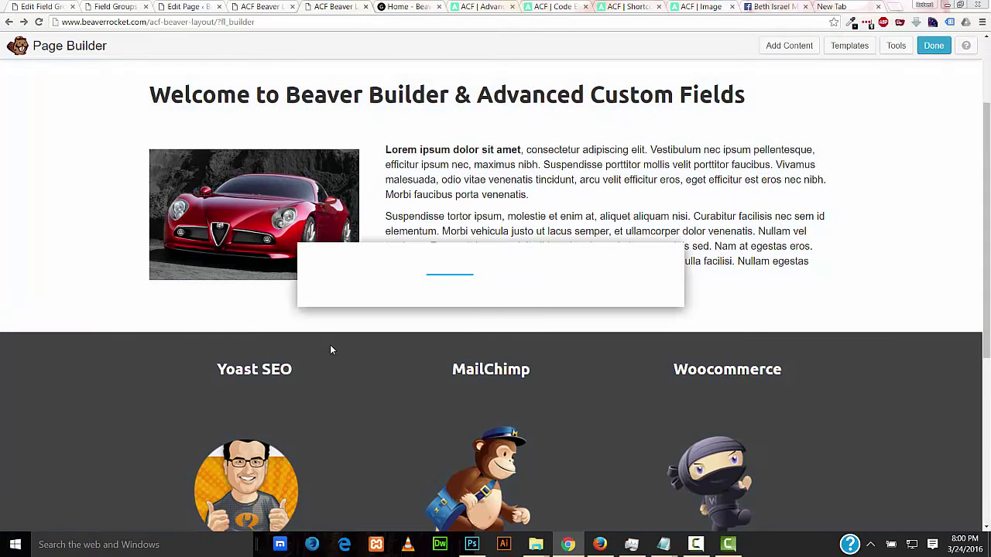
{"action": "scroll", "coordinate": [447, 334], "scroll_direction": "down", "scroll_amount": 2}
{"action": "scroll", "coordinate": [448, 334], "scroll_direction": "down", "scroll_amount": 5}
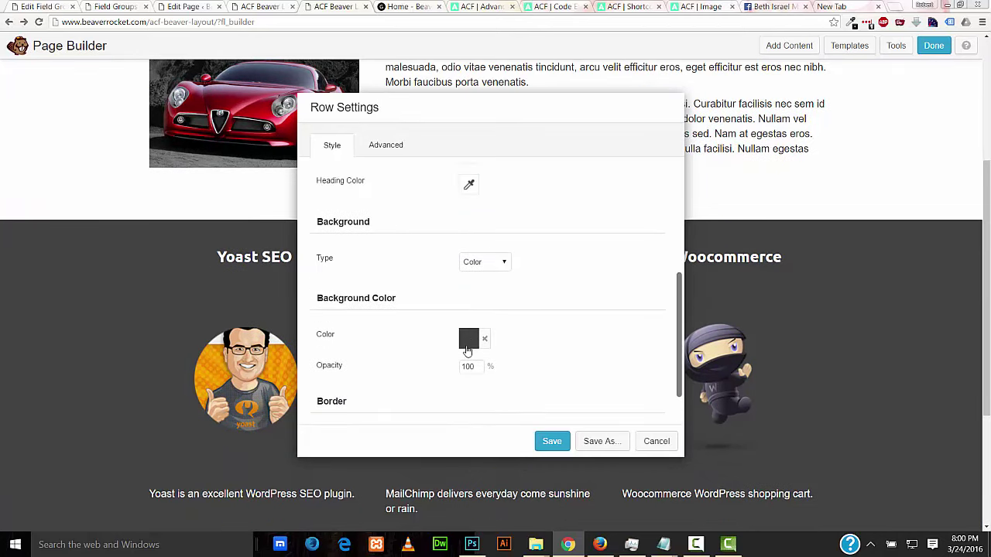
{"action": "left_click", "coordinate": [468, 338]}
{"action": "left_click_drag", "start_coordinate": [562, 255], "coordinate": [593, 229]}
{"action": "left_click", "coordinate": [600, 308]}
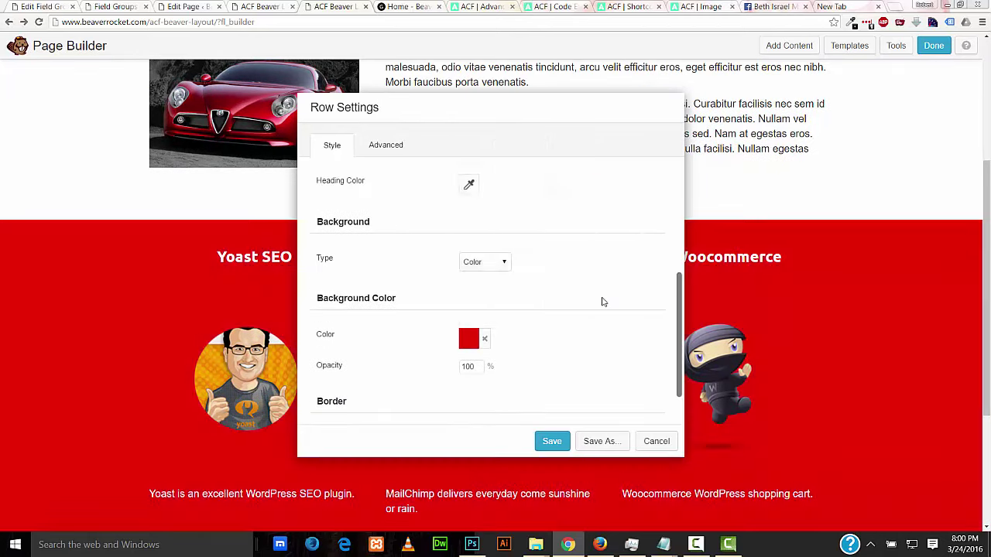
{"action": "left_click", "coordinate": [468, 341]}
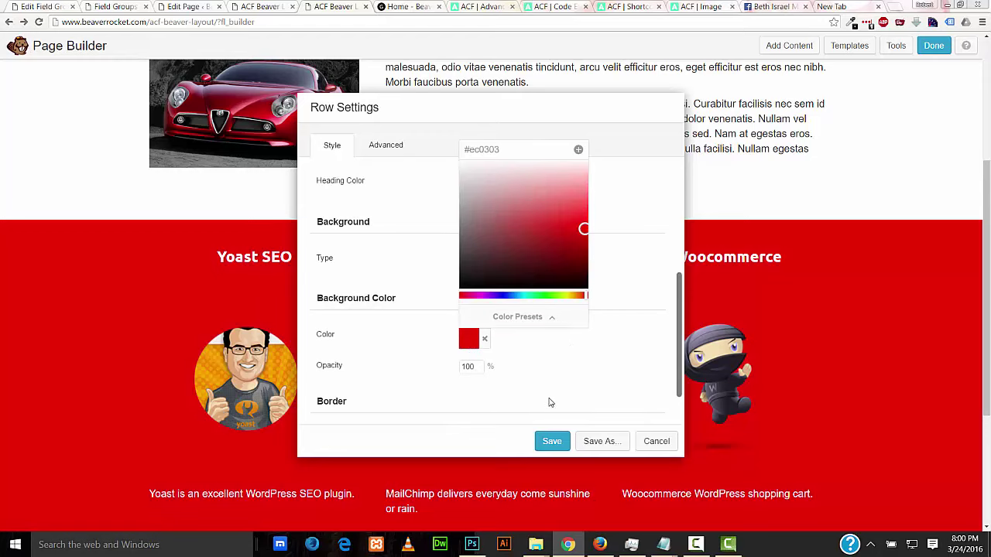
{"action": "left_click_drag", "start_coordinate": [557, 298], "coordinate": [545, 298]}
{"action": "mouse_move", "coordinate": [583, 226]}
{"action": "left_mouse_down"}
{"action": "mouse_move", "coordinate": [584, 202]}
{"action": "mouse_move", "coordinate": [565, 201]}
{"action": "mouse_move", "coordinate": [544, 250]}
{"action": "left_mouse_up"}
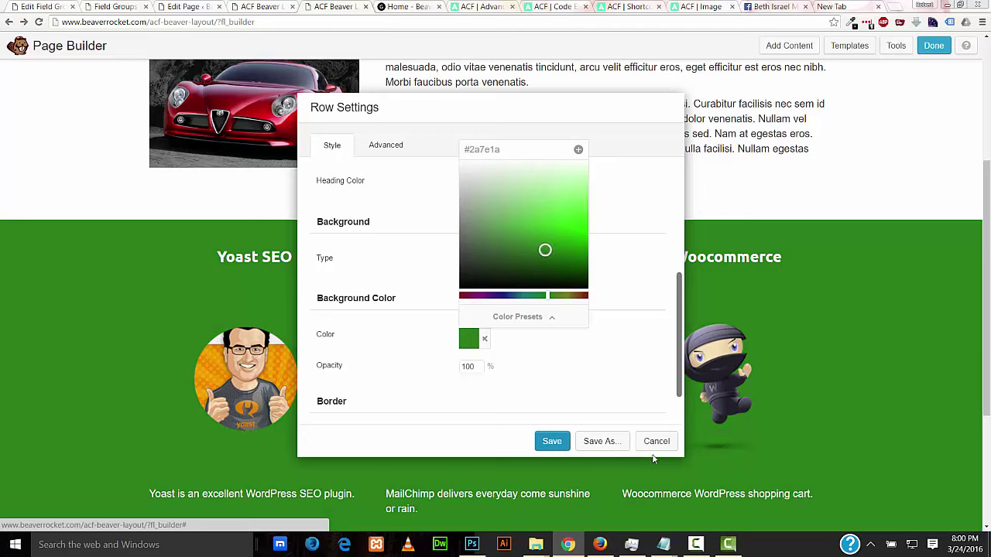
{"action": "left_click", "coordinate": [552, 441]}
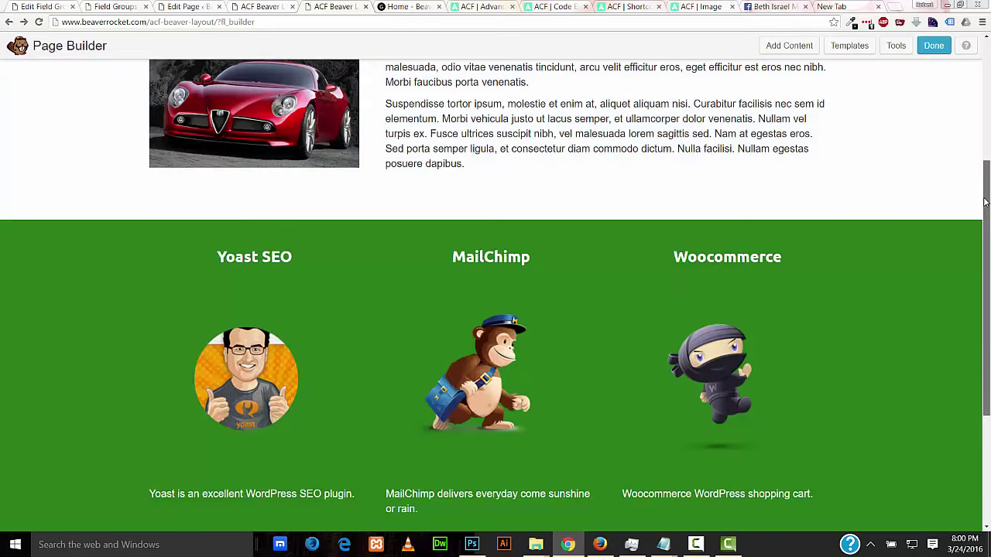
Widen the car image column to about 35.5% by dragging the column divider
{"action": "scroll", "coordinate": [496, 285], "scroll_direction": "down", "scroll_amount": 2}
{"action": "scroll", "coordinate": [988, 159], "scroll_direction": "up", "scroll_amount": 3}
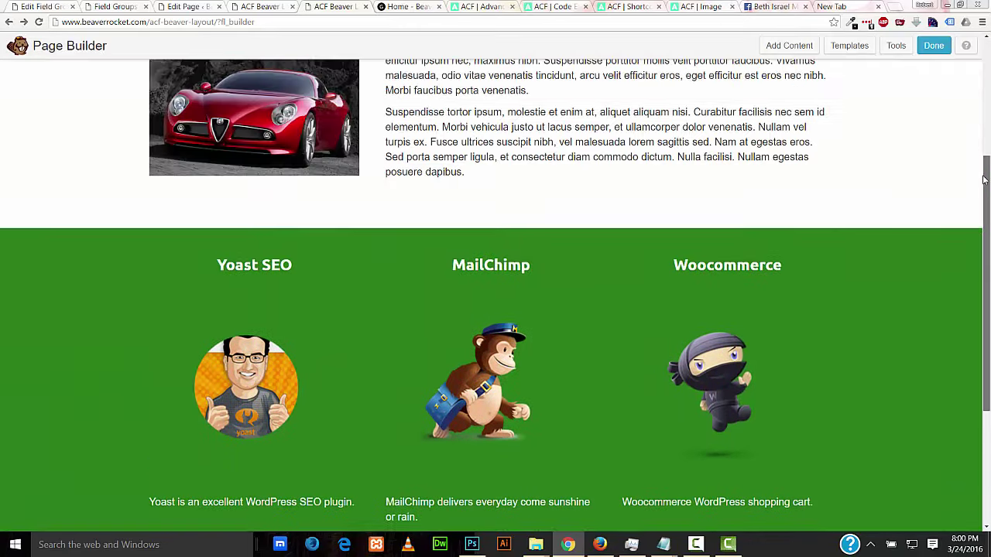
{"action": "scroll", "coordinate": [988, 159], "scroll_direction": "down", "scroll_amount": 1}
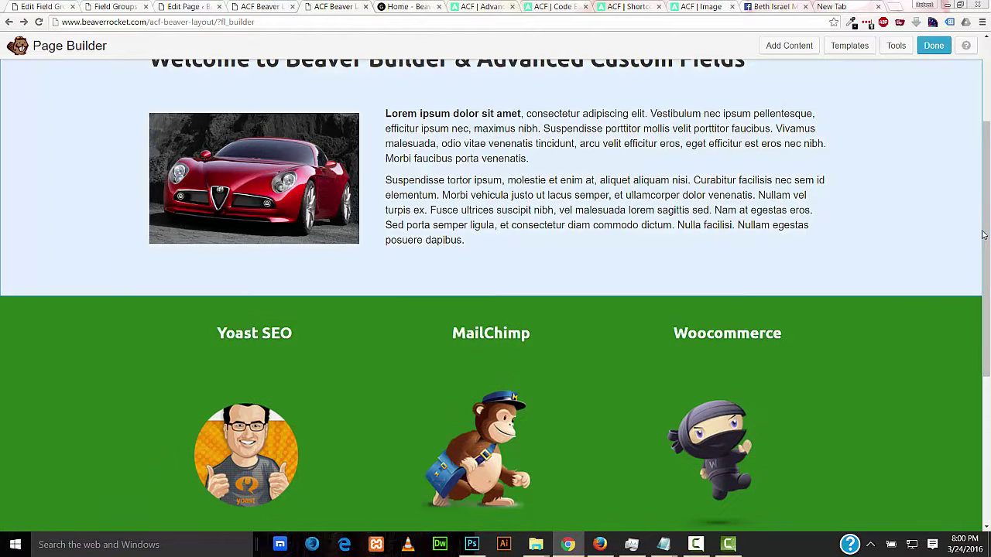
{"action": "scroll", "coordinate": [988, 223], "scroll_direction": "up", "scroll_amount": 1}
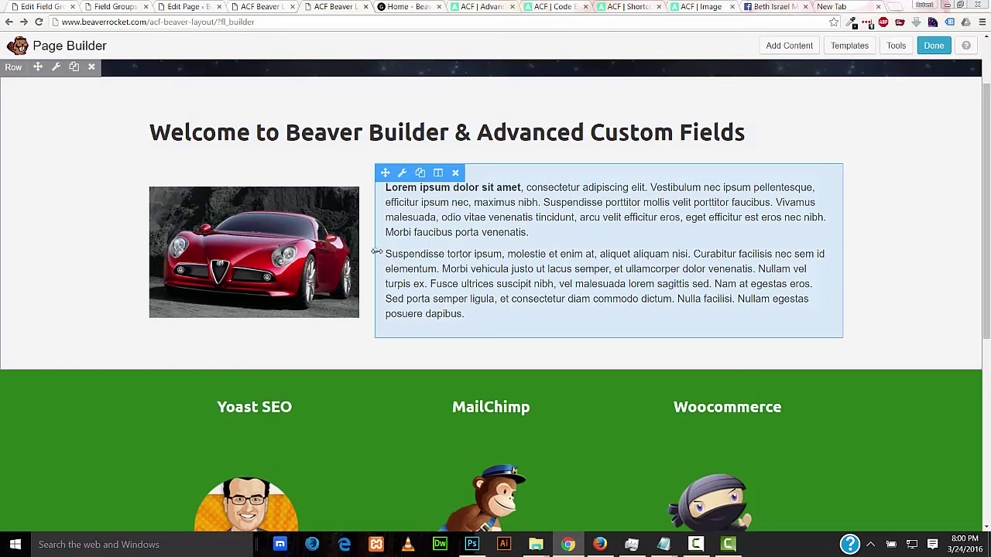
{"action": "left_click_drag", "start_coordinate": [372, 252], "coordinate": [489, 274]}
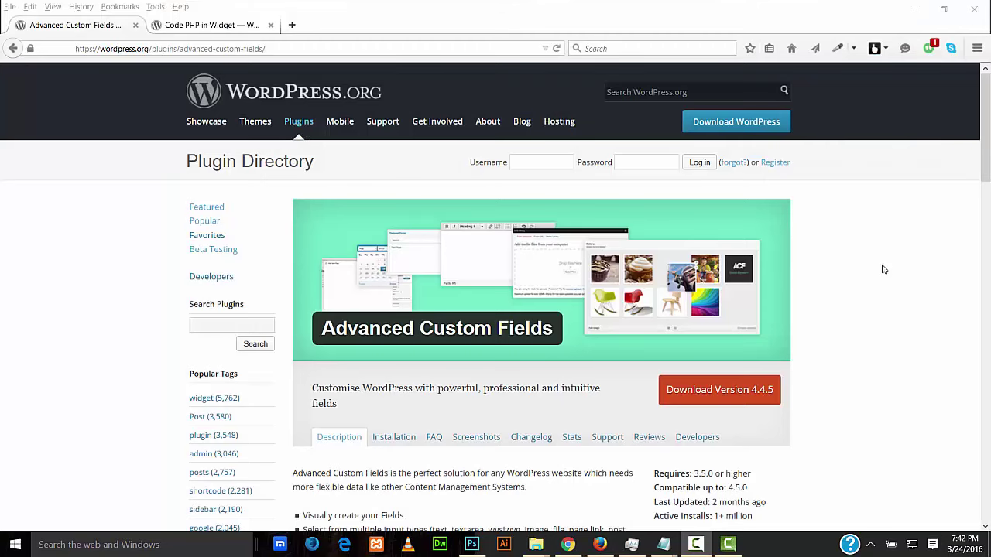
Highlight the Advanced Custom Fields title, then view and highlight the Code PHP in Widget plugin page
{"action": "left_click_drag", "start_coordinate": [322, 329], "coordinate": [552, 331]}
{"action": "left_click", "coordinate": [921, 268]}
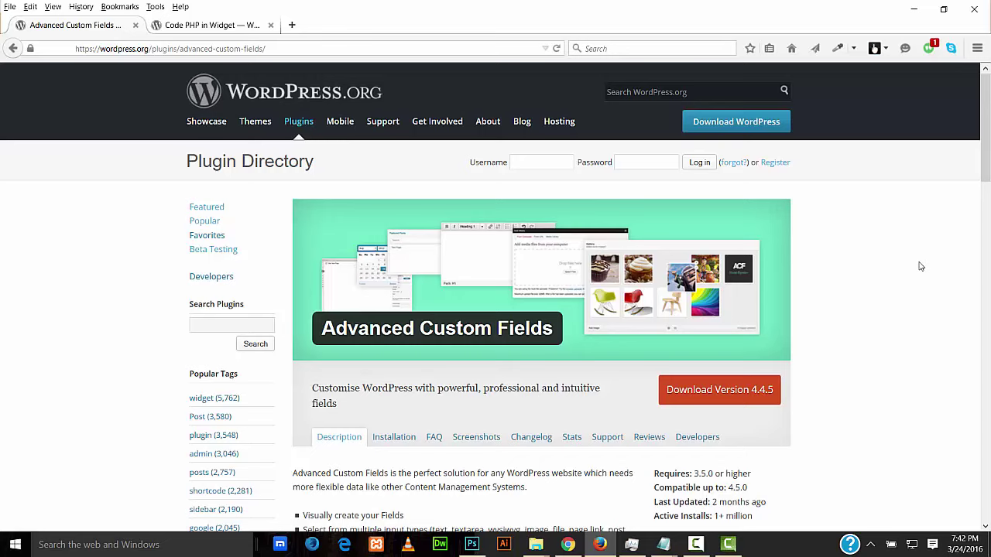
{"action": "left_click", "coordinate": [178, 25]}
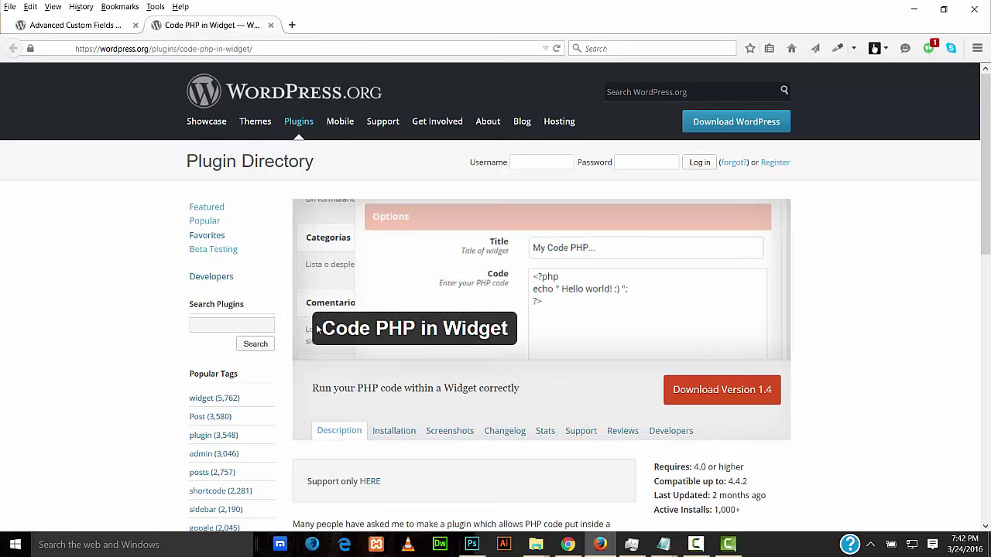
{"action": "left_click_drag", "start_coordinate": [316, 331], "coordinate": [510, 345]}
{"action": "left_click", "coordinate": [876, 295]}
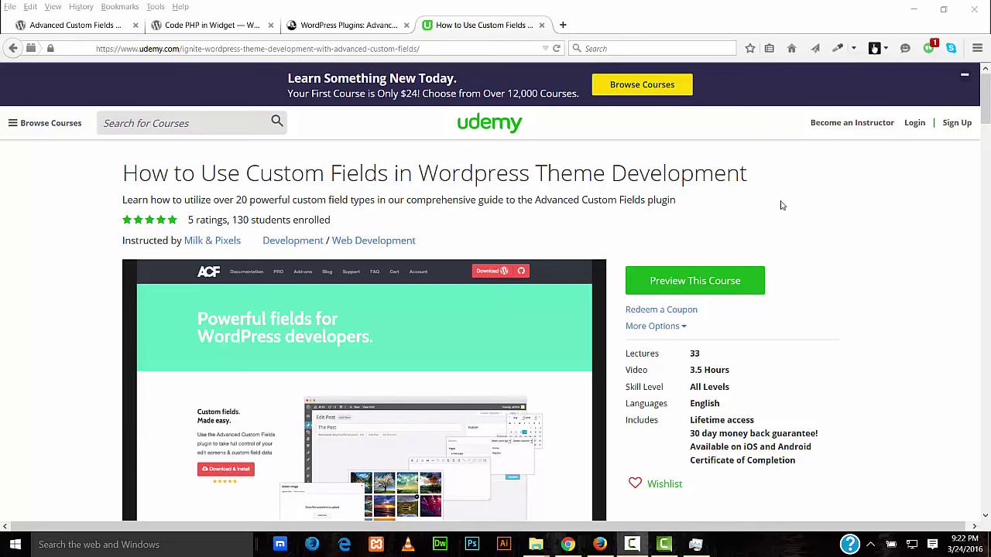
{"action": "mouse_move", "coordinate": [985, 109]}
{"action": "left_mouse_down"}
{"action": "mouse_move", "coordinate": [985, 133]}
{"action": "mouse_move", "coordinate": [986, 110]}
{"action": "left_mouse_up"}
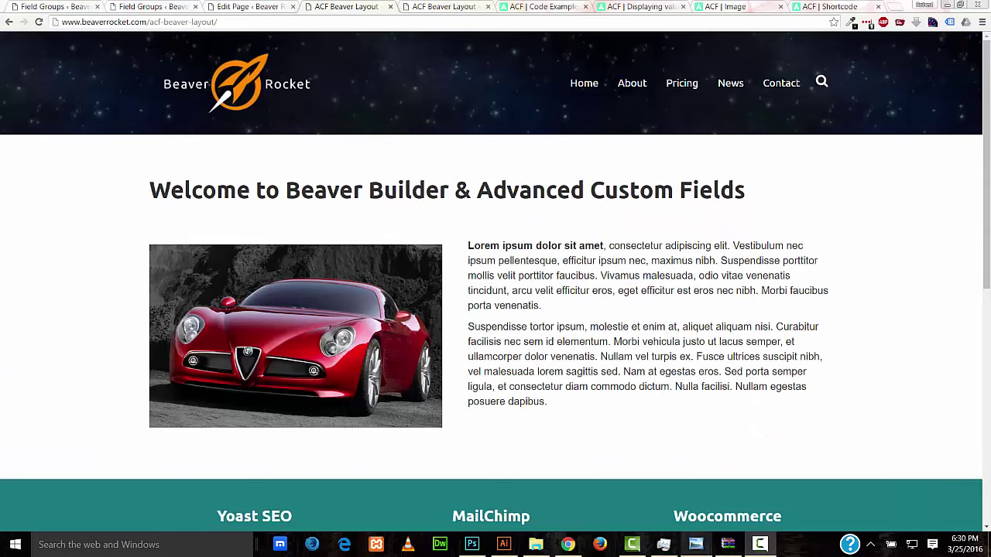
Scroll the page up and down to review it
{"action": "left_click_drag", "start_coordinate": [988, 218], "coordinate": [989, 195]}
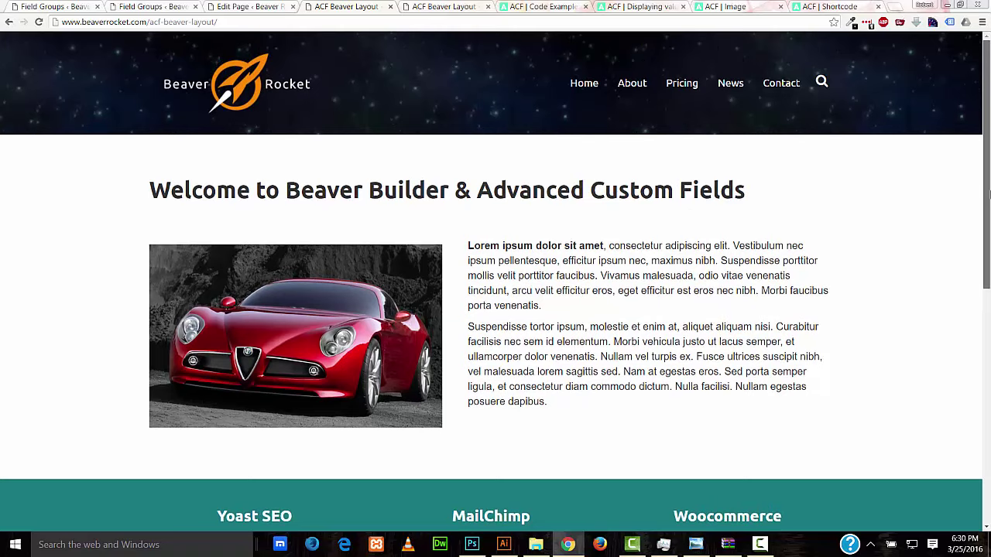
{"action": "left_click_drag", "start_coordinate": [989, 195], "coordinate": [989, 357]}
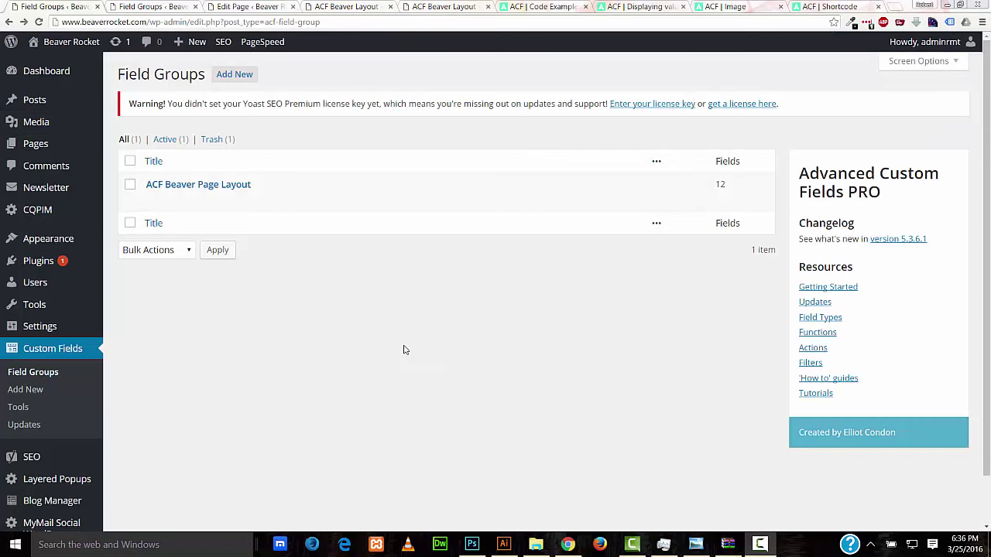
Create a field group named 'Beaver Demo', publish it, and add its first field
{"action": "left_click", "coordinate": [236, 74]}
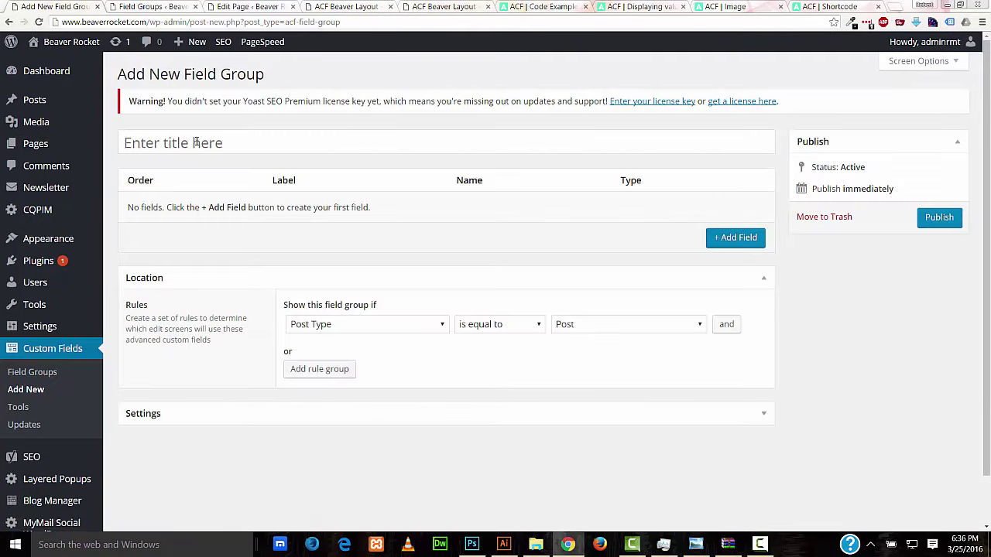
{"action": "left_click", "coordinate": [197, 141]}
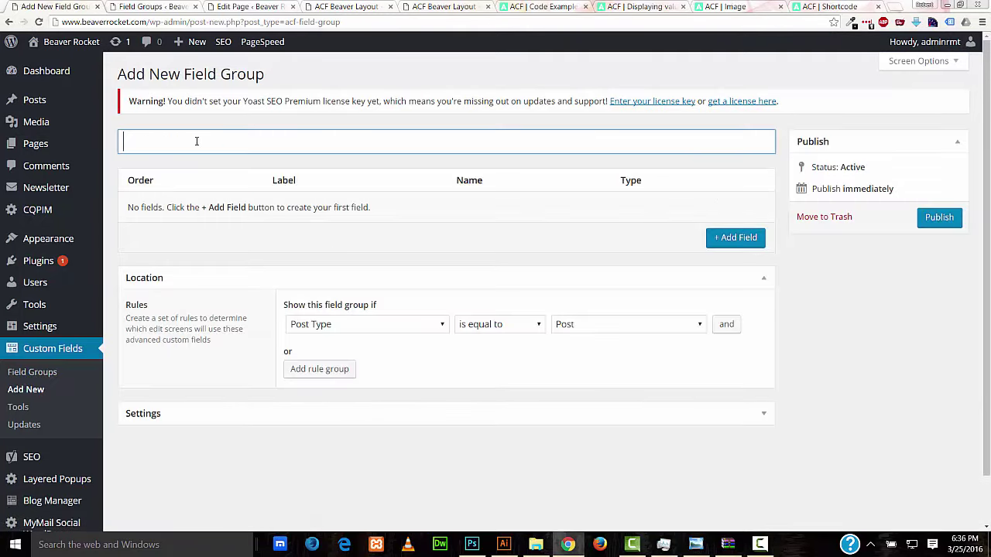
{"action": "type", "text": "Beaver Demo"}
{"action": "left_click", "coordinate": [925, 219]}
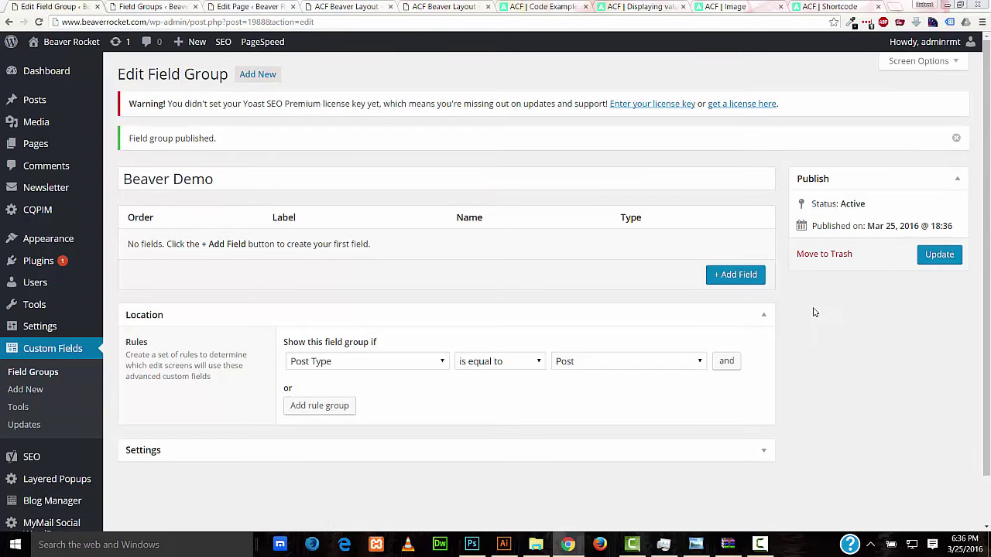
{"action": "left_click", "coordinate": [732, 275]}
Label the first field 'Ttitle' with auto-filled name ttitle and keep its type as Text
{"action": "scroll", "coordinate": [447, 334], "scroll_direction": "down", "scroll_amount": 2}
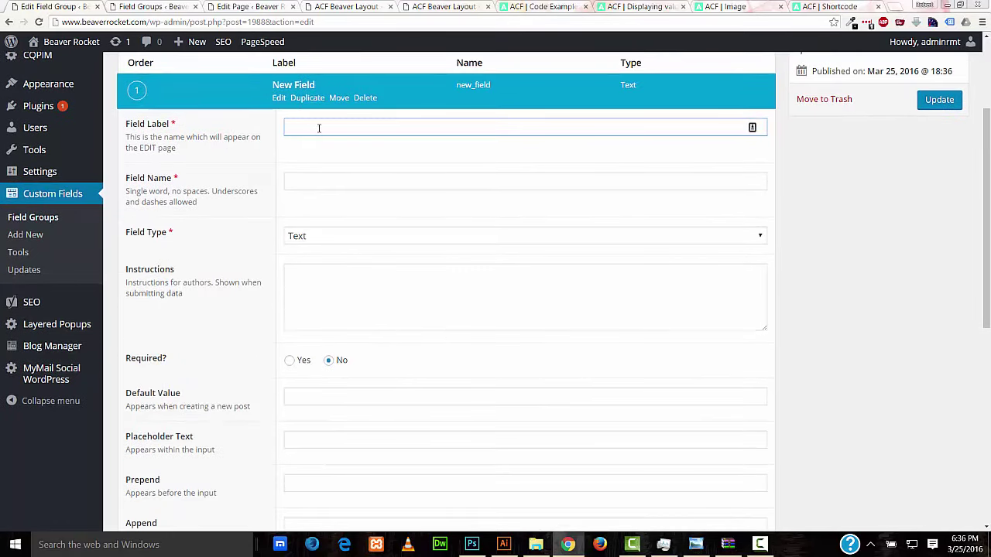
{"action": "type", "text": "Ttitle"}
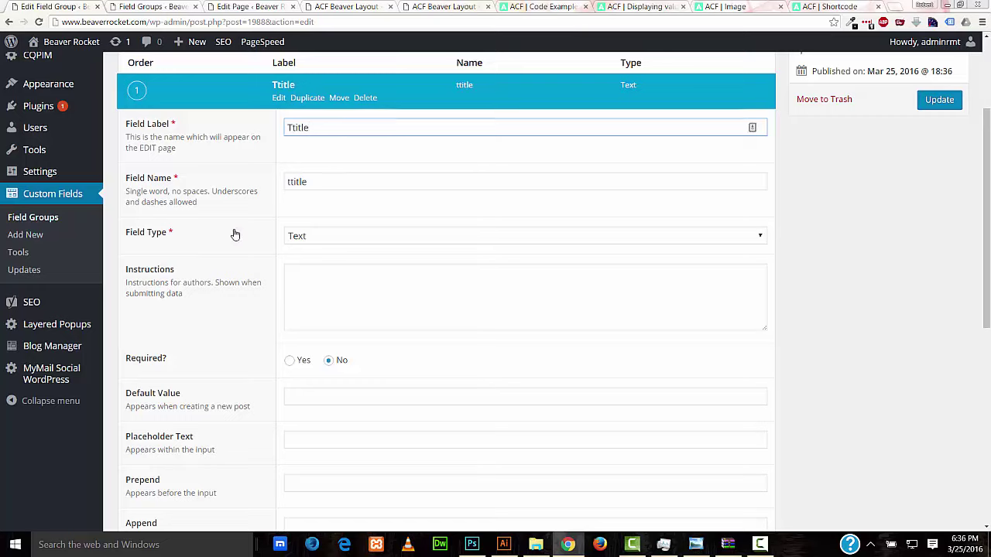
{"action": "left_click", "coordinate": [288, 235]}
{"action": "left_click", "coordinate": [346, 267]}
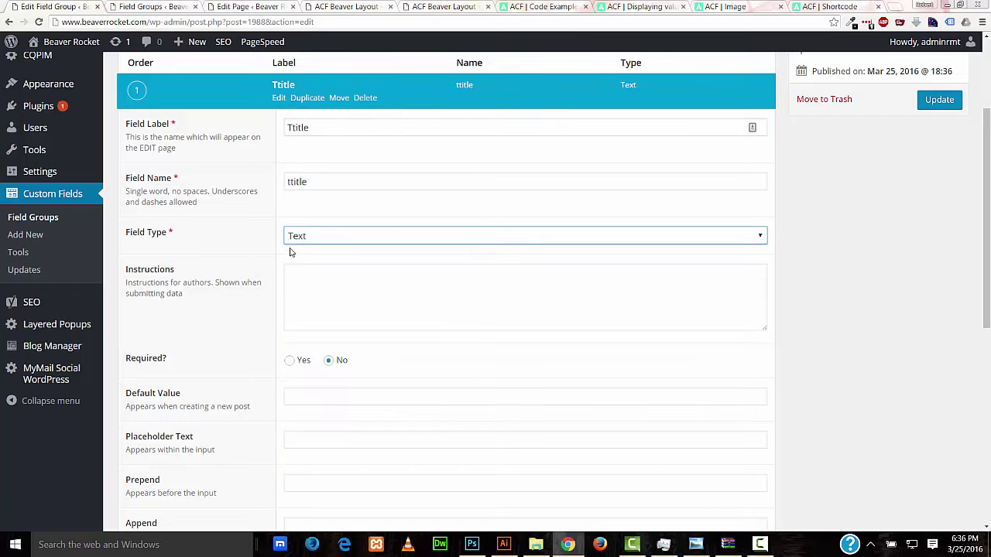
{"action": "scroll", "coordinate": [287, 250], "scroll_direction": "down", "scroll_amount": 2}
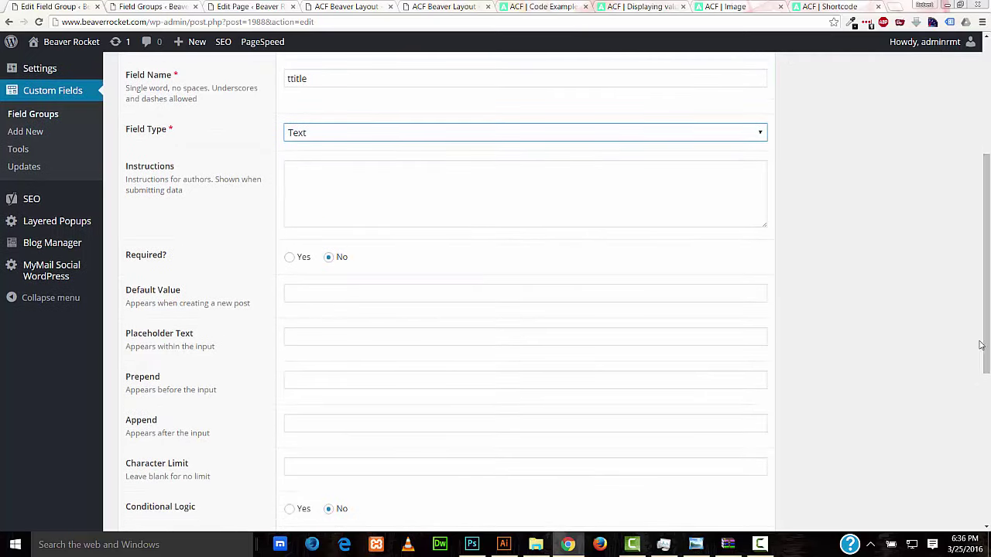
{"action": "left_click_drag", "start_coordinate": [987, 335], "coordinate": [988, 499]}
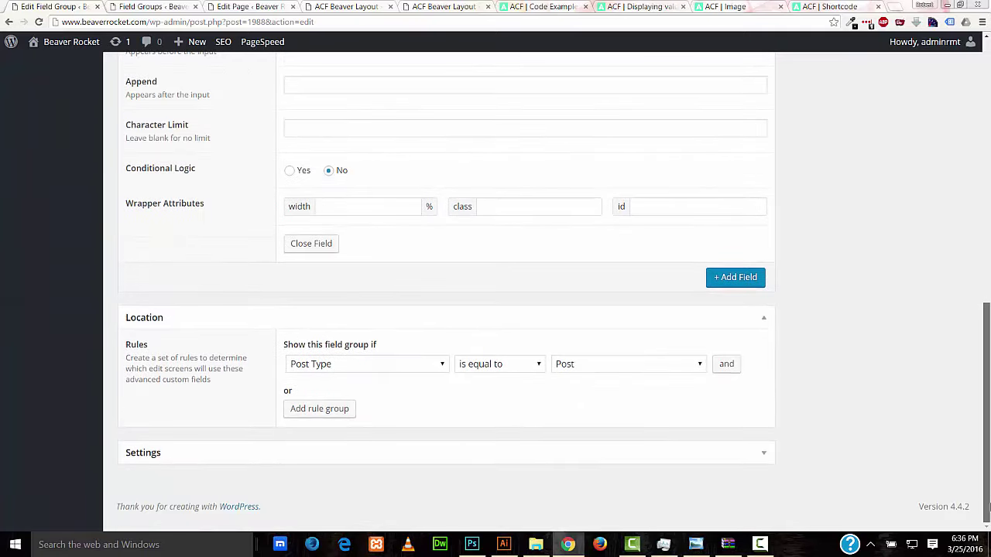
Add a second field labelled 'Image', named image, with field type Image
{"action": "left_click", "coordinate": [736, 277]}
{"action": "scroll", "coordinate": [467, 257], "scroll_direction": "down", "scroll_amount": 3}
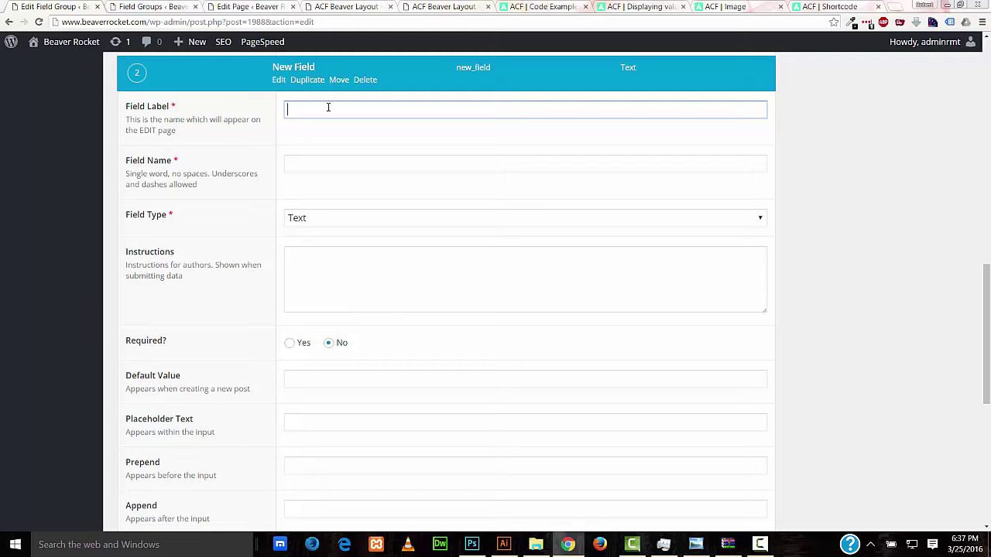
{"action": "key", "text": "shift"}
{"action": "type", "text": "Image"}
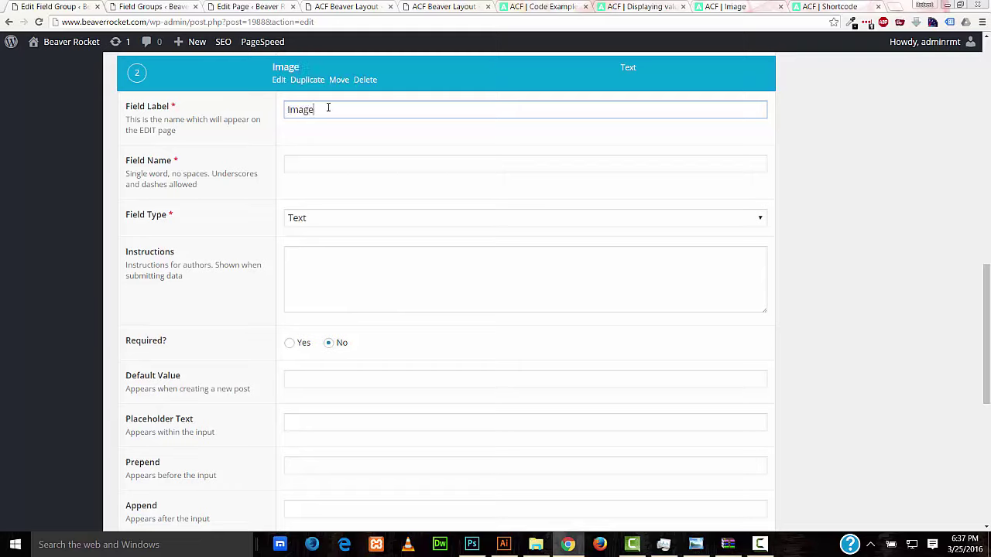
{"action": "left_click", "coordinate": [351, 167]}
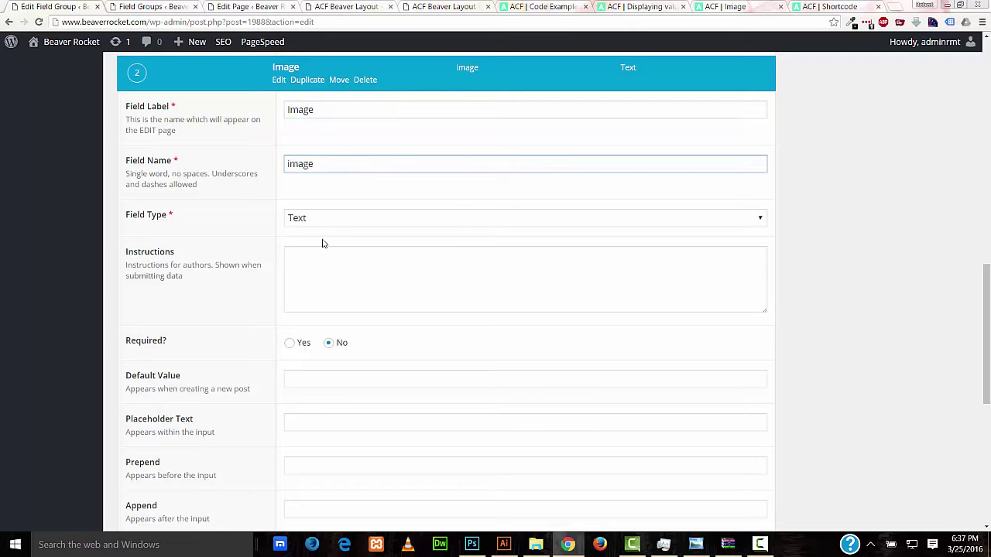
{"action": "left_click", "coordinate": [344, 225]}
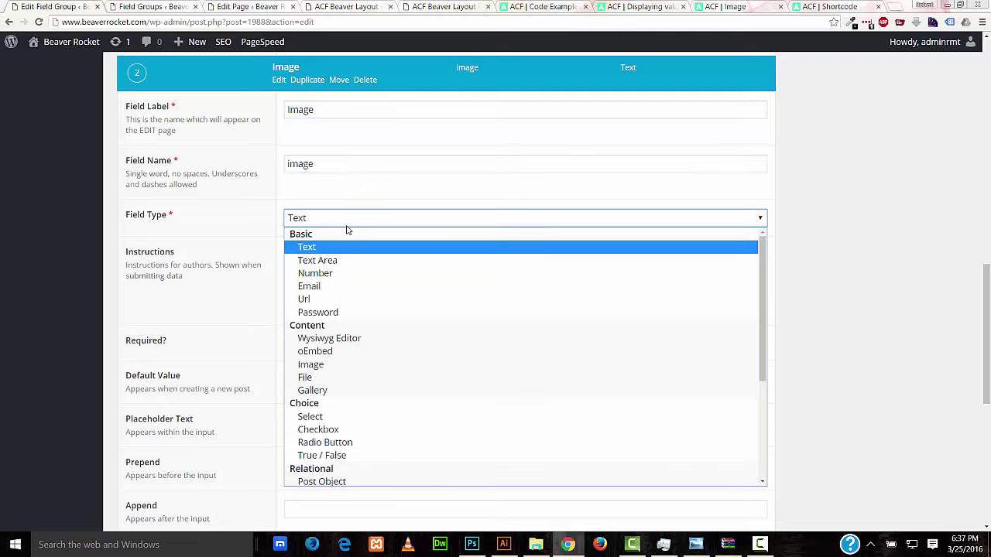
{"action": "left_click", "coordinate": [360, 369]}
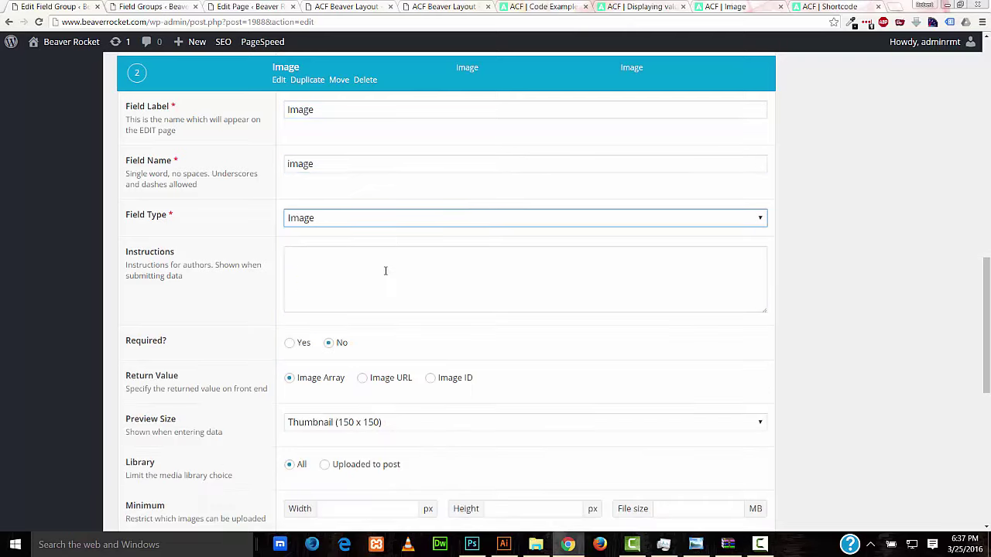
Set the Image field to return an Image Array with a Thumbnail preview size
{"action": "scroll", "coordinate": [385, 272], "scroll_direction": "down", "scroll_amount": 3}
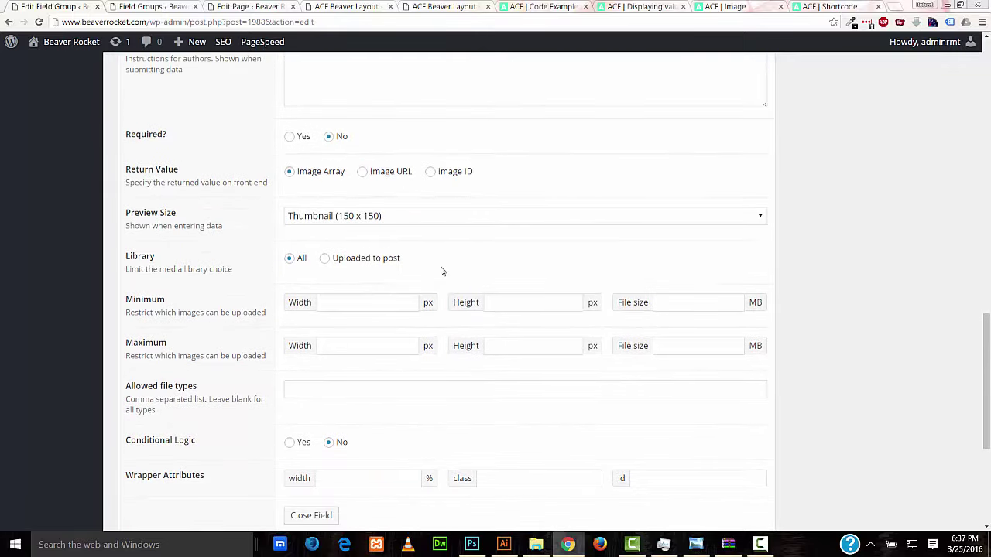
{"action": "scroll", "coordinate": [987, 333], "scroll_direction": "down", "scroll_amount": 1}
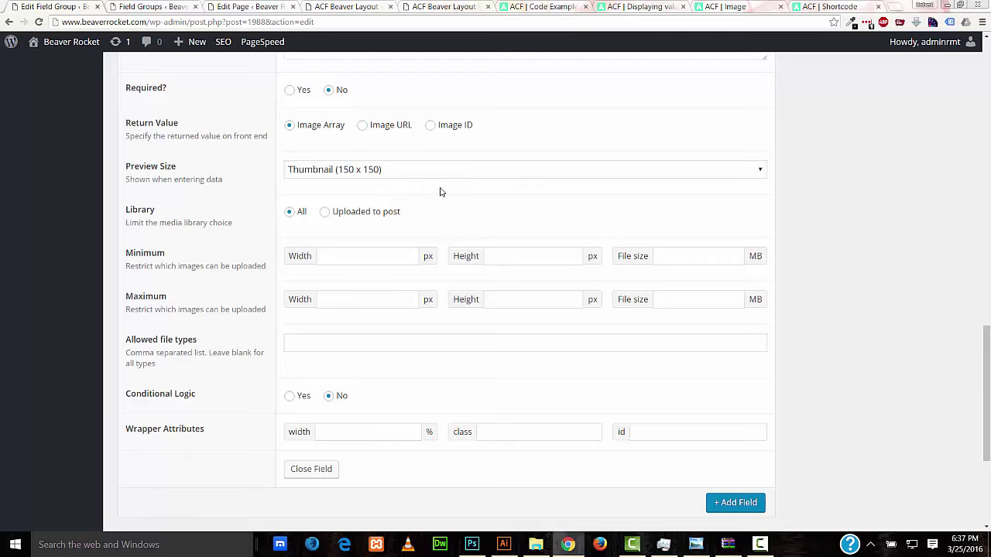
{"action": "scroll", "coordinate": [431, 254], "scroll_direction": "up", "scroll_amount": 1}
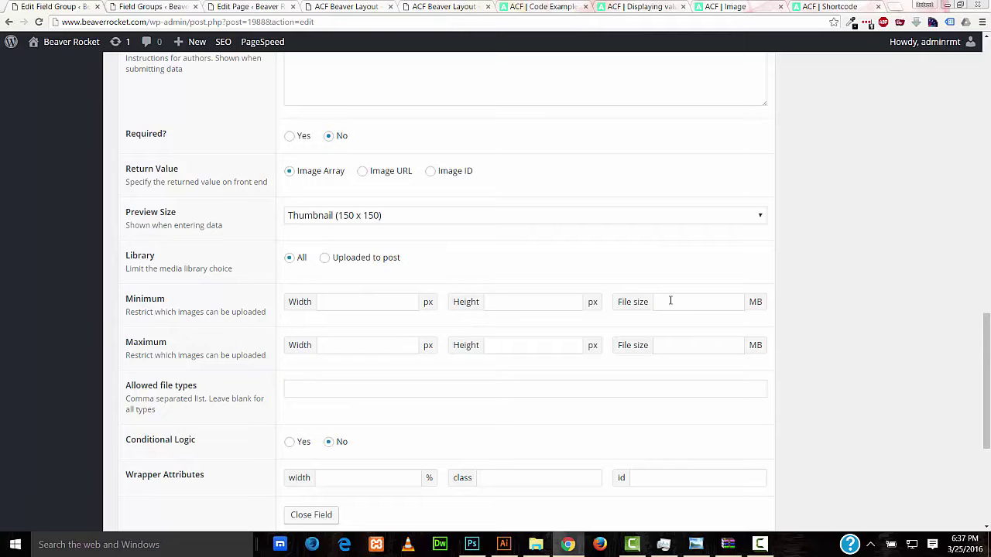
{"action": "scroll", "coordinate": [296, 337], "scroll_direction": "down", "scroll_amount": 1}
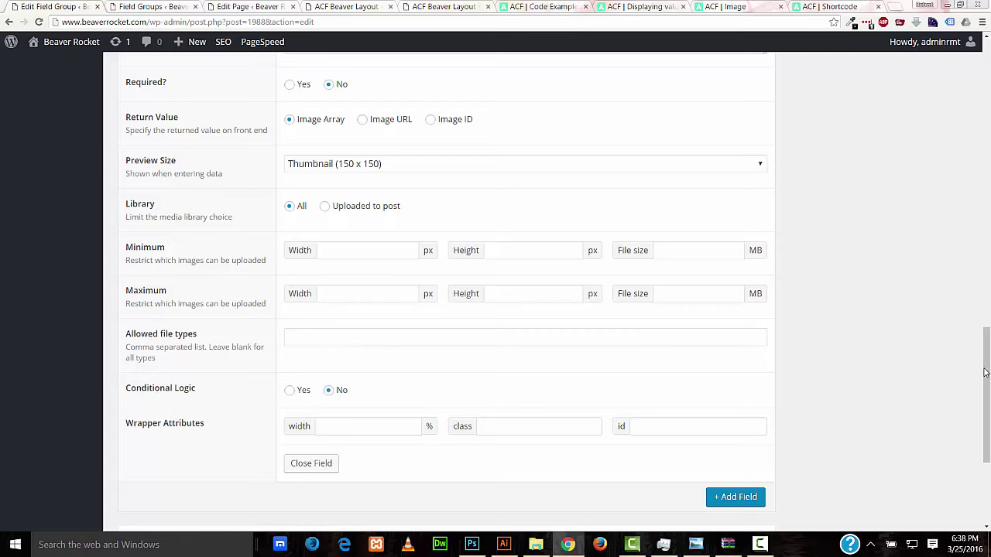
{"action": "left_click_drag", "start_coordinate": [986, 374], "coordinate": [984, 335]}
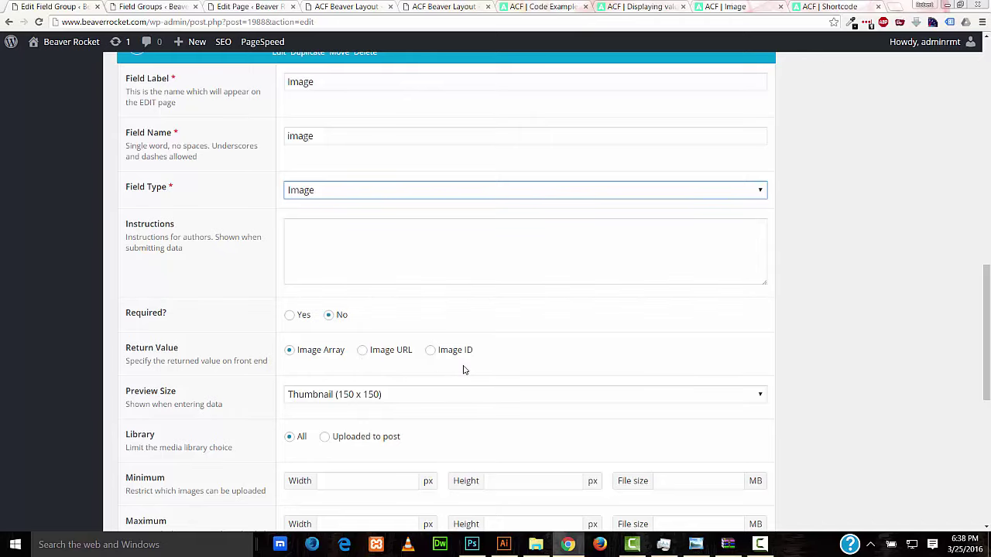
{"action": "scroll", "coordinate": [463, 370], "scroll_direction": "down", "scroll_amount": 6}
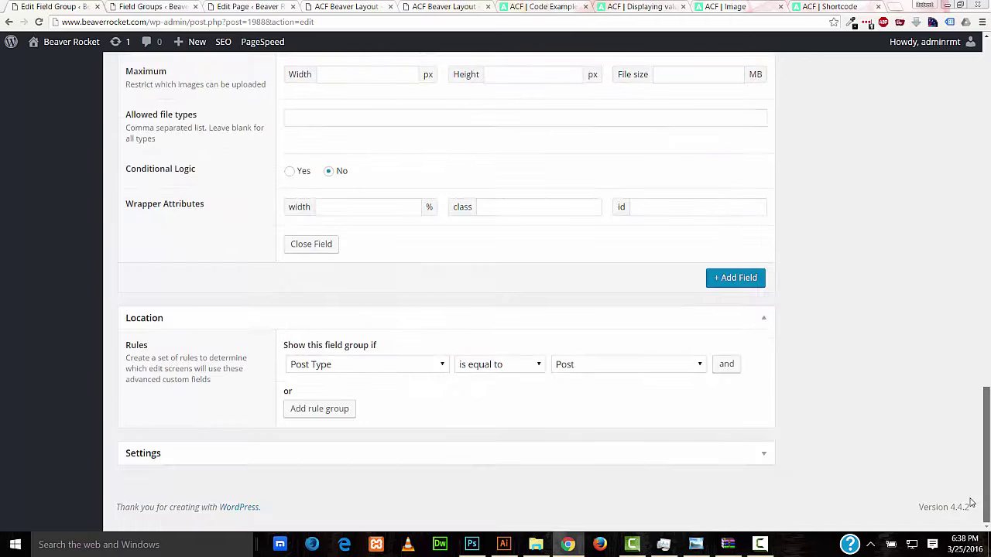
Add a third field labelled 'Text' with field type Wysiwyg Editor
{"action": "left_click", "coordinate": [729, 280]}
{"action": "type", "text": "Text"}
{"action": "left_click_drag", "start_coordinate": [987, 334], "coordinate": [985, 360]}
{"action": "left_click", "coordinate": [484, 279]}
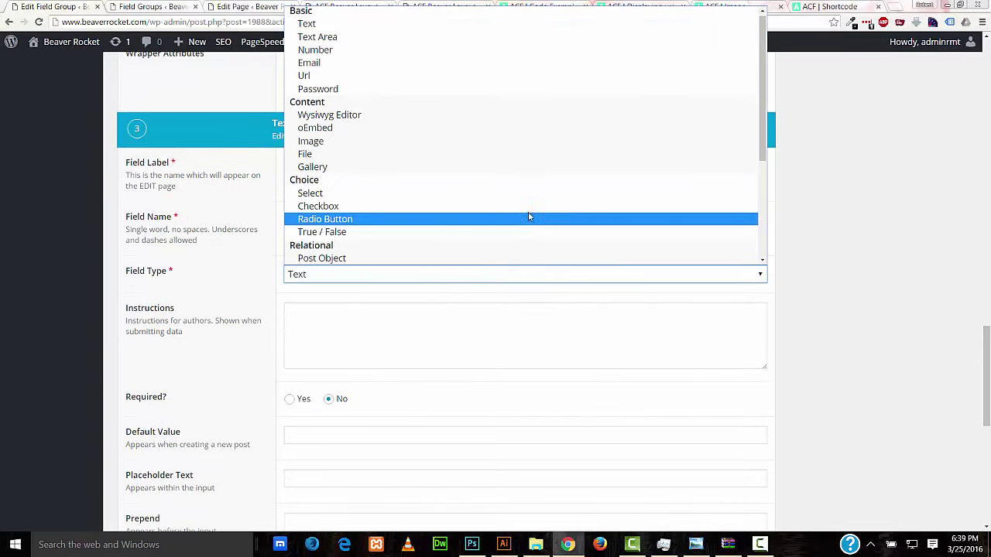
{"action": "key", "text": "Escape"}
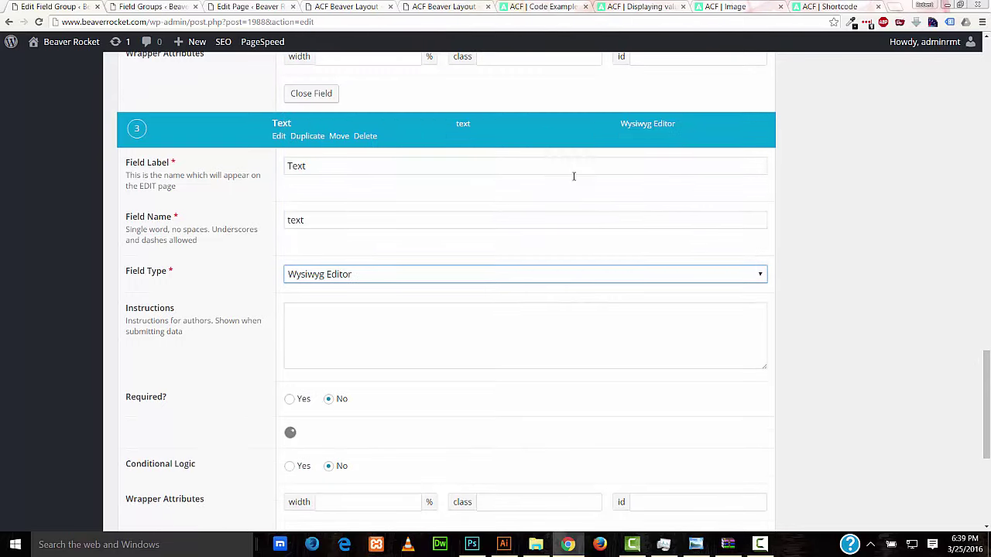
{"action": "left_click_drag", "start_coordinate": [982, 348], "coordinate": [974, 407]}
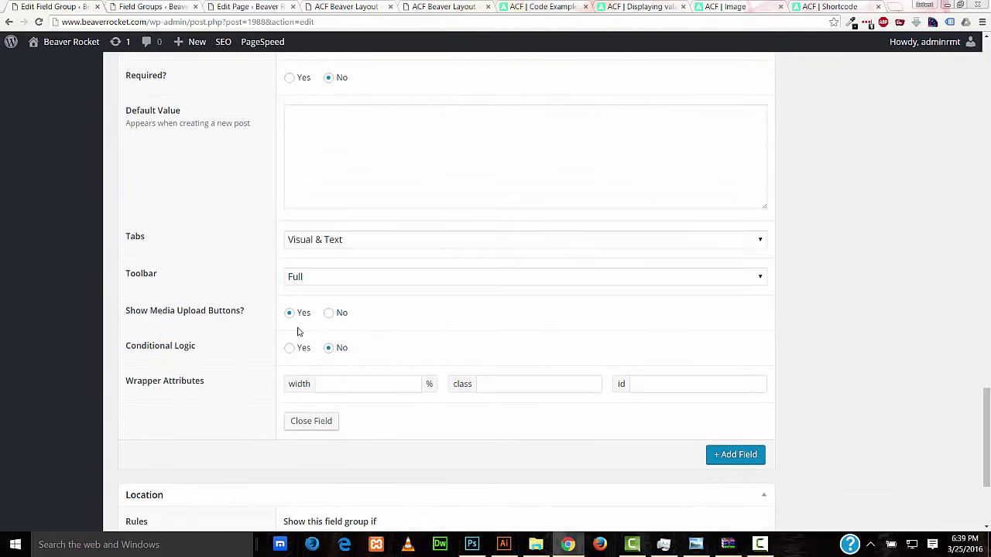
Set Show Media Upload Buttons to No for Text and update the field group
{"action": "left_click", "coordinate": [329, 313]}
{"action": "scroll", "coordinate": [362, 342], "scroll_direction": "down", "scroll_amount": 3}
{"action": "left_click_drag", "start_coordinate": [985, 472], "coordinate": [987, 87]}
{"action": "left_click", "coordinate": [933, 166]}
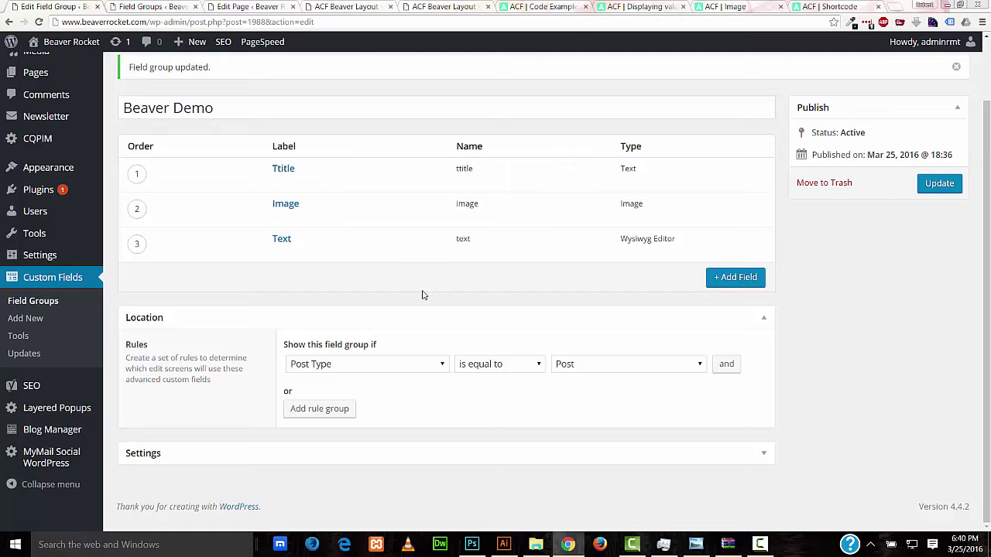
Set the location rule to Page is equal to Beaver PHP and update the group
{"action": "left_click", "coordinate": [400, 367]}
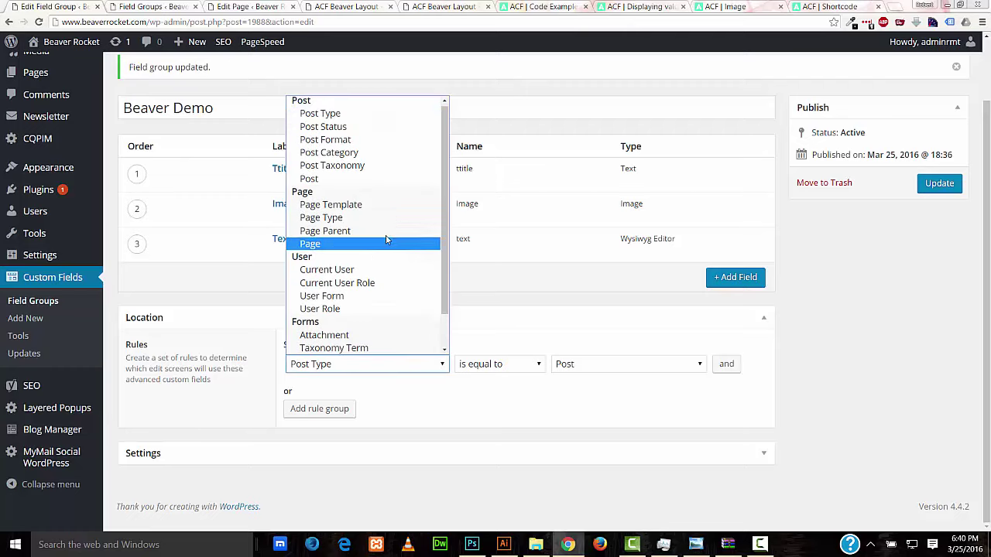
{"action": "key", "text": "Escape"}
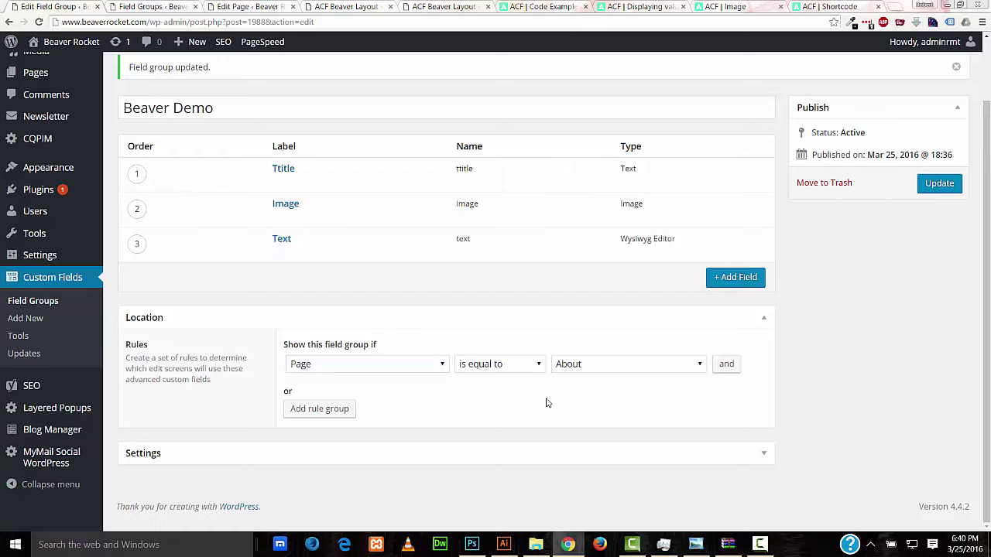
{"action": "left_click", "coordinate": [593, 372]}
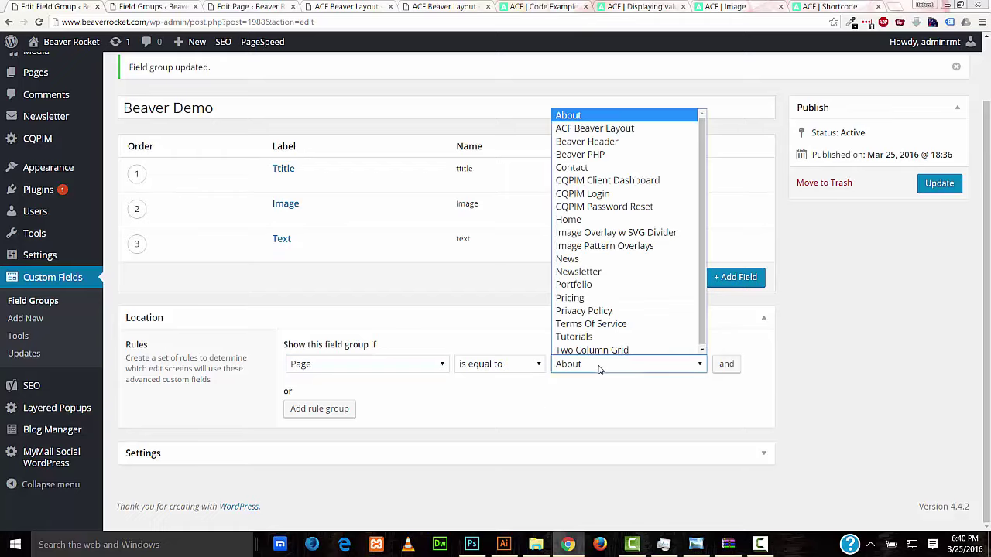
{"action": "left_click", "coordinate": [582, 154]}
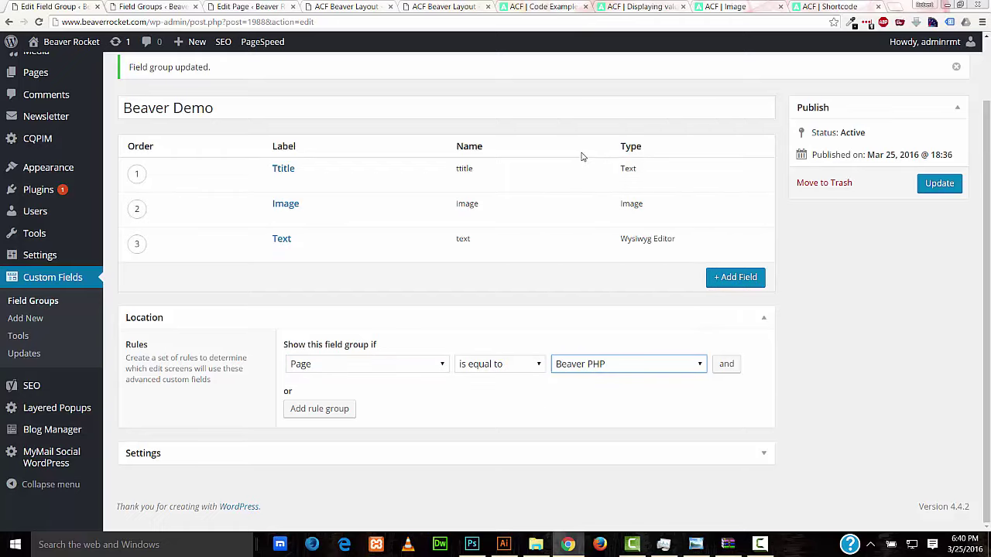
{"action": "left_click", "coordinate": [935, 184]}
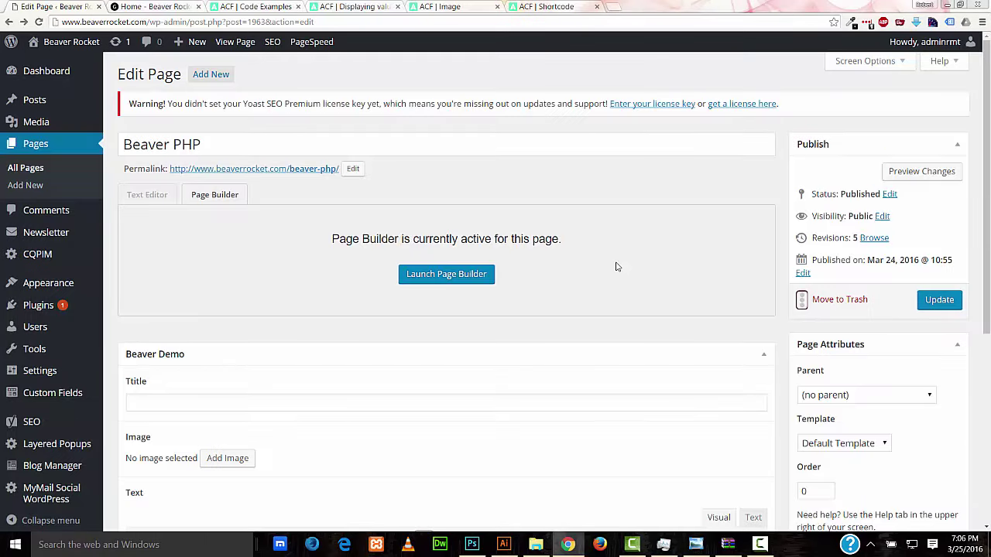
Enter 'Beaver Rocks With ACF!' in the Ttitle field and start adding an image
{"action": "left_click_drag", "start_coordinate": [214, 144], "coordinate": [122, 145]}
{"action": "left_click", "coordinate": [248, 269]}
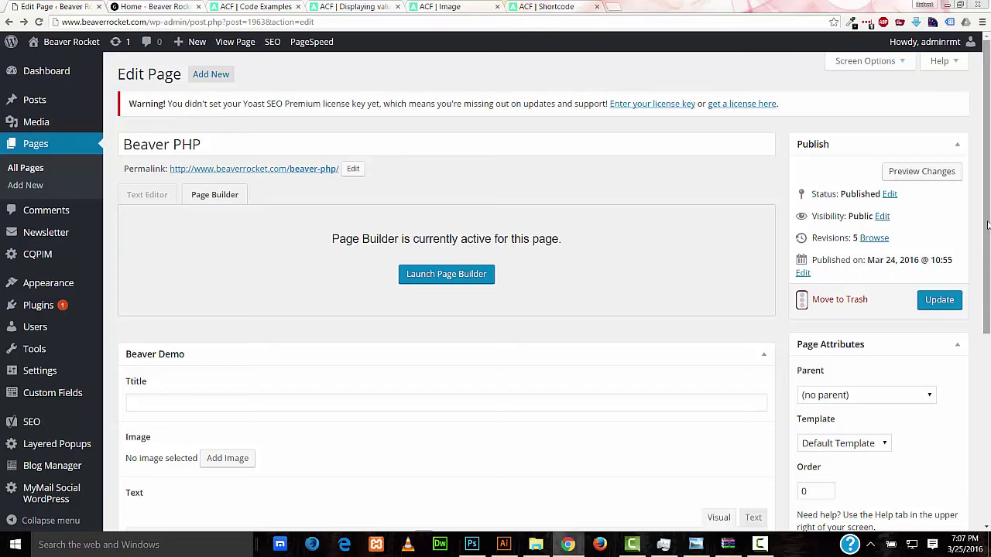
{"action": "left_click_drag", "start_coordinate": [988, 230], "coordinate": [988, 388]}
{"action": "left_click", "coordinate": [156, 138]}
{"action": "left_click", "coordinate": [272, 354]}
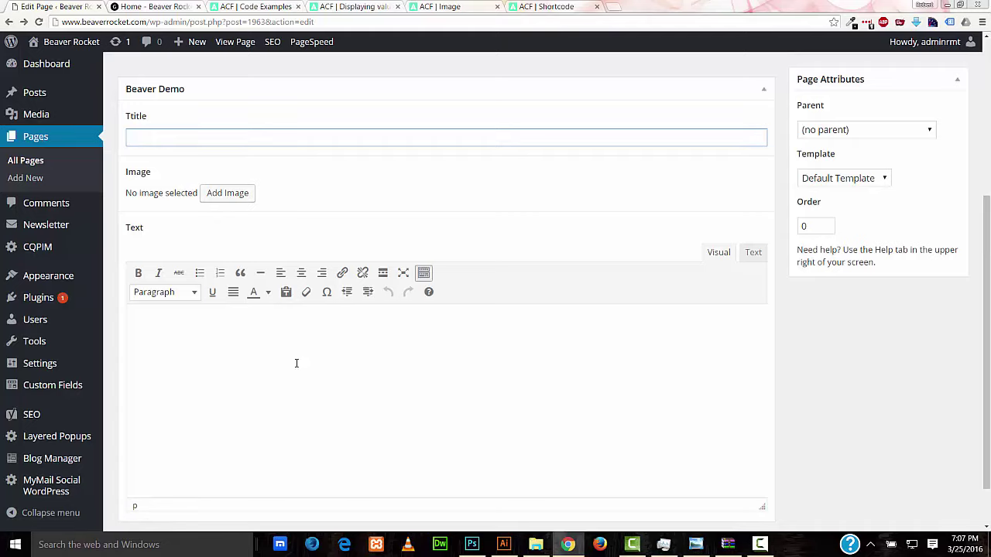
{"action": "left_click", "coordinate": [188, 140]}
{"action": "type", "text": "WithACF"}
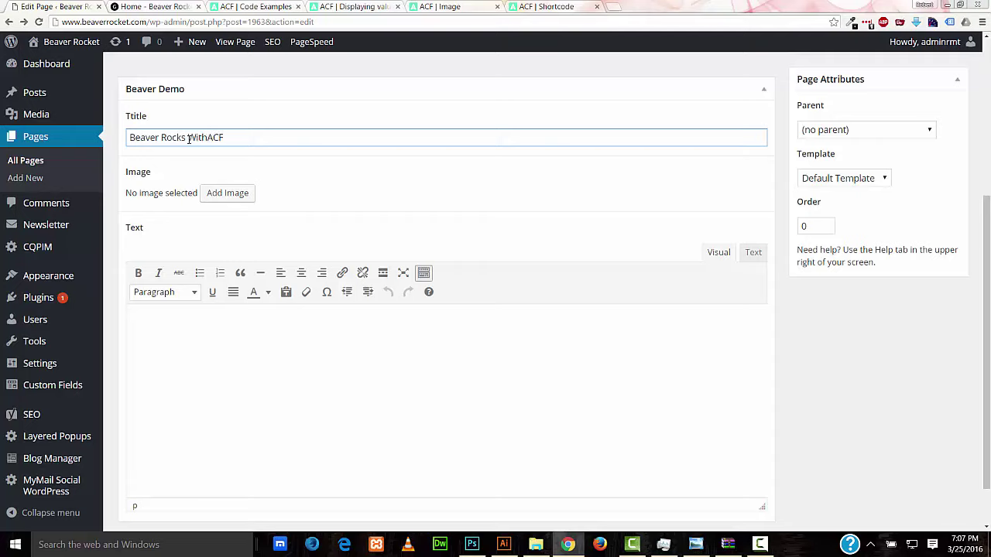
{"action": "type", "text": "!"}
{"action": "left_click", "coordinate": [325, 177]}
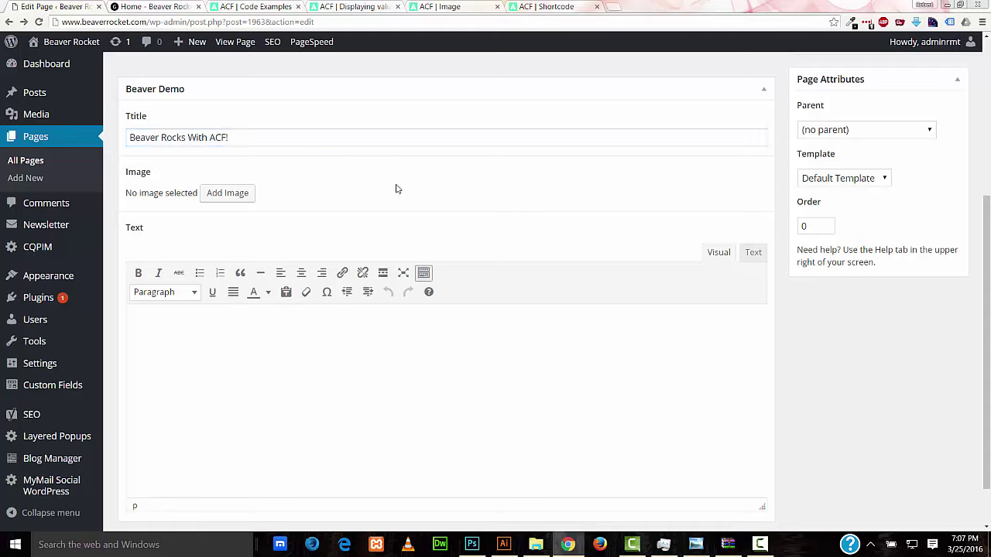
{"action": "left_click", "coordinate": [233, 197]}
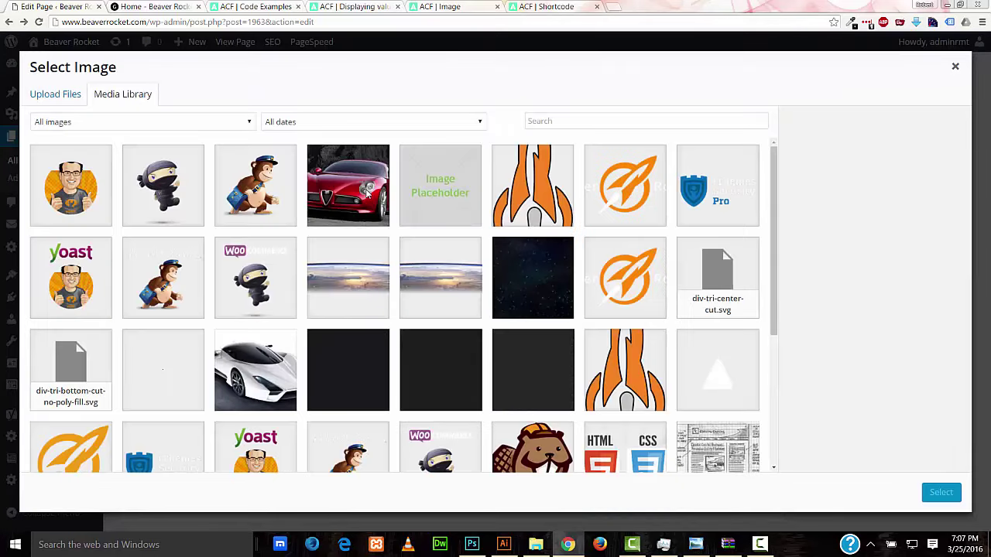
Select the white sports car photo (alt text Sports Car) from the Media Library
{"action": "left_click", "coordinate": [265, 357]}
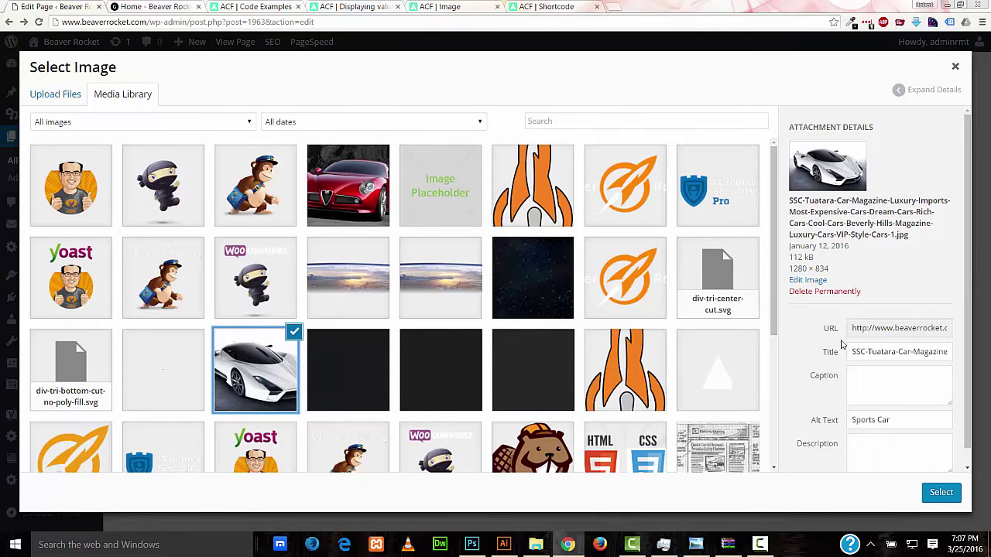
{"action": "scroll", "coordinate": [968, 310], "scroll_direction": "down", "scroll_amount": 1}
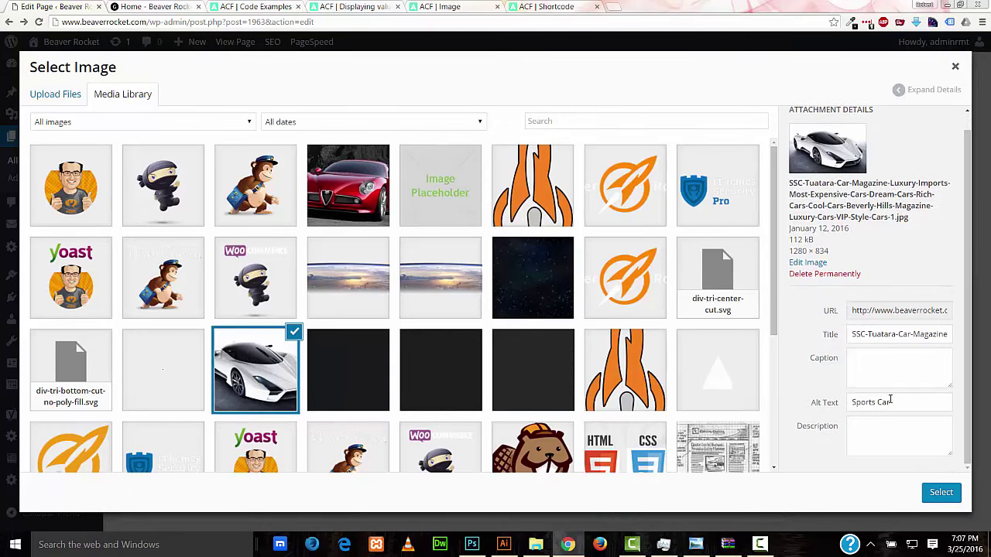
{"action": "left_click", "coordinate": [852, 422]}
{"action": "left_click_drag", "start_coordinate": [851, 403], "coordinate": [906, 399]}
{"action": "left_click", "coordinate": [940, 492]}
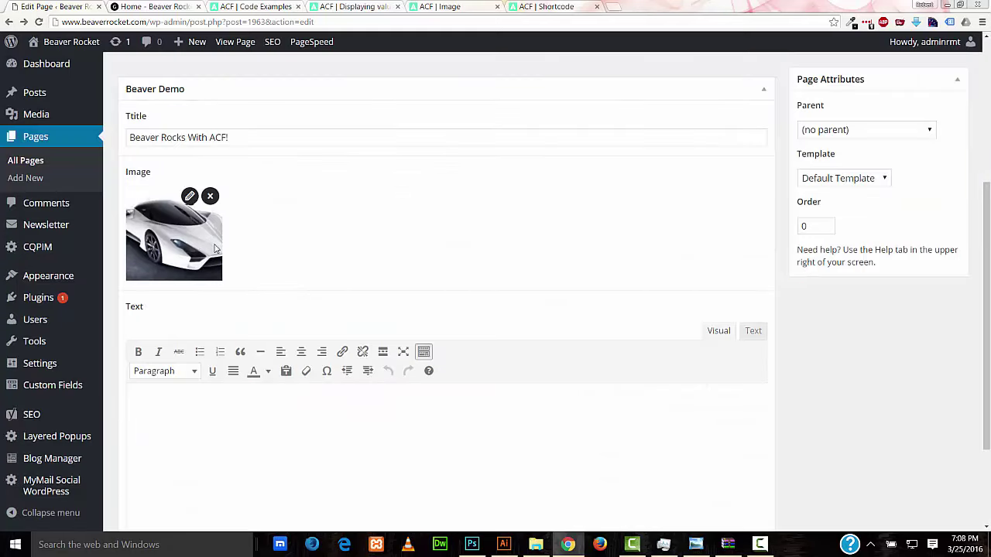
Paste two lorem ipsum paragraphs into Text, update the page, and launch the page builder
{"action": "scroll", "coordinate": [465, 241], "scroll_direction": "down", "scroll_amount": 2}
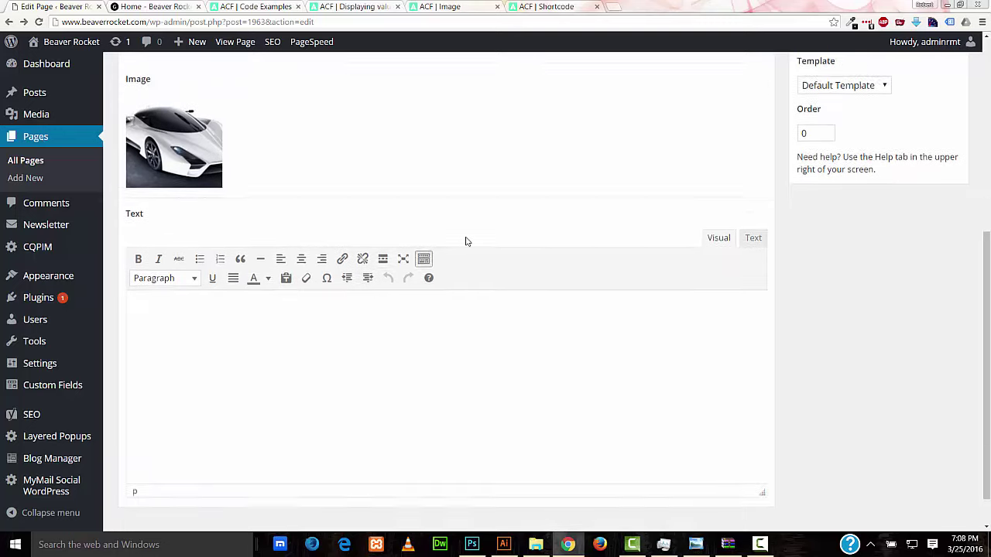
{"action": "right_click", "coordinate": [244, 328]}
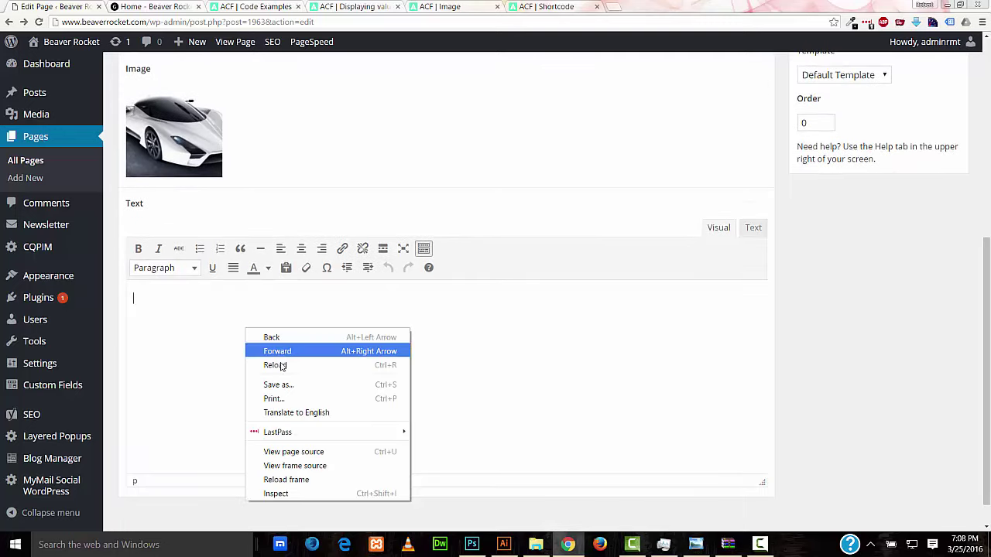
{"action": "left_click", "coordinate": [183, 314]}
{"action": "type", "text": "Lorem ipsum dolor sit amet, consectetur adipiscing elit. Vestibulum nec ipsum pellentesque, efficitur ipsum nec, maximus nibh. Suspendisse porttitor mollis velit porttitor faucibus. Vivamus malesuada, odio vitae venenatis tincidunt, arcu velit efficitur eros, eget efficitur est eros nec nibh. Morbi faucibus porta venenatis. Suspendisse tortor ipsum, molestie et enim at, aliquet aliquam nisi. Curabitur facilisis nec sem id elementum. Morbi vehicula justo ut lacus semper, et ullamcorper dolor venenatis. Nullam vel turpis ex. Fusce ultrices suscipit nibh, vel malesuada lorem sagittis sed. Nam at egestas eros. Sed porta semper ligula, et consectetur diam commodo dictum. Nulla facilisi. Nullam egestas posuere dapibus"}
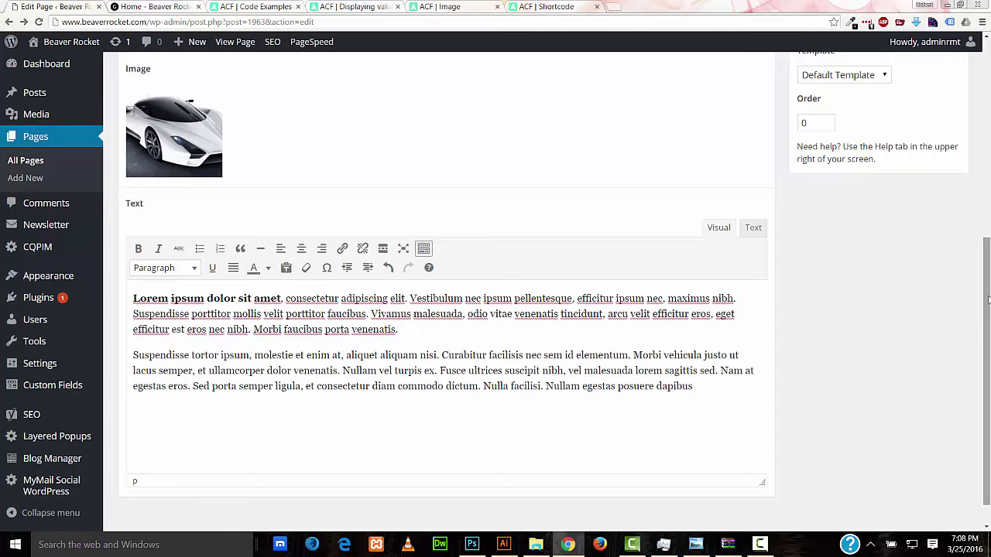
{"action": "left_click_drag", "start_coordinate": [987, 311], "coordinate": [990, 114]}
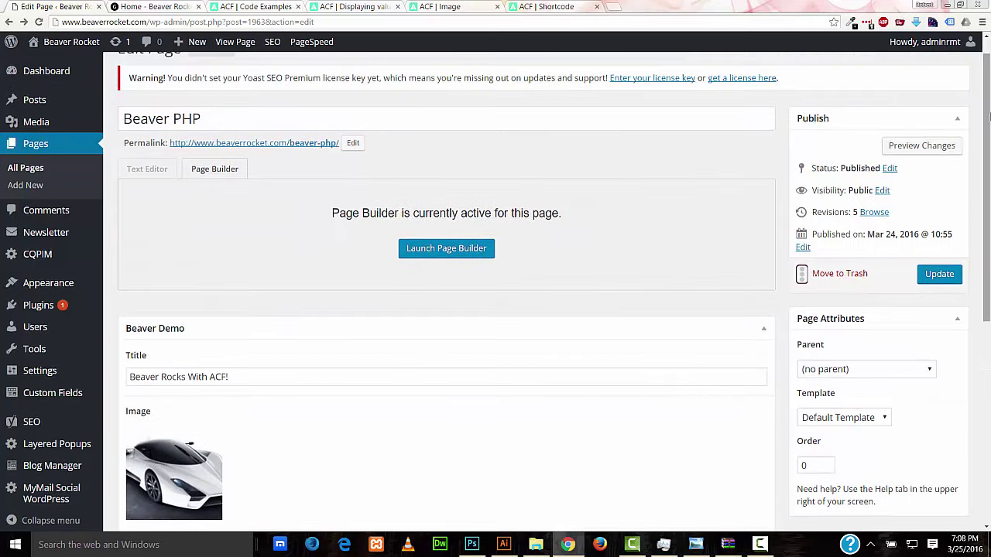
{"action": "left_click", "coordinate": [939, 275]}
{"action": "mouse_move", "coordinate": [987, 269]}
{"action": "left_mouse_down"}
{"action": "mouse_move", "coordinate": [988, 326]}
{"action": "mouse_move", "coordinate": [989, 275]}
{"action": "left_mouse_up"}
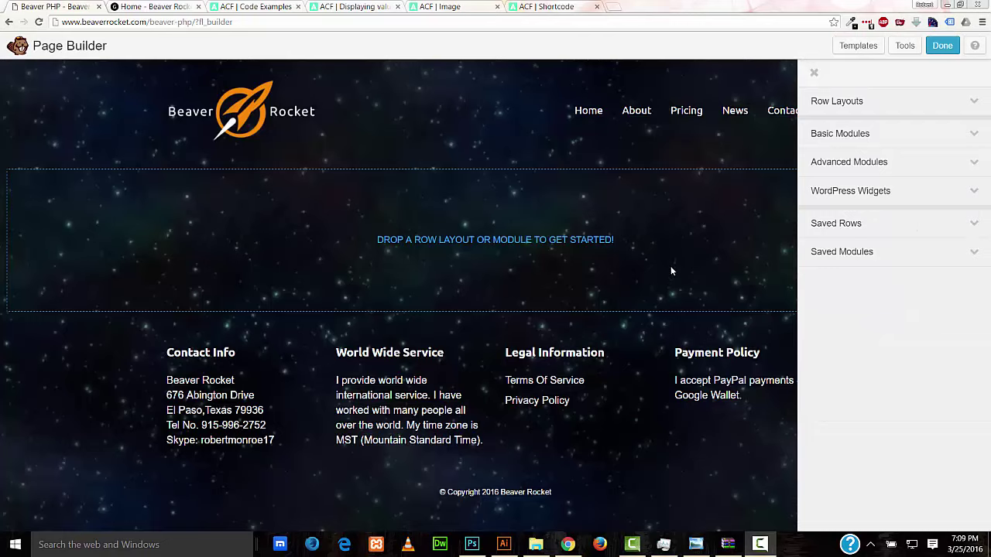
Drop a Heading module from Basic Modules onto the Beaver PHP page
{"action": "left_click", "coordinate": [839, 133]}
{"action": "left_click_drag", "start_coordinate": [832, 247], "coordinate": [559, 254]}
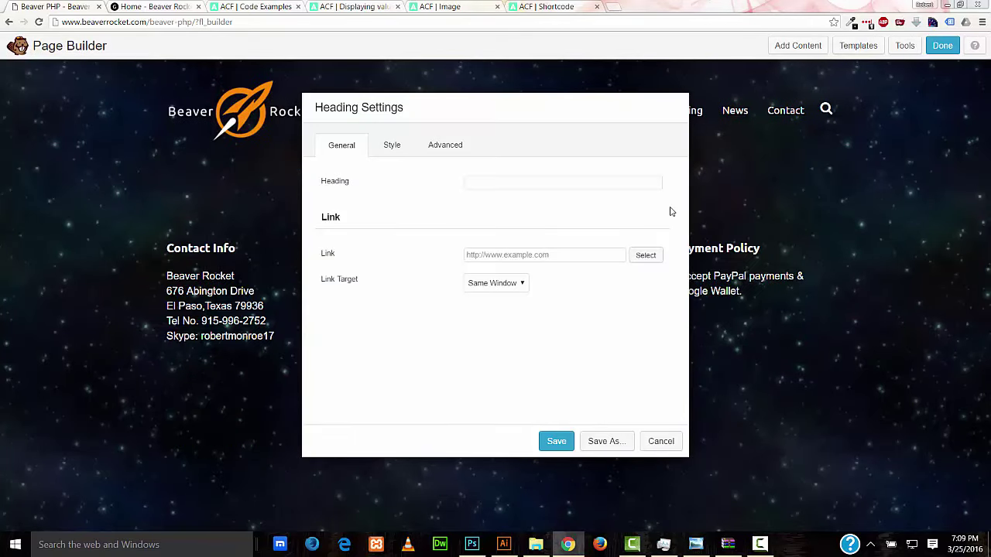
{"action": "left_click_drag", "start_coordinate": [486, 119], "coordinate": [549, 238]}
{"action": "left_click", "coordinate": [550, 299]}
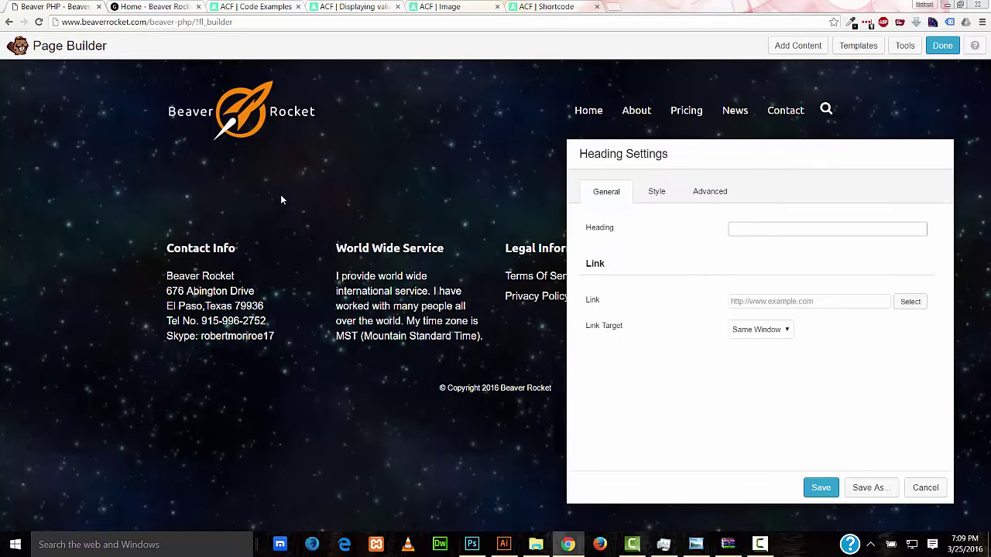
{"action": "key", "text": "ctrl+3"}
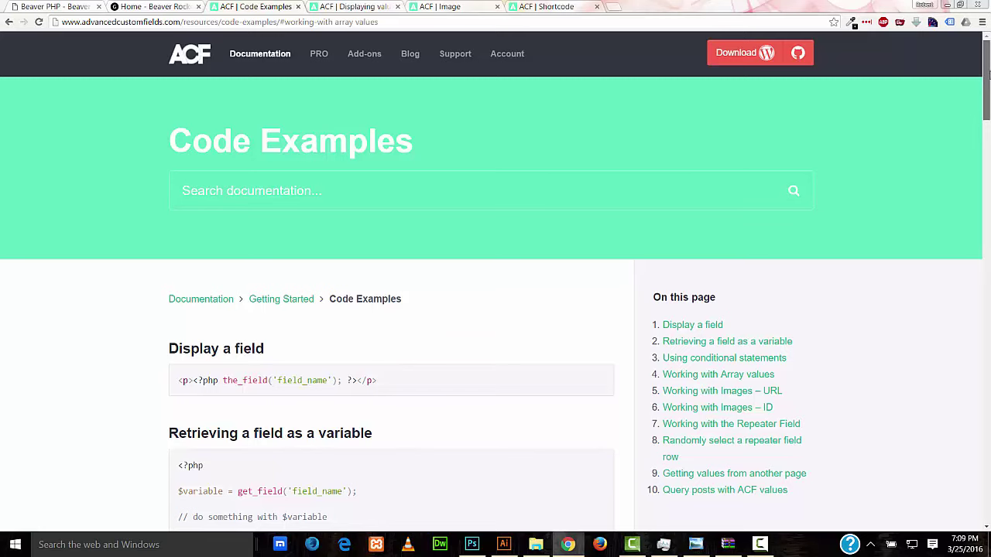
Read the ACF Shortcode and image display examples in the documentation
{"action": "scroll", "coordinate": [989, 73], "scroll_direction": "down", "scroll_amount": 2}
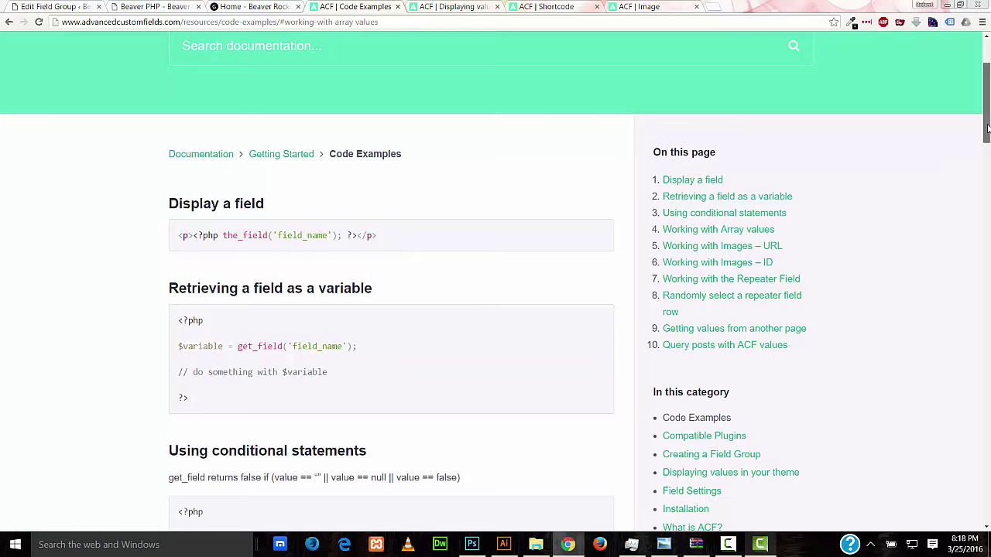
{"action": "left_click_drag", "start_coordinate": [980, 127], "coordinate": [980, 127]}
{"action": "left_click", "coordinate": [440, 12]}
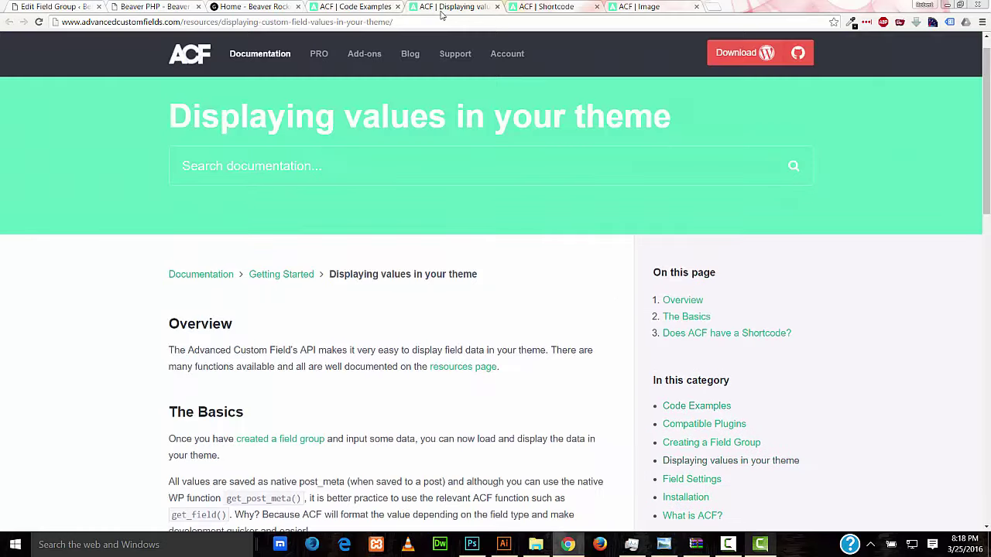
{"action": "key", "text": "ctrl+Tab"}
{"action": "left_click_drag", "start_coordinate": [193, 388], "coordinate": [374, 386]}
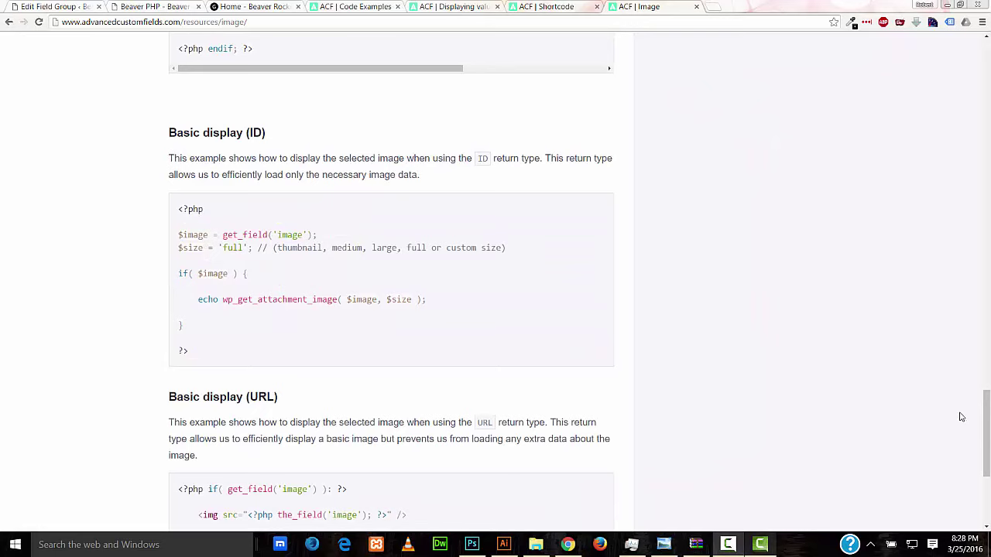
{"action": "left_click_drag", "start_coordinate": [175, 209], "coordinate": [222, 348]}
{"action": "left_click", "coordinate": [232, 352]}
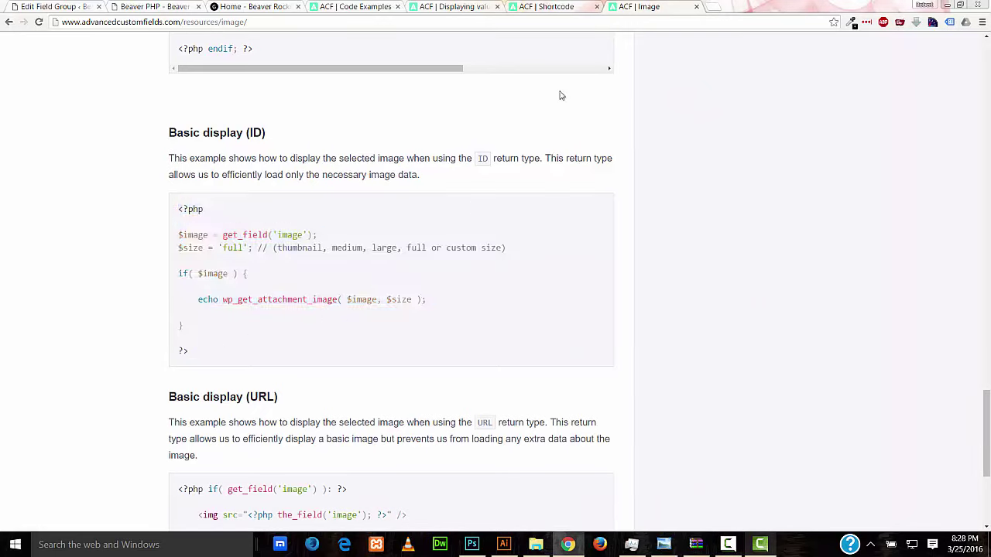
Copy the basic [acf field="{$field_name}"] shortcode from the Displaying values page
{"action": "left_click", "coordinate": [548, 9]}
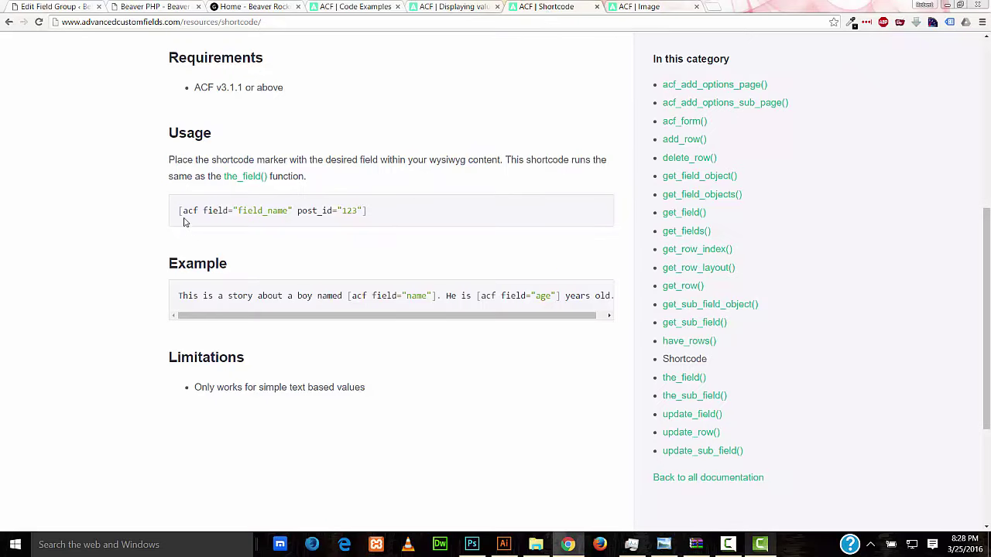
{"action": "left_click_drag", "start_coordinate": [177, 211], "coordinate": [401, 216]}
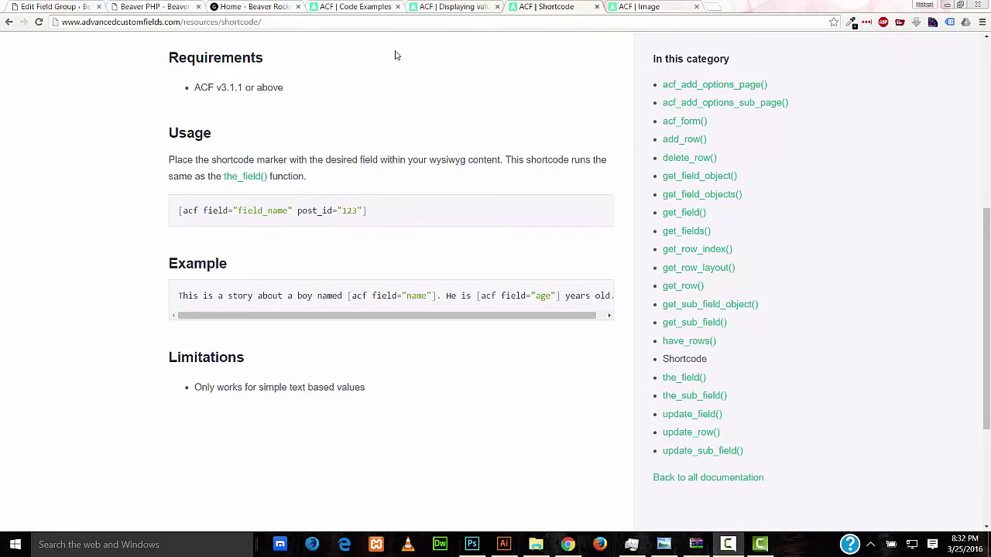
{"action": "left_click", "coordinate": [456, 8]}
{"action": "left_click_drag", "start_coordinate": [985, 318], "coordinate": [988, 380]}
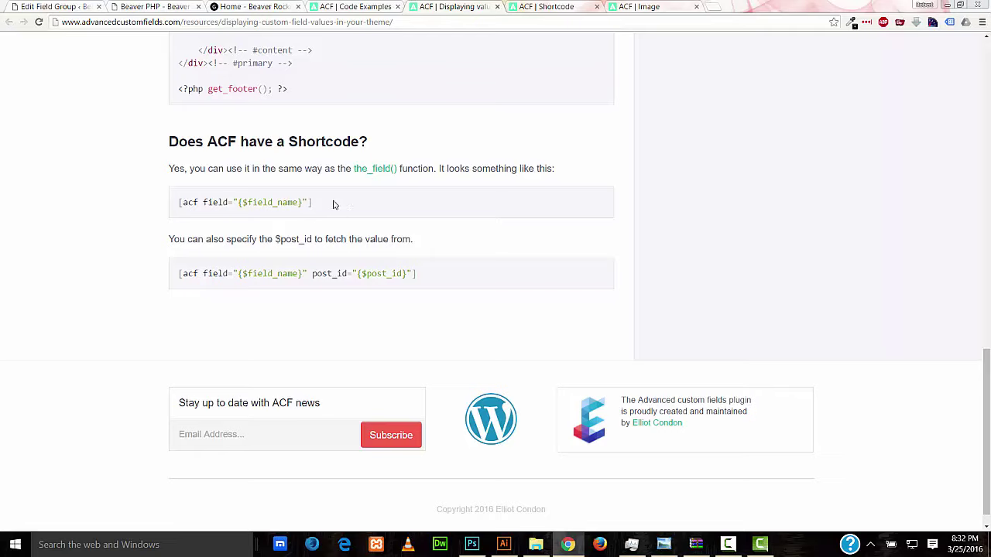
{"action": "left_click_drag", "start_coordinate": [334, 205], "coordinate": [182, 199]}
{"action": "right_click", "coordinate": [187, 205]}
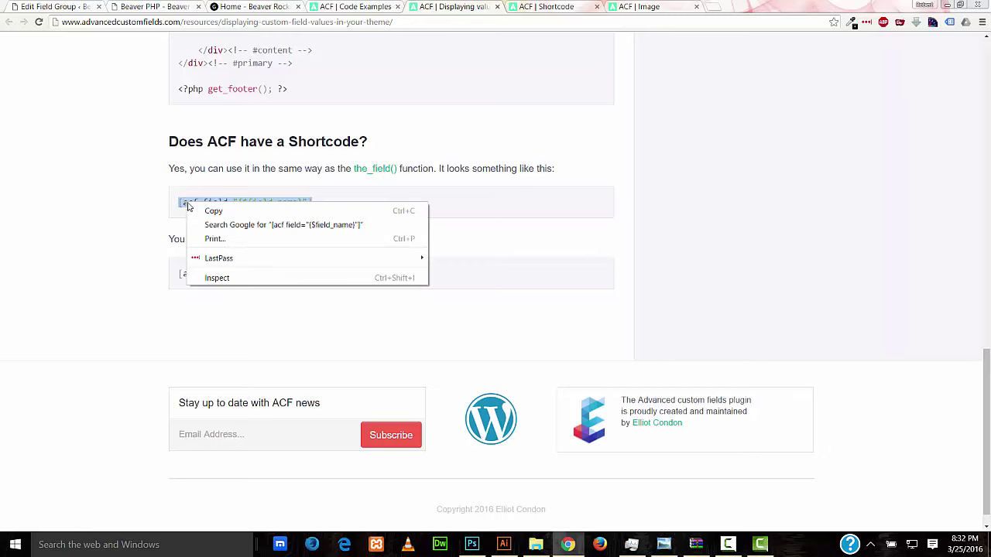
{"action": "left_click", "coordinate": [210, 210]}
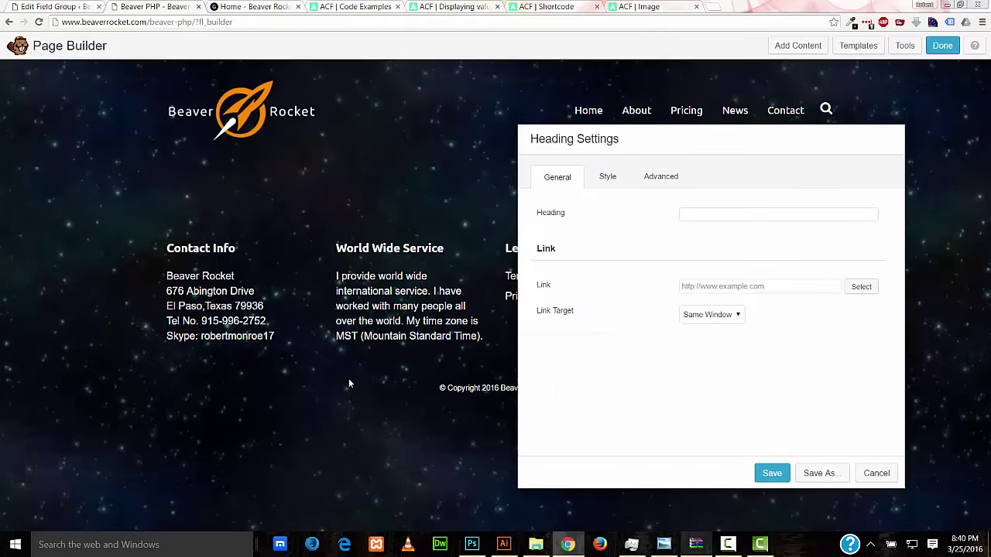
Paste the ACF shortcode into the Heading field
{"action": "right_click", "coordinate": [696, 216]}
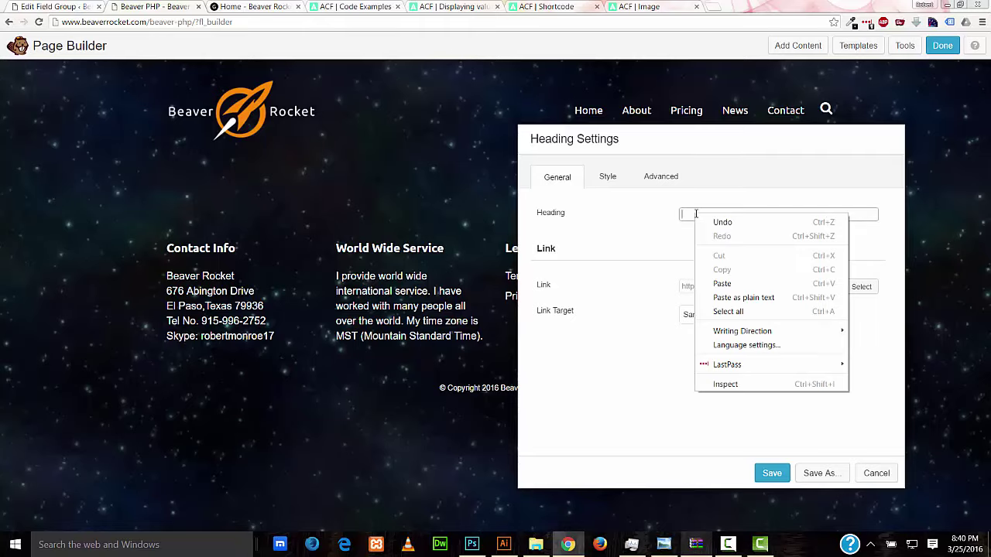
{"action": "left_click", "coordinate": [723, 284]}
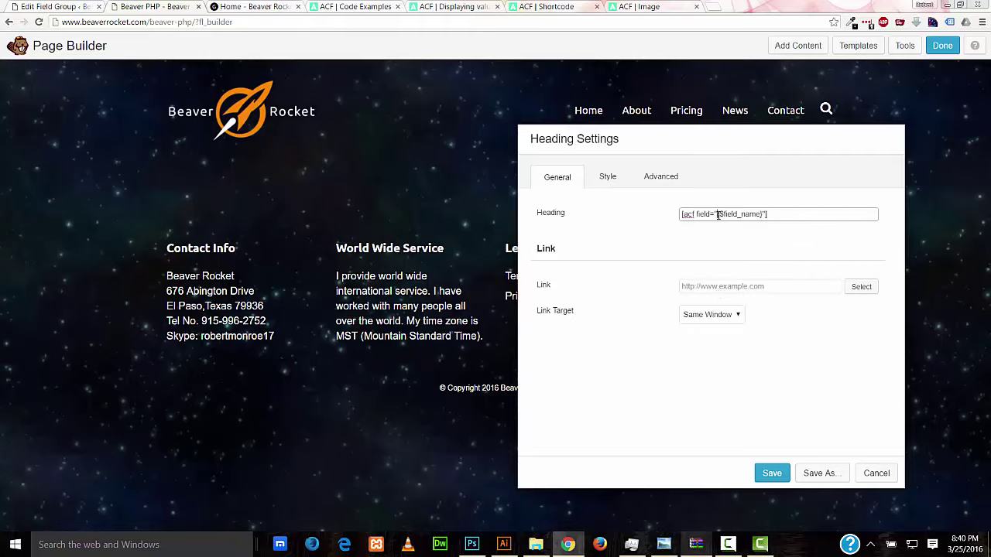
{"action": "left_click_drag", "start_coordinate": [719, 215], "coordinate": [765, 215]}
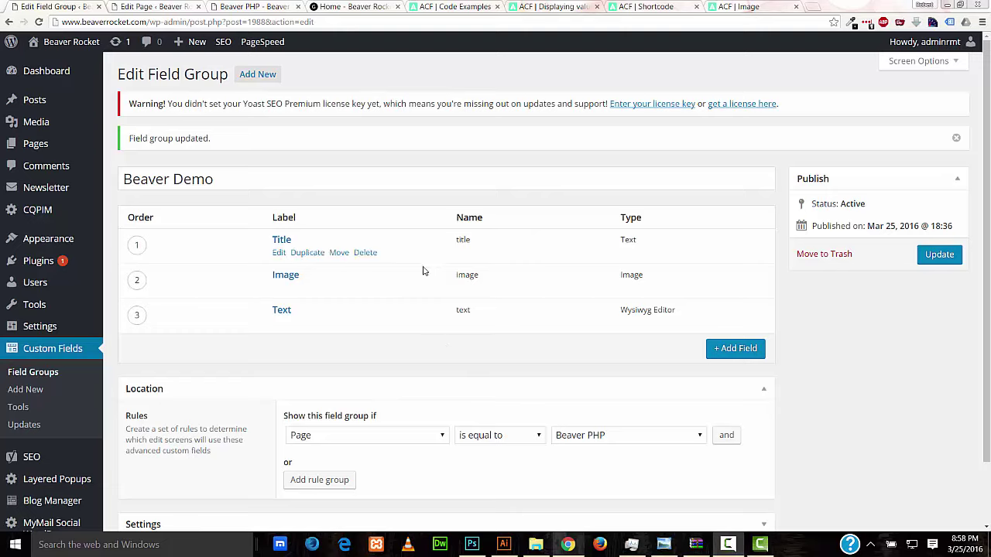
Replace the placeholder with 'title' to make [acf field="title"] and save the Heading
{"action": "left_click_drag", "start_coordinate": [457, 240], "coordinate": [472, 240]}
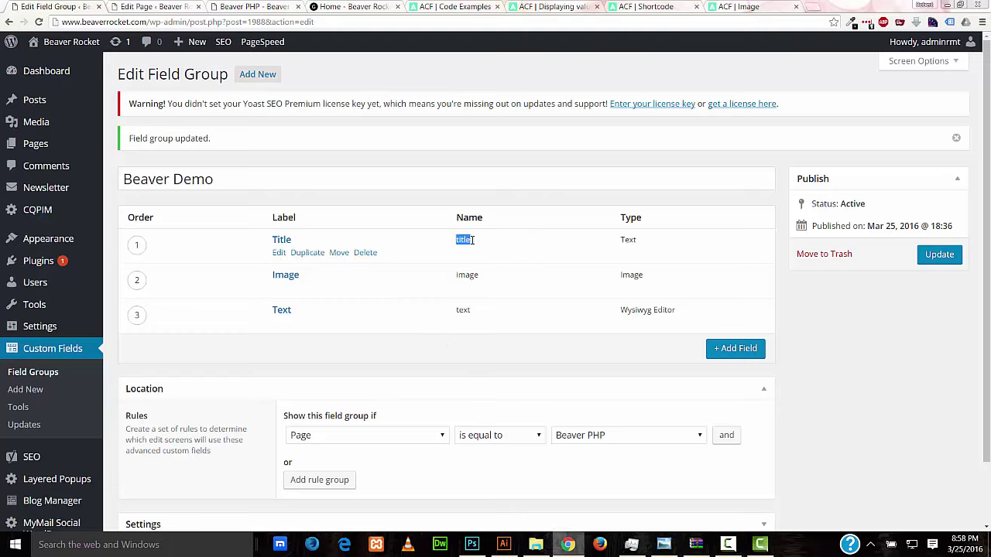
{"action": "right_click", "coordinate": [465, 242]}
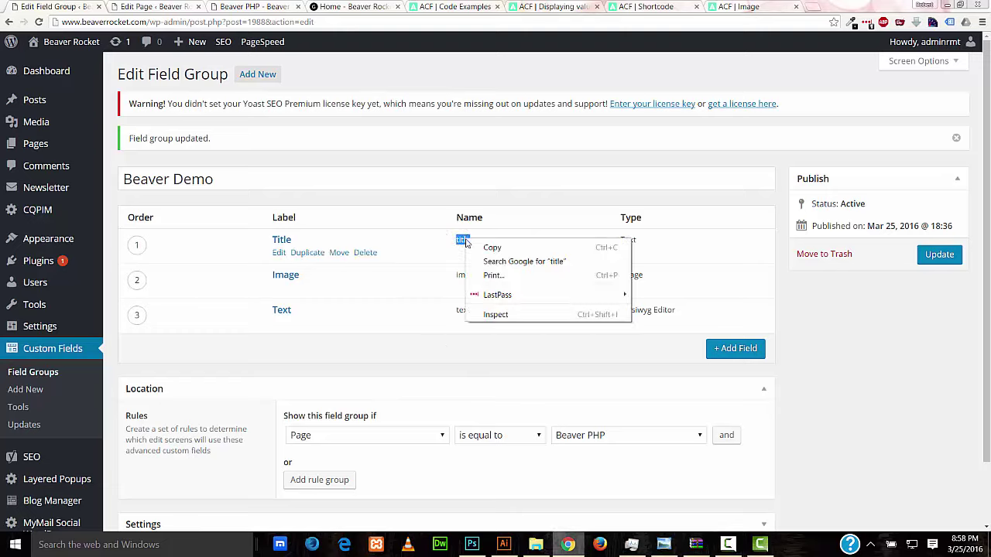
{"action": "left_click", "coordinate": [492, 248]}
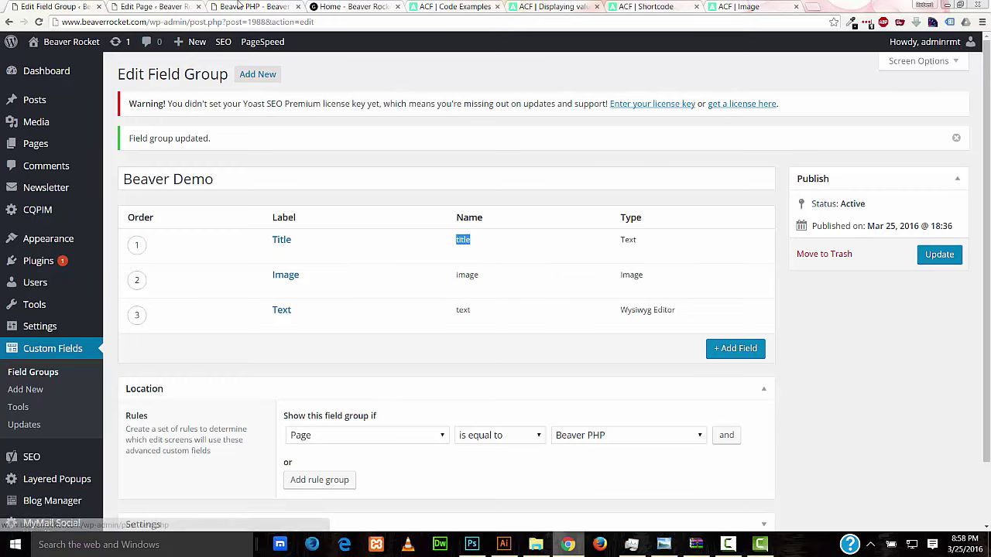
{"action": "left_click", "coordinate": [239, 6]}
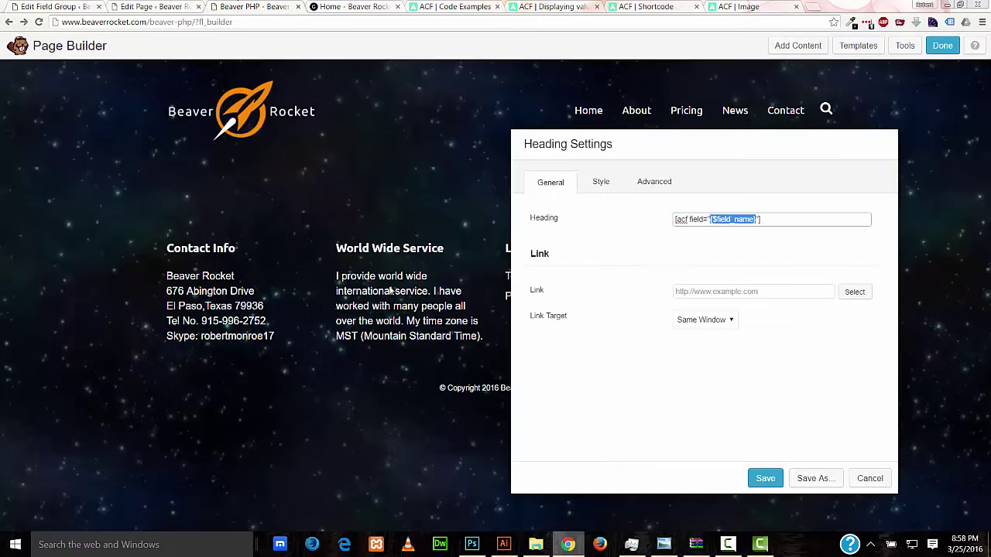
{"action": "right_click", "coordinate": [730, 219]}
{"action": "left_click", "coordinate": [745, 255]}
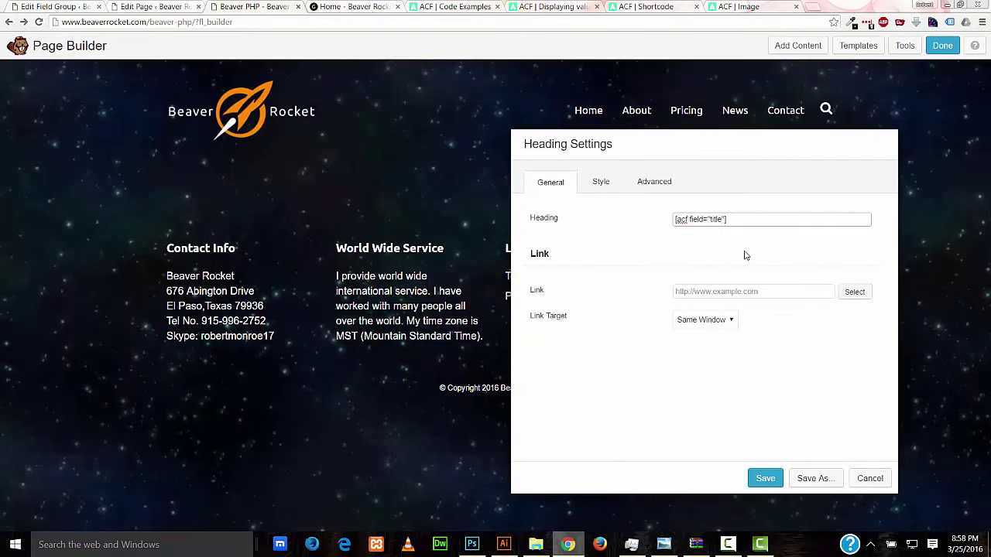
{"action": "left_click", "coordinate": [755, 478]}
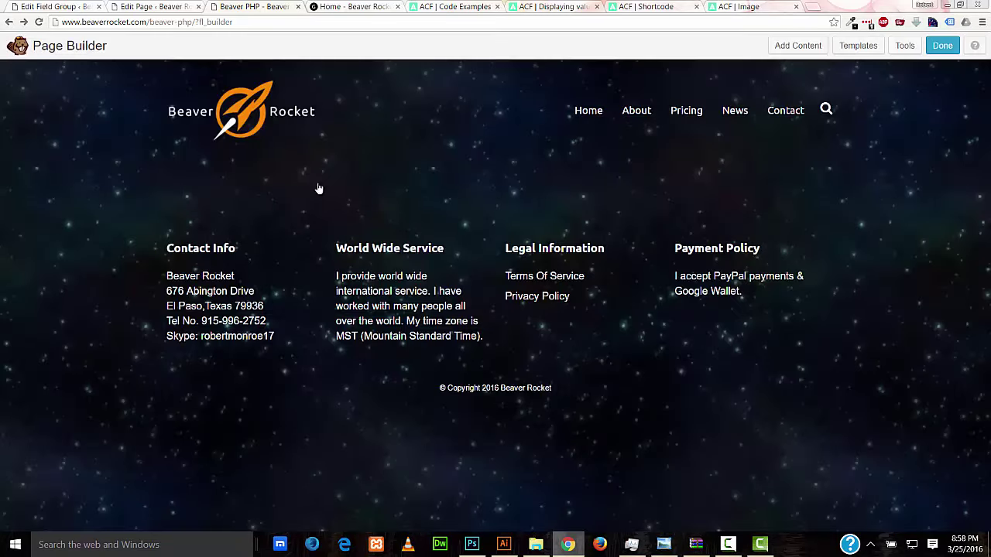
{"action": "mouse_move", "coordinate": [228, 189]}
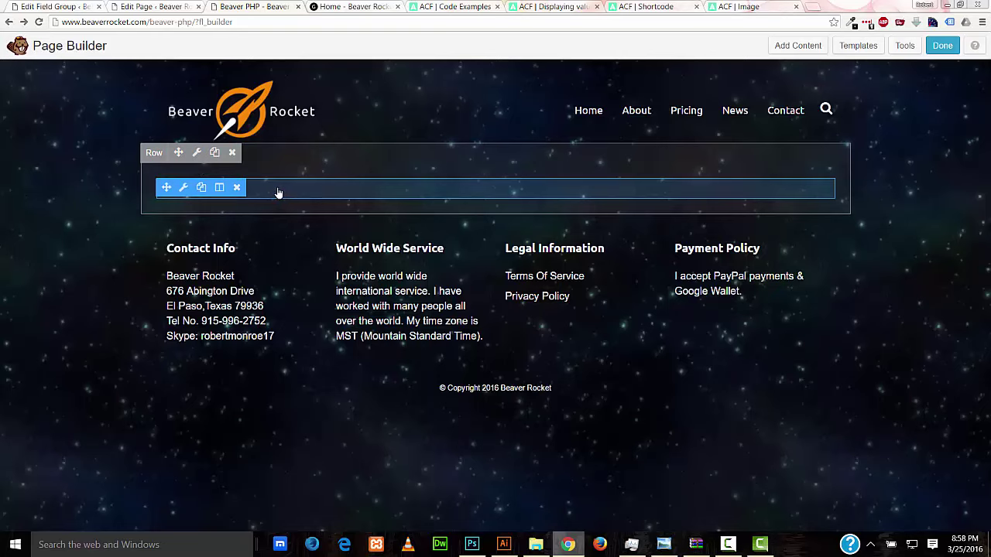
Enter 'Beaver Rocks With Advanced Custom Field' as the page's Beaver Demo Title and update the page
{"action": "left_click", "coordinate": [145, 6]}
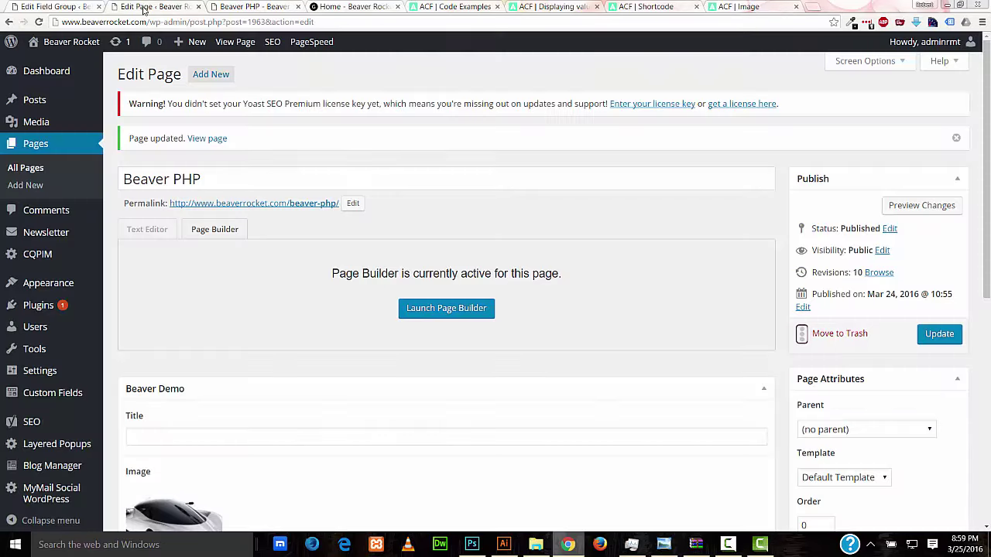
{"action": "scroll", "coordinate": [217, 263], "scroll_direction": "down", "scroll_amount": 1}
{"action": "scroll", "coordinate": [232, 294], "scroll_direction": "down", "scroll_amount": 2}
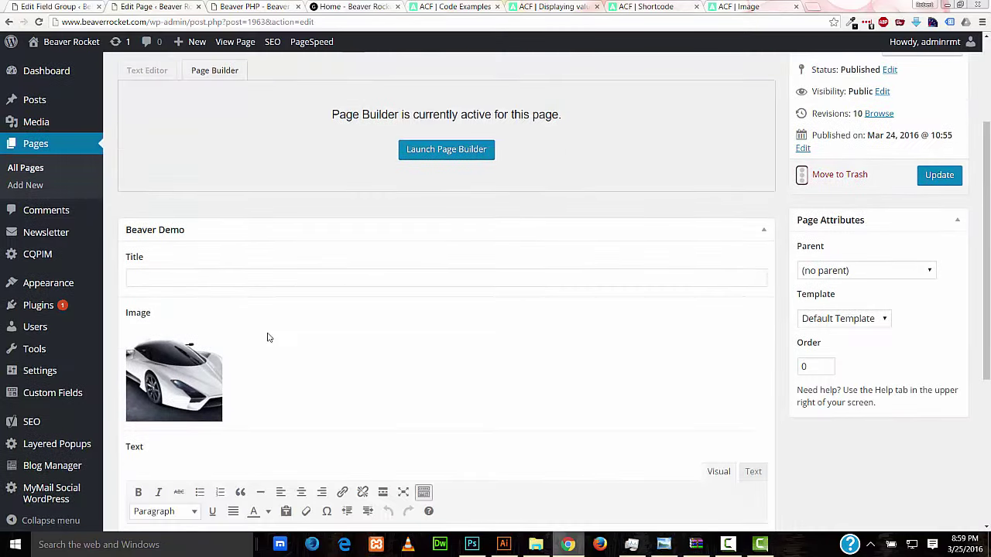
{"action": "left_click", "coordinate": [154, 279]}
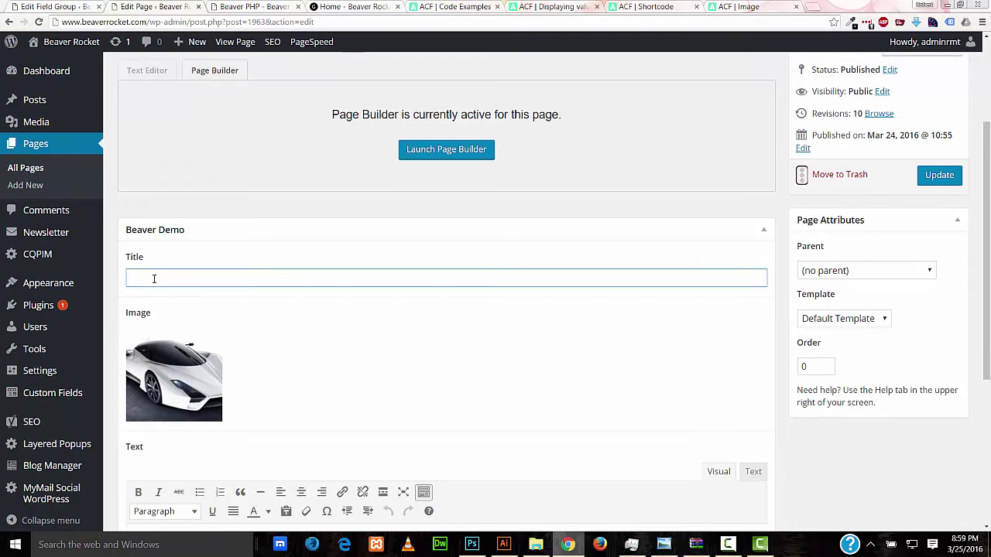
{"action": "type", "text": "Beaver Rocks With Advanced "}
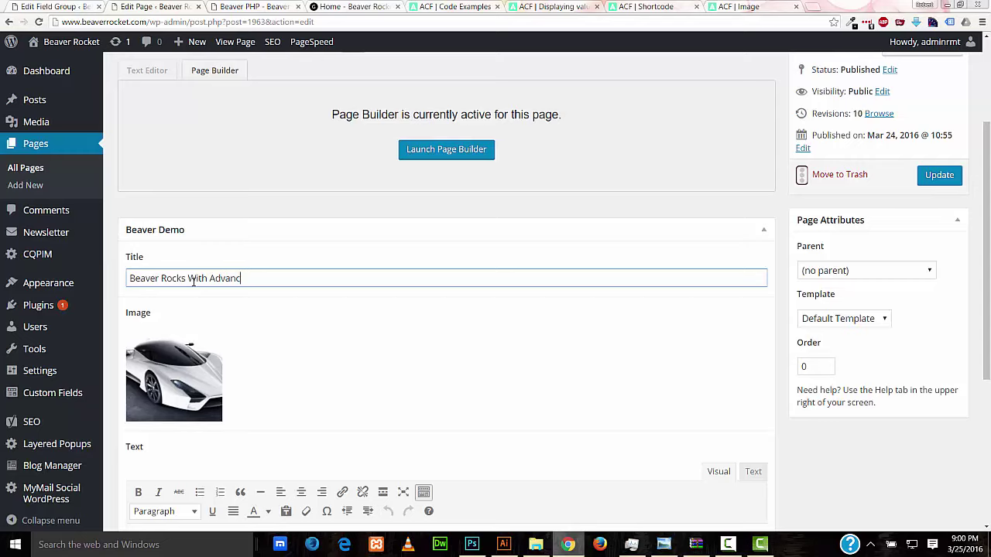
{"action": "type", "text": "Custom Fields"}
{"action": "left_click", "coordinate": [928, 175]}
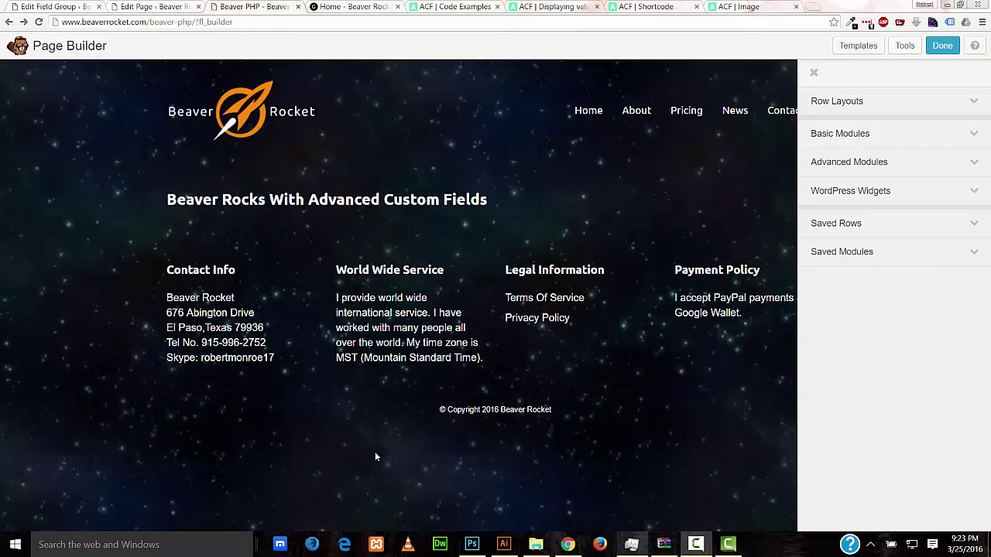
Add a 2-column row under the heading and a Text Editor module in its right column
{"action": "left_click", "coordinate": [837, 102]}
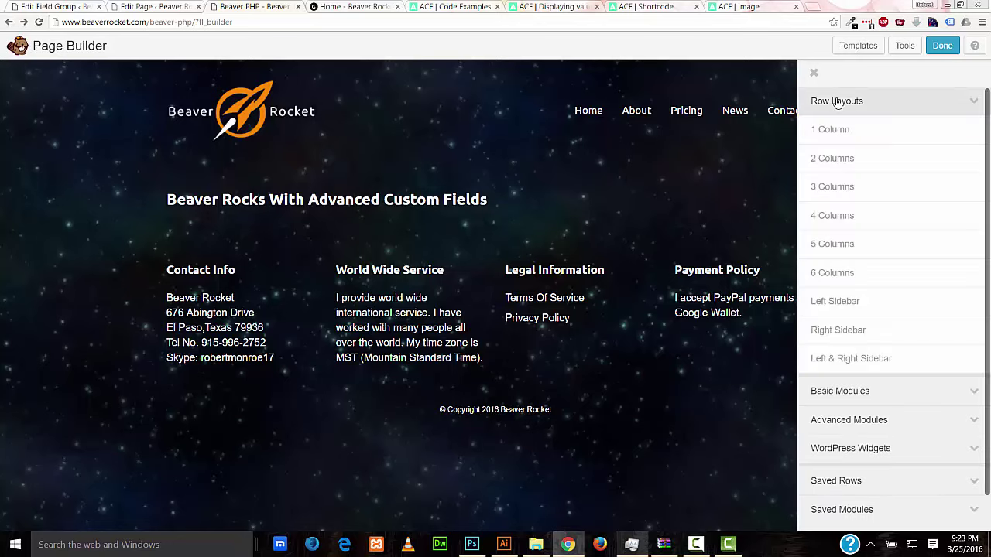
{"action": "left_click_drag", "start_coordinate": [841, 160], "coordinate": [526, 262]}
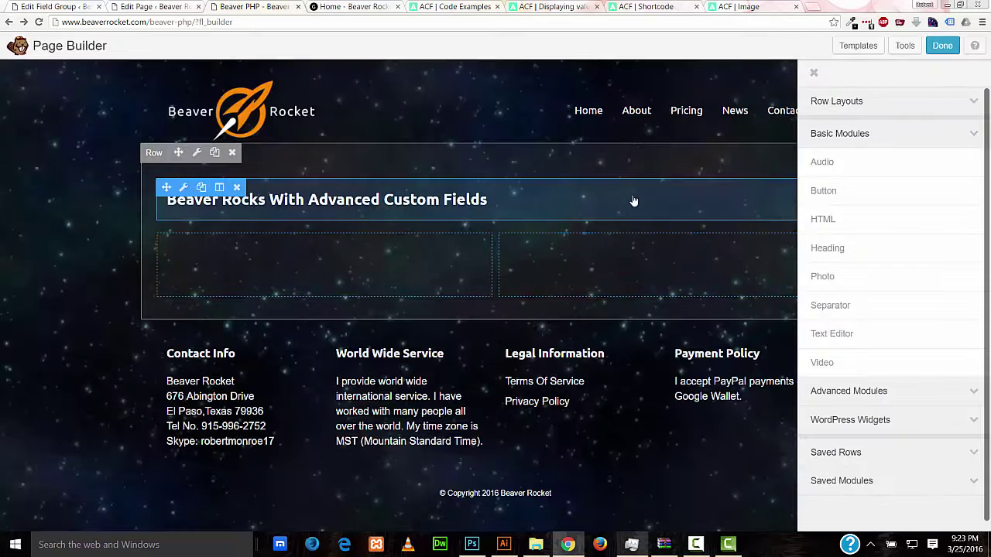
{"action": "left_click_drag", "start_coordinate": [831, 334], "coordinate": [651, 285]}
Copy the basic [acf field="{$field_name}"] shortcode from the ACF docs into the Text Editor
{"action": "left_click", "coordinate": [569, 8]}
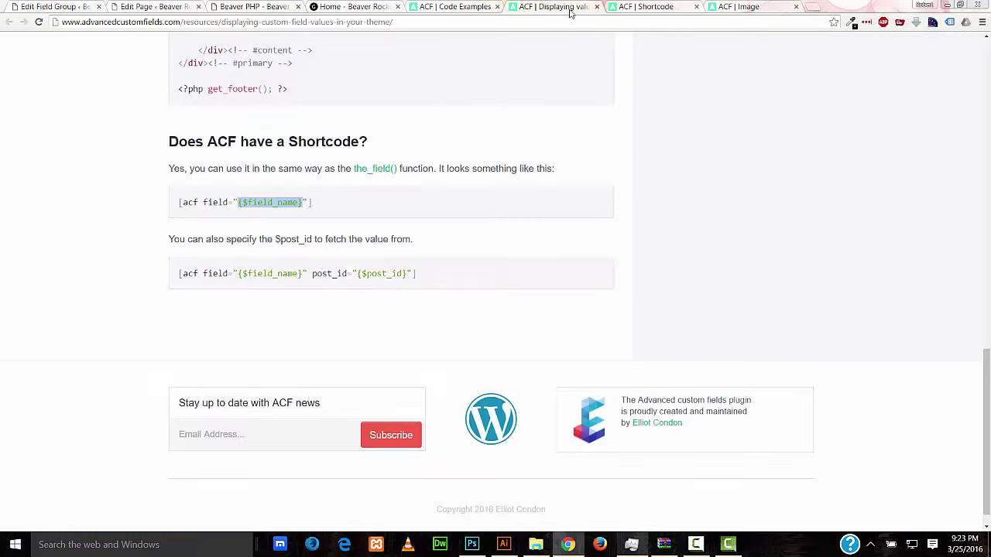
{"action": "left_click", "coordinate": [265, 218]}
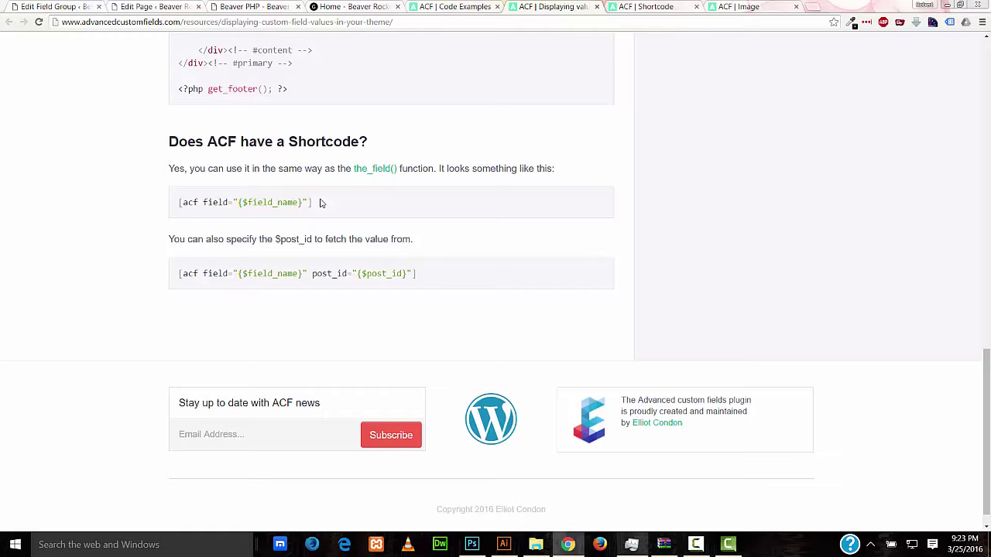
{"action": "left_click_drag", "start_coordinate": [319, 203], "coordinate": [180, 213]}
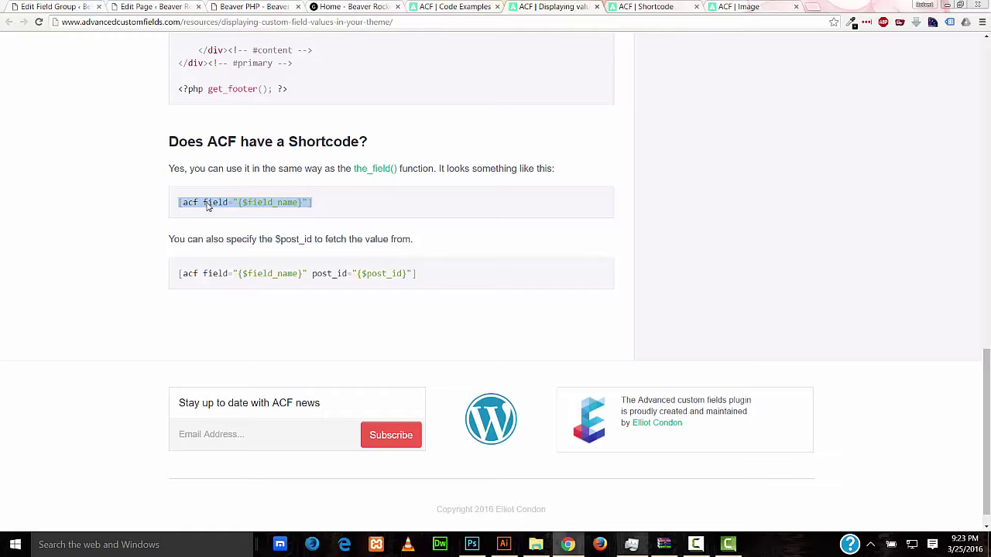
{"action": "right_click", "coordinate": [208, 202]}
{"action": "left_click", "coordinate": [225, 211]}
{"action": "left_click", "coordinate": [221, 5]}
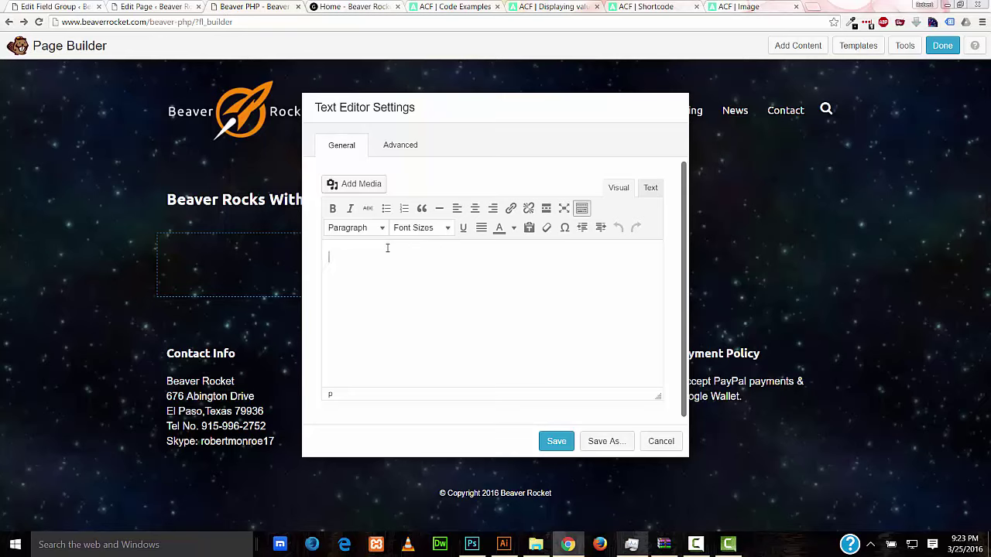
{"action": "key", "text": "ctrl+v"}
Replace the {$field_name} placeholder with the field name 'text' and save the module
{"action": "left_click_drag", "start_coordinate": [397, 256], "coordinate": [470, 256]}
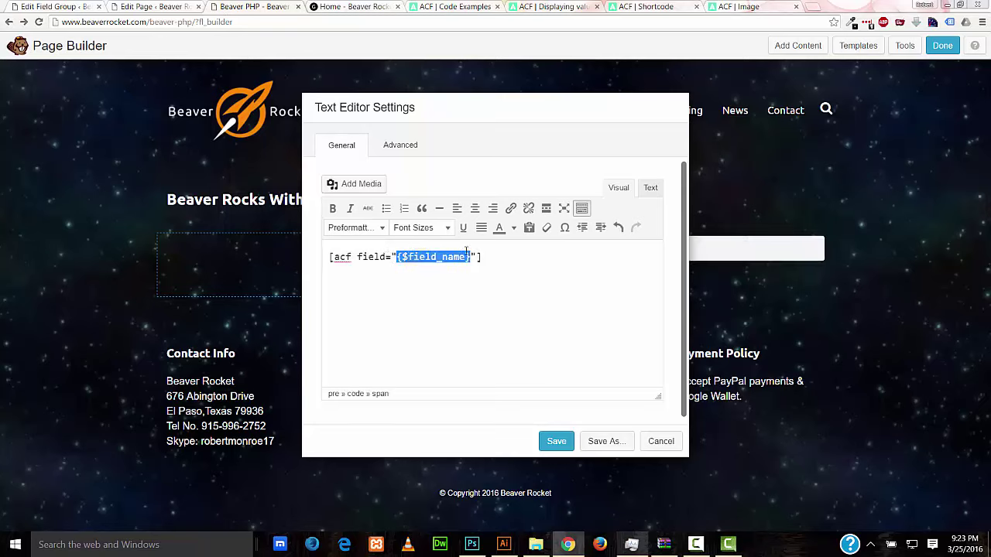
{"action": "key", "text": "ctrl+1"}
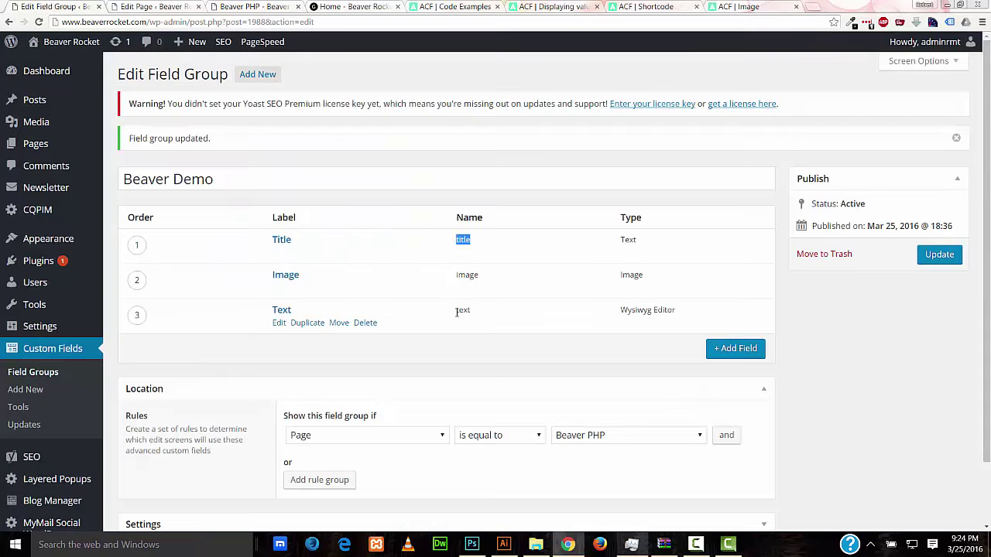
{"action": "double_click", "coordinate": [462, 311]}
{"action": "right_click", "coordinate": [465, 311]}
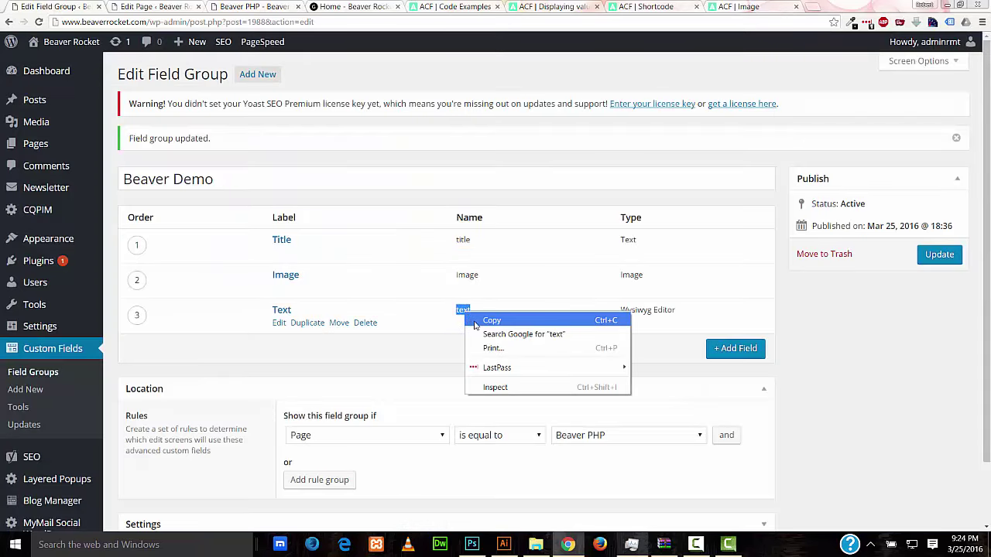
{"action": "left_click", "coordinate": [474, 321]}
{"action": "key", "text": "ctrl+3"}
{"action": "left_click_drag", "start_coordinate": [397, 256], "coordinate": [469, 257]}
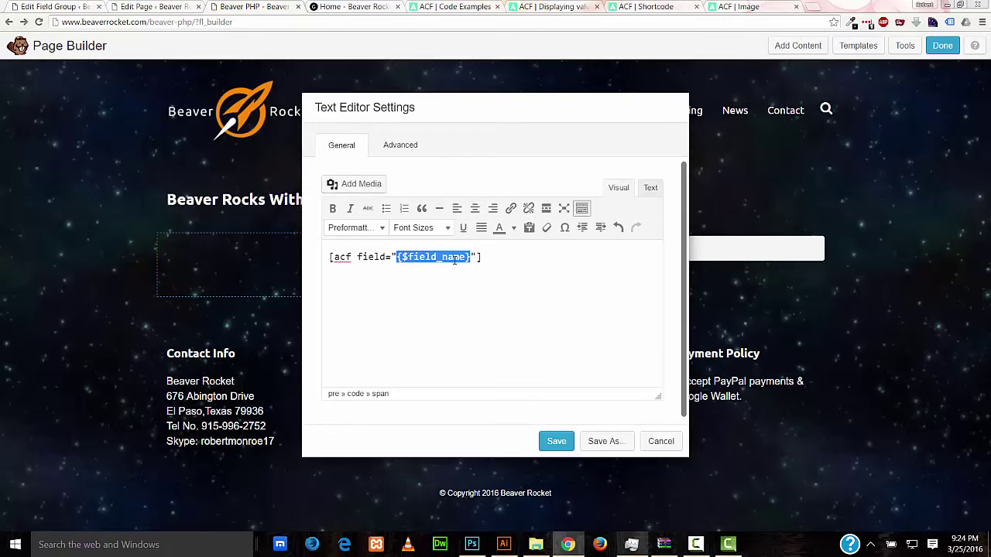
{"action": "right_click", "coordinate": [454, 261]}
{"action": "left_click", "coordinate": [477, 298]}
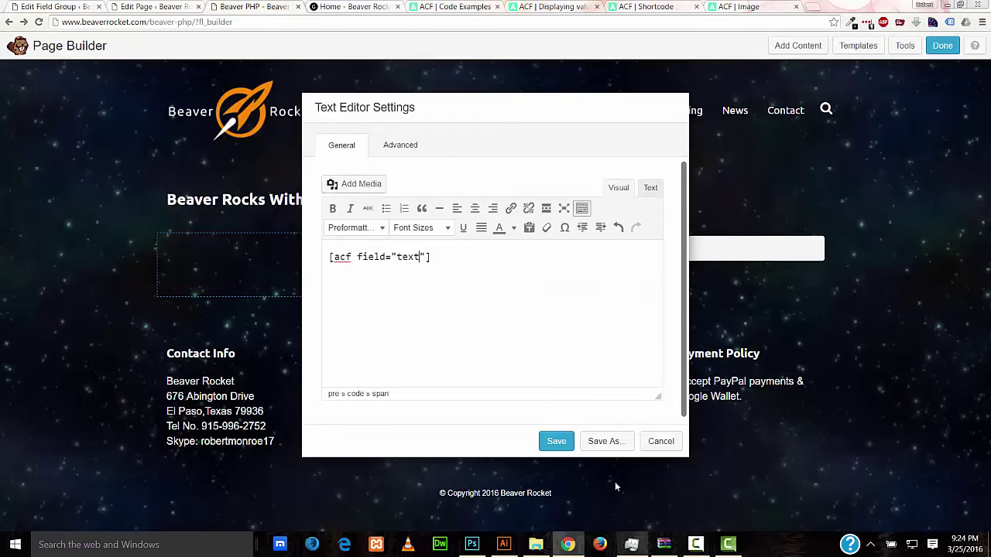
{"action": "left_click", "coordinate": [555, 441]}
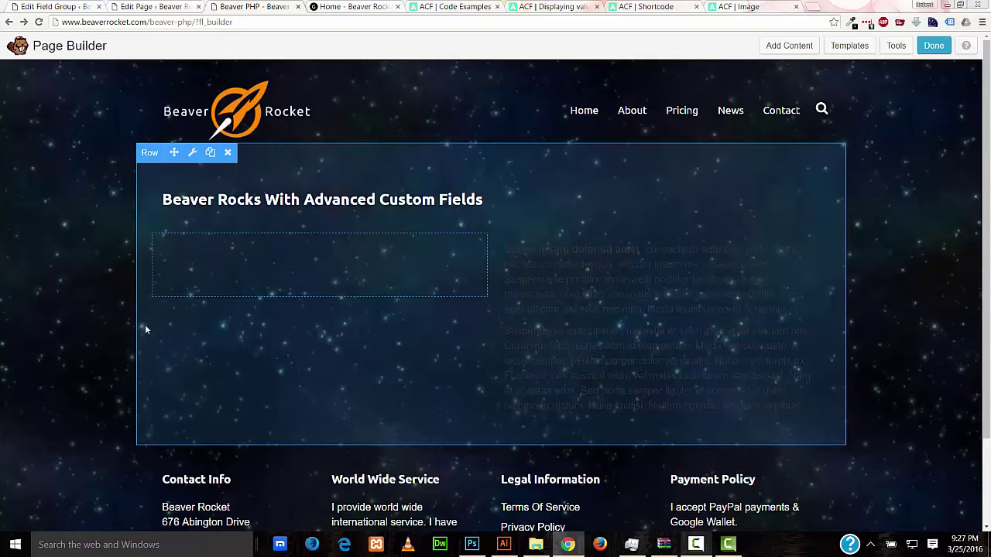
Set the row's width to Full Width
{"action": "left_click", "coordinate": [193, 153]}
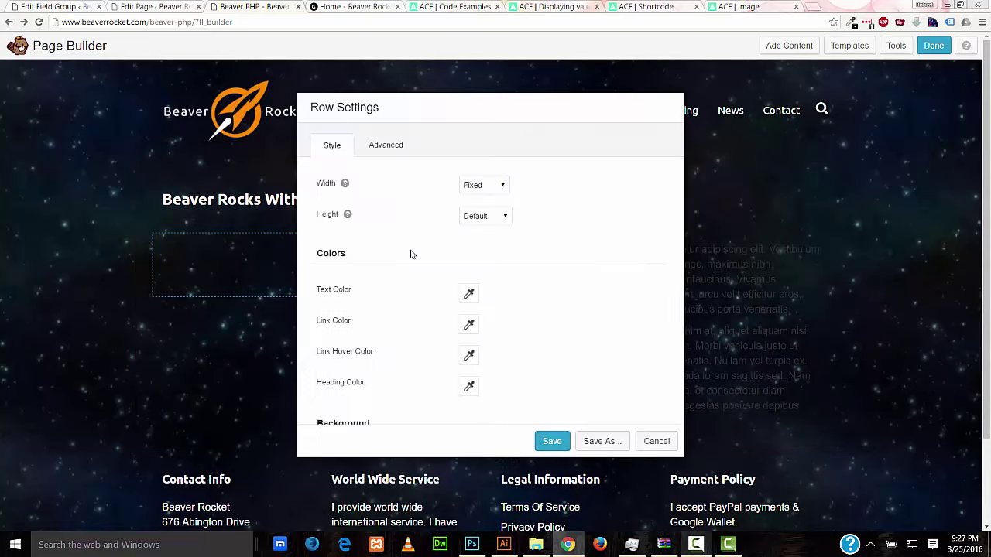
{"action": "left_click", "coordinate": [473, 186]}
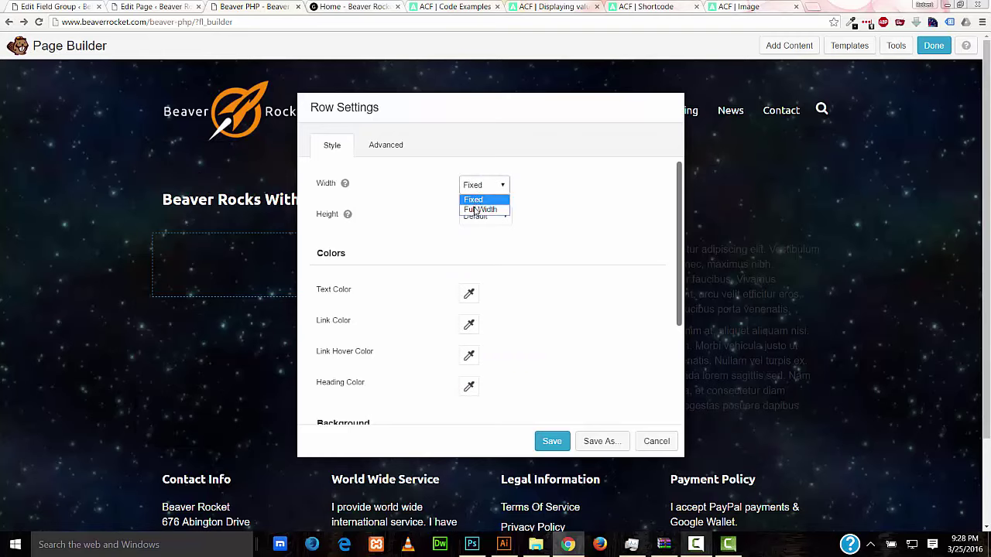
{"action": "left_click", "coordinate": [473, 205]}
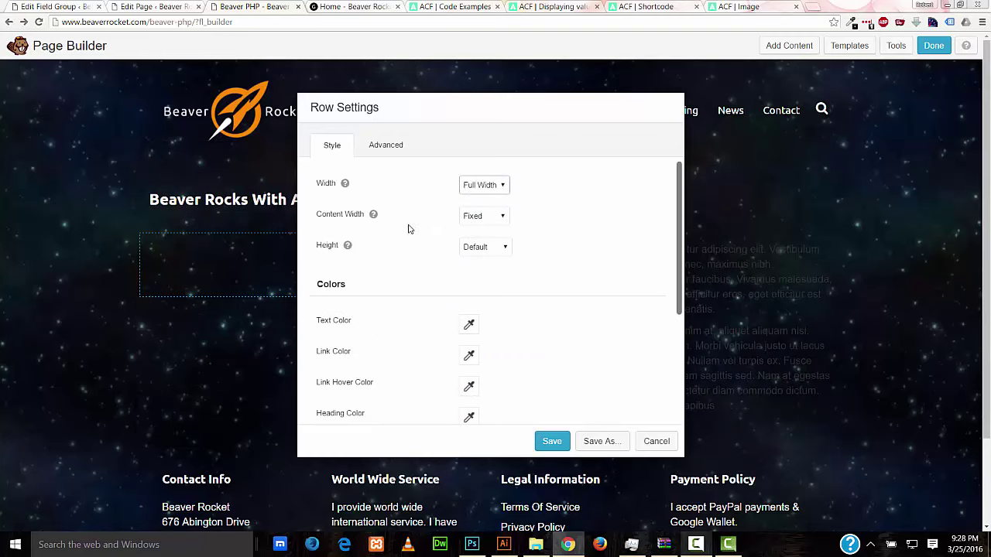
{"action": "scroll", "coordinate": [404, 238], "scroll_direction": "down", "scroll_amount": 3}
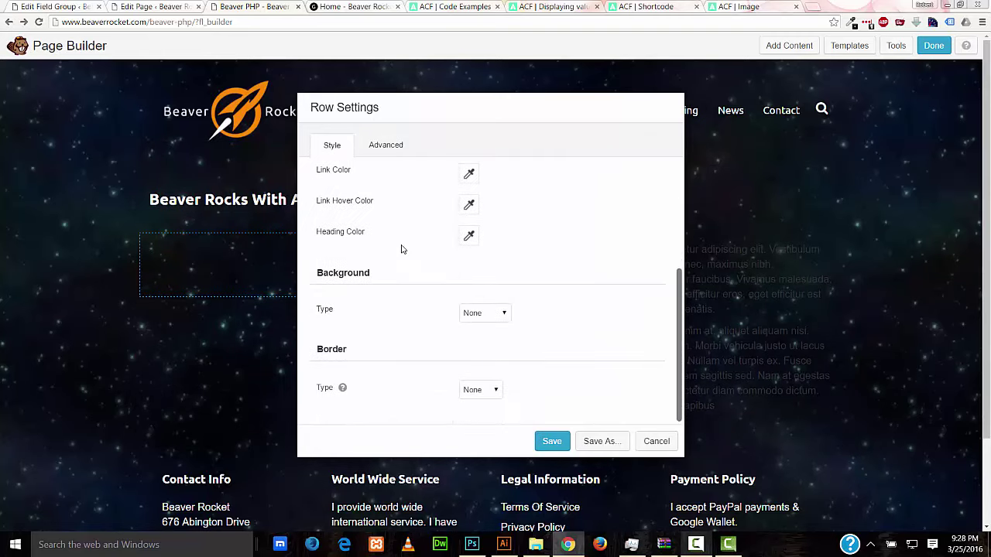
Give the row a solid Color background set to white
{"action": "left_click", "coordinate": [480, 314]}
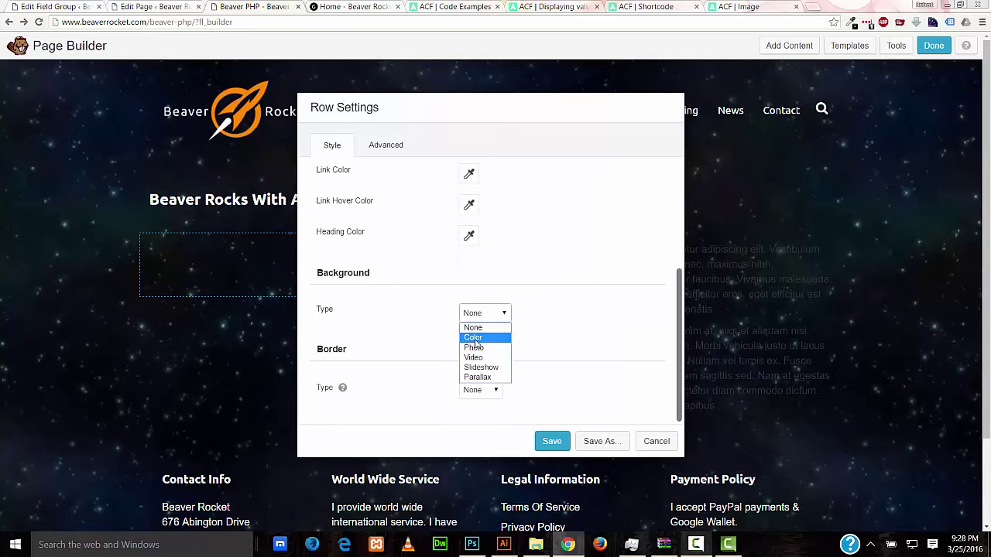
{"action": "left_click", "coordinate": [475, 336]}
{"action": "scroll", "coordinate": [433, 340], "scroll_direction": "down", "scroll_amount": 3}
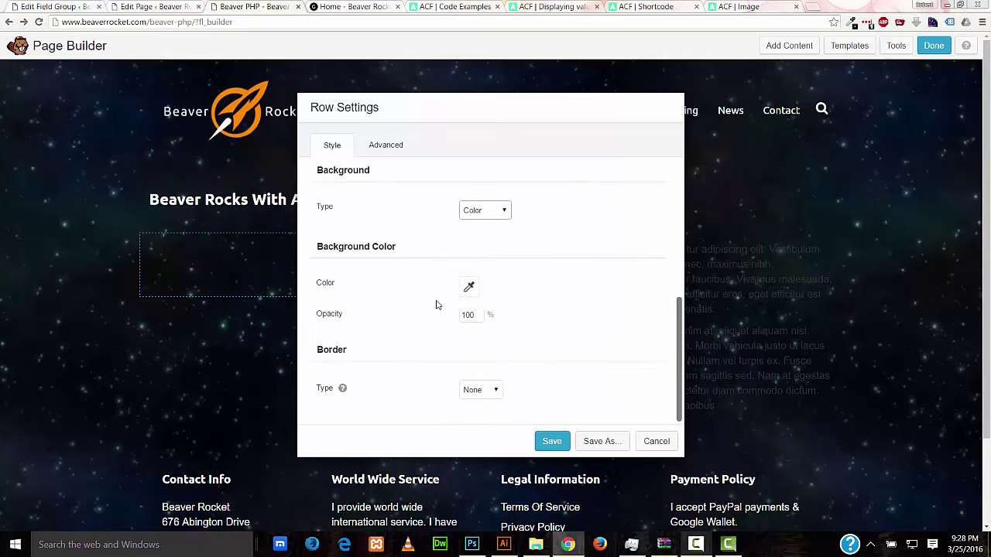
{"action": "left_click", "coordinate": [469, 287]}
{"action": "left_click", "coordinate": [467, 321]}
{"action": "left_click", "coordinate": [420, 309]}
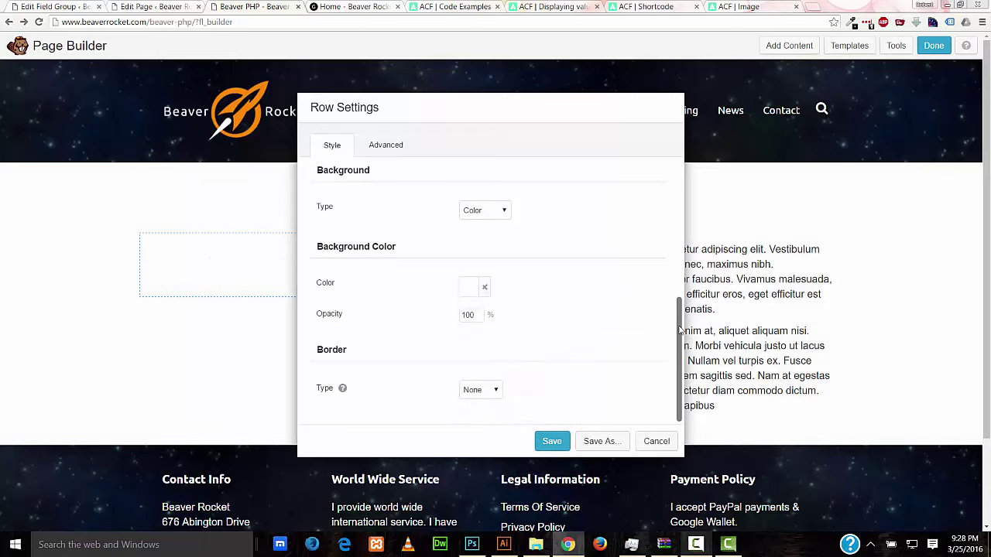
Set the row's text colour to dark grey #383838
{"action": "scroll", "coordinate": [511, 259], "scroll_direction": "up", "scroll_amount": 3}
{"action": "left_click", "coordinate": [471, 269]}
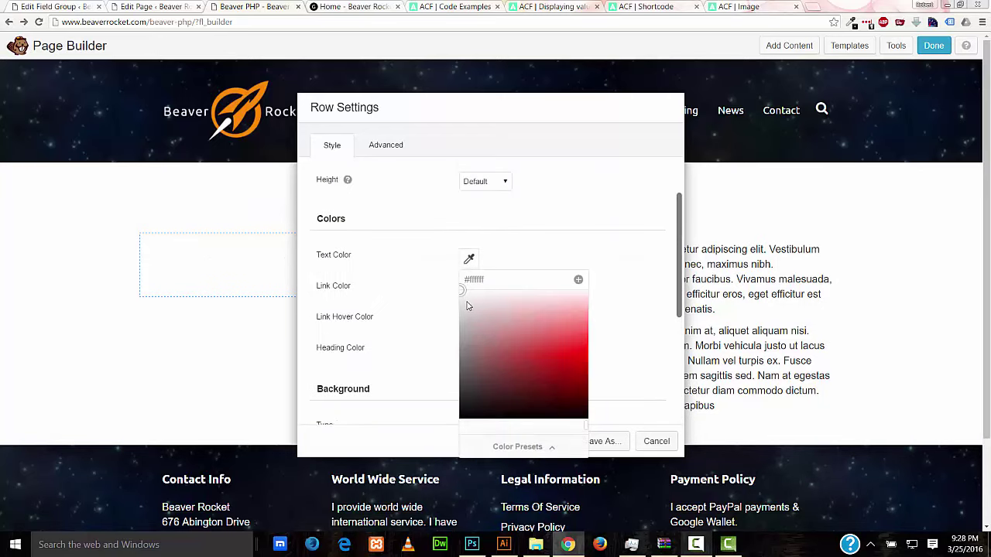
{"action": "mouse_move", "coordinate": [462, 325]}
{"action": "left_mouse_down"}
{"action": "mouse_move", "coordinate": [447, 339]}
{"action": "mouse_move", "coordinate": [432, 408]}
{"action": "mouse_move", "coordinate": [433, 381]}
{"action": "mouse_move", "coordinate": [429, 398]}
{"action": "left_mouse_up"}
{"action": "left_click", "coordinate": [429, 397]}
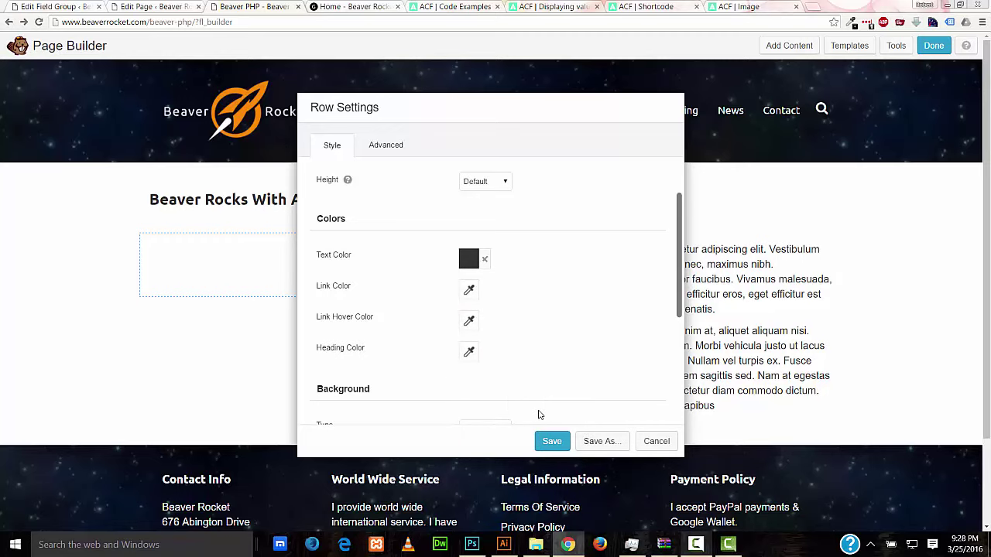
Save the row settings and scroll to the page's ACF Text field
{"action": "left_click", "coordinate": [551, 443]}
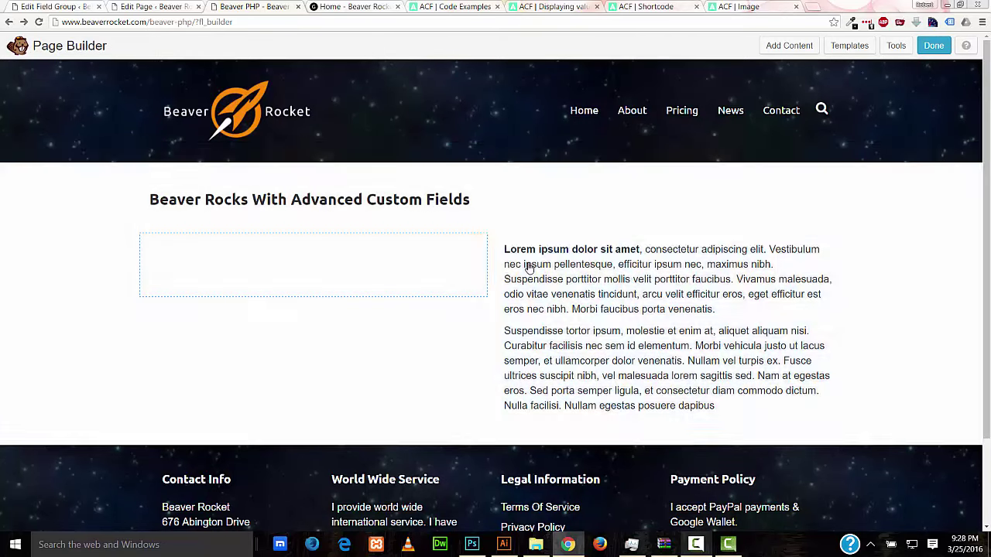
{"action": "mouse_move", "coordinate": [515, 252]}
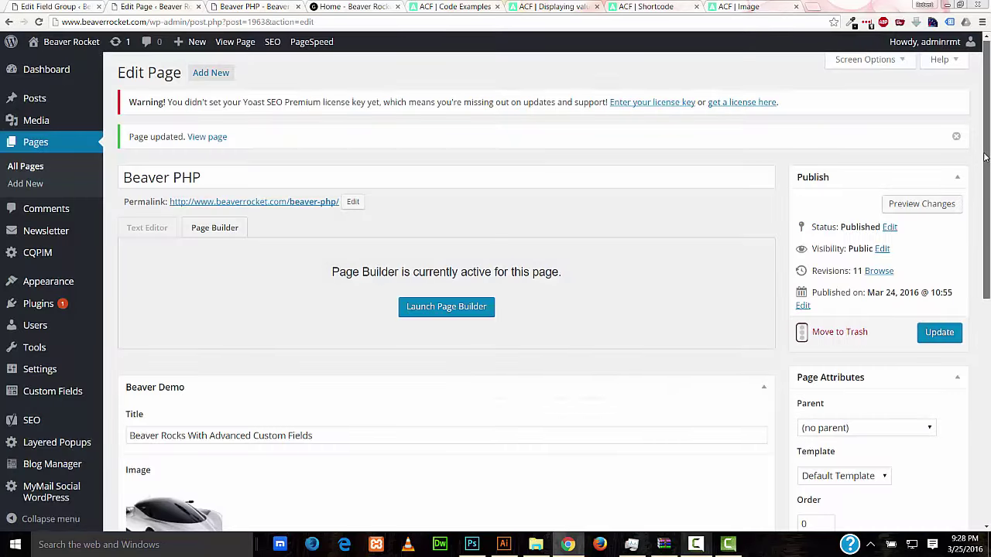
{"action": "scroll", "coordinate": [979, 201], "scroll_direction": "down", "scroll_amount": 1}
{"action": "scroll", "coordinate": [951, 310], "scroll_direction": "down", "scroll_amount": 4}
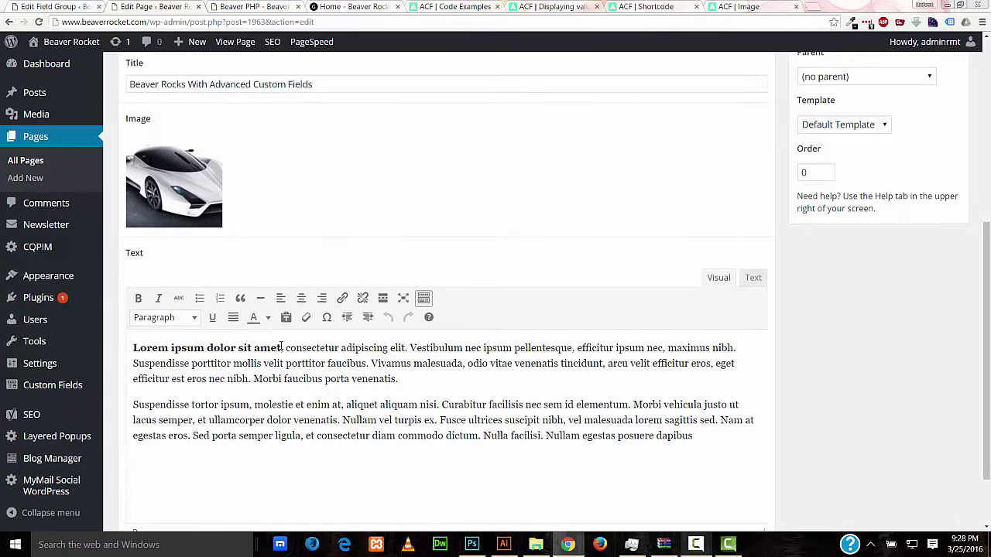
Replace the bold opening phrase with 'Hello Beaver Rockets', update the page and reload the builder
{"action": "left_click_drag", "start_coordinate": [281, 347], "coordinate": [127, 340]}
{"action": "key", "text": "BackSpace"}
{"action": "type", "text": "Hello "}
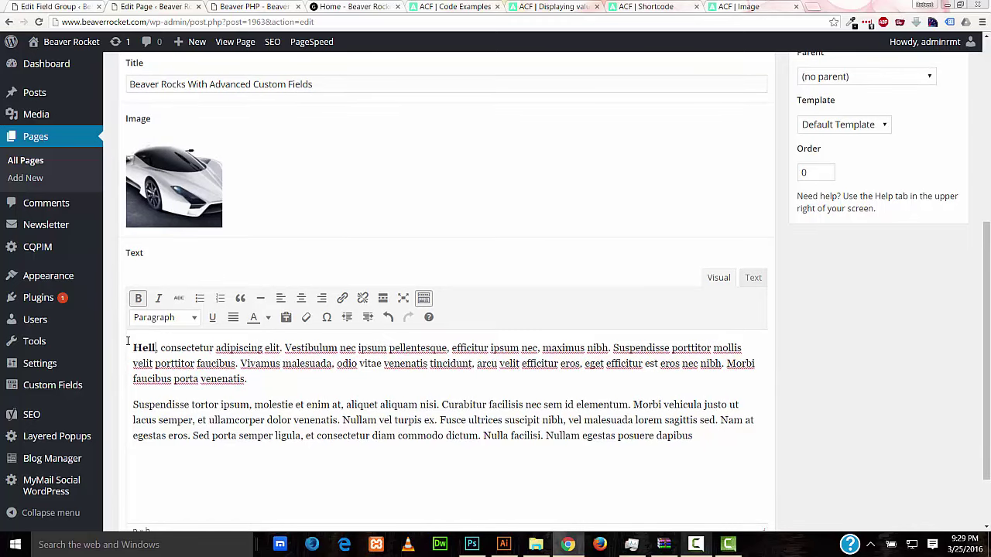
{"action": "type", "text": "Beaver "}
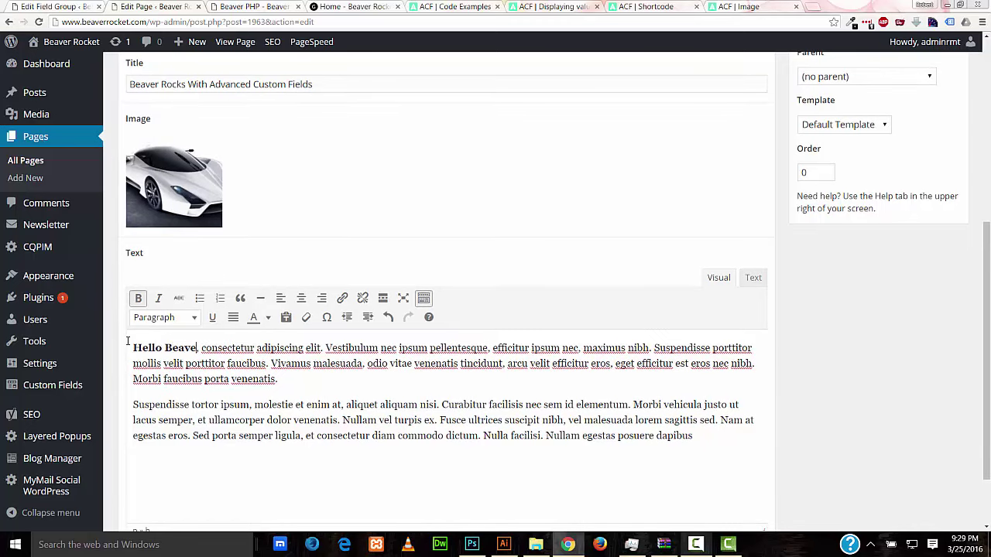
{"action": "type", "text": "Rockets"}
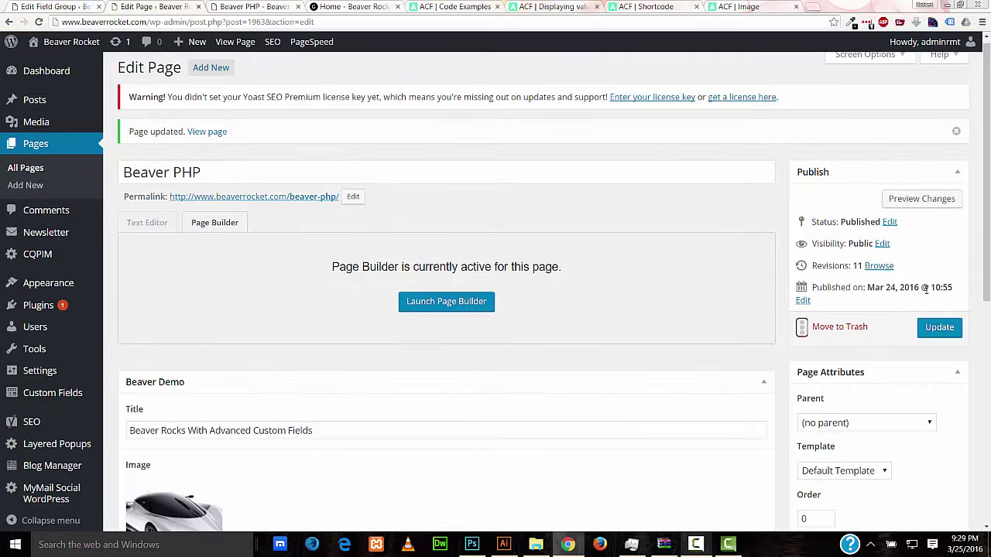
{"action": "left_click", "coordinate": [940, 327]}
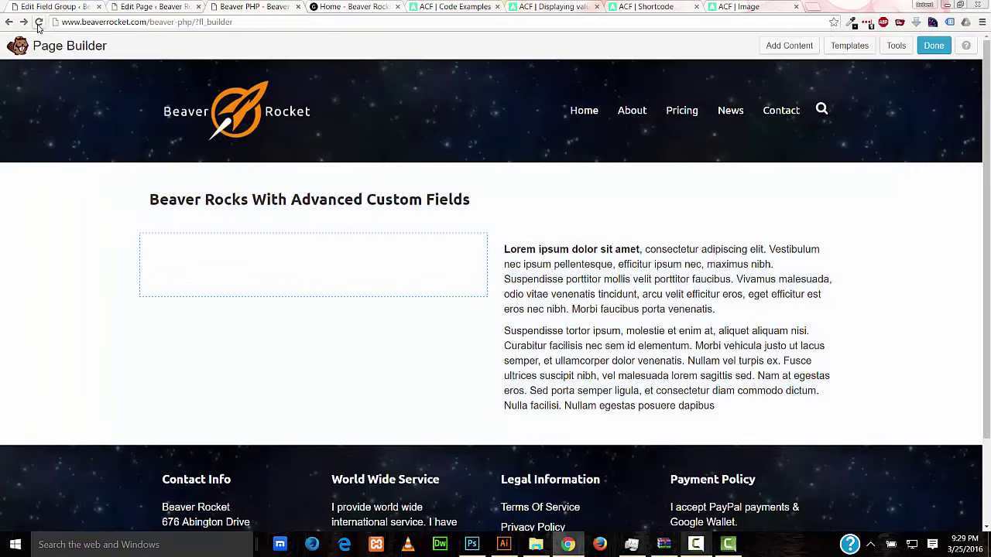
{"action": "left_click", "coordinate": [39, 23]}
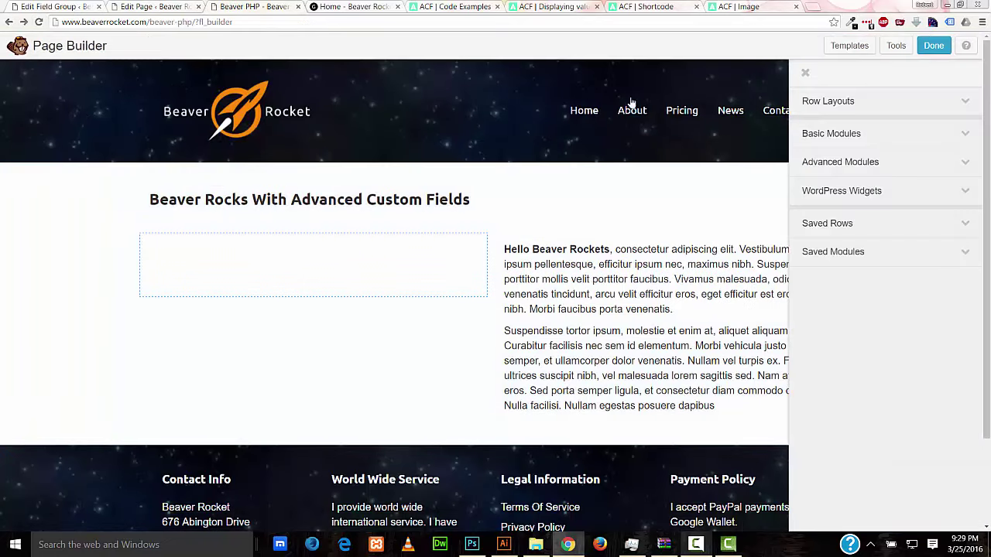
{"action": "left_click", "coordinate": [803, 72]}
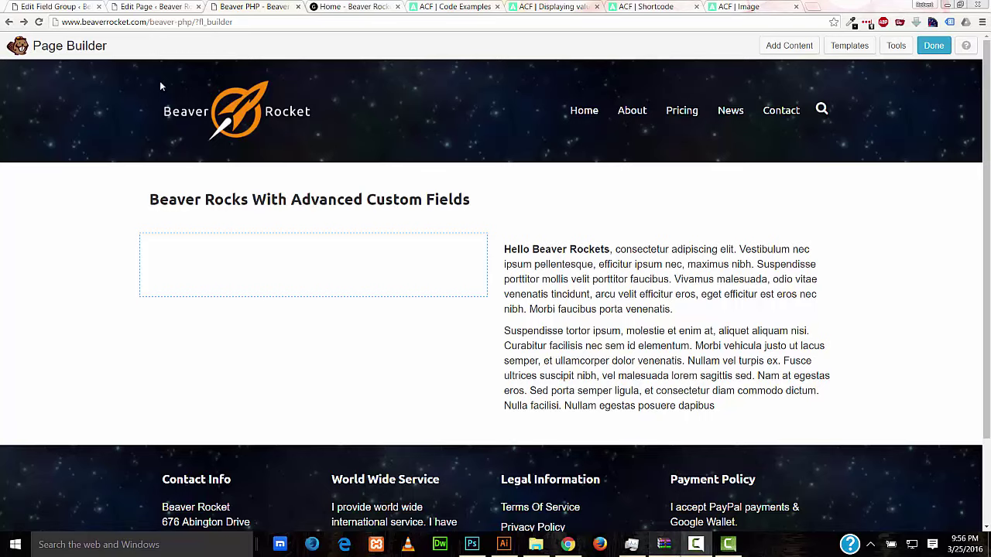
Copy the Basic display (Object) code from the ACF Image documentation
{"action": "left_click", "coordinate": [740, 7]}
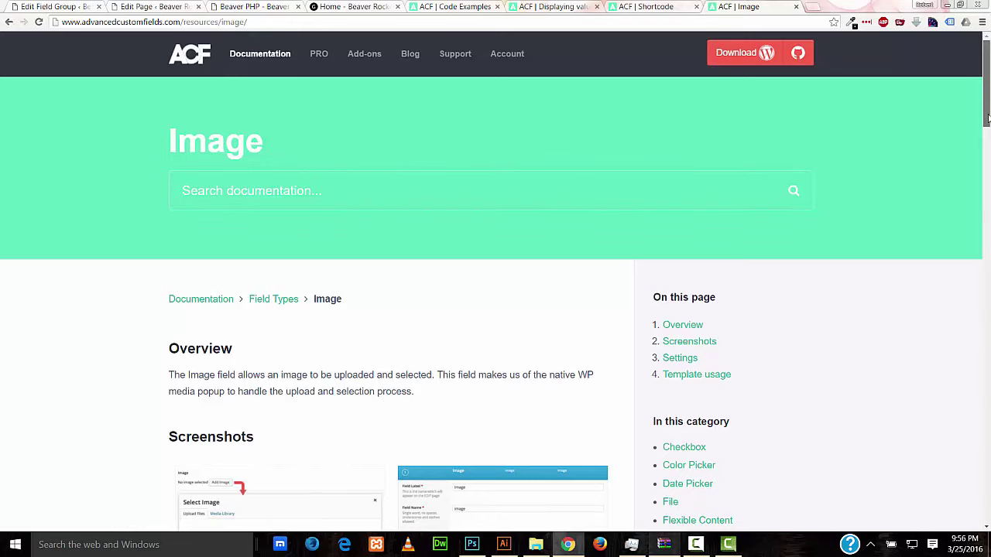
{"action": "left_click_drag", "start_coordinate": [987, 117], "coordinate": [973, 313]}
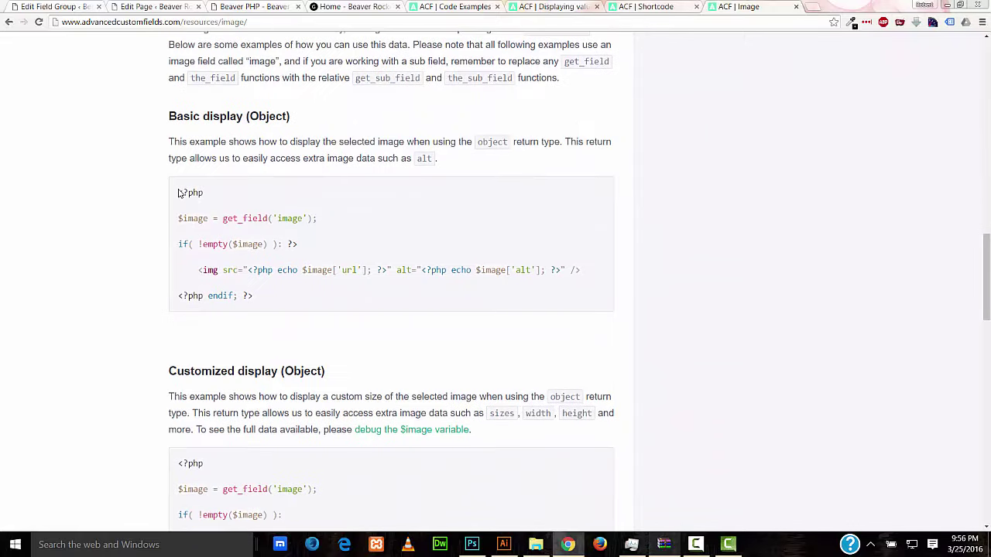
{"action": "left_click_drag", "start_coordinate": [178, 193], "coordinate": [243, 296]}
{"action": "right_click", "coordinate": [244, 296]}
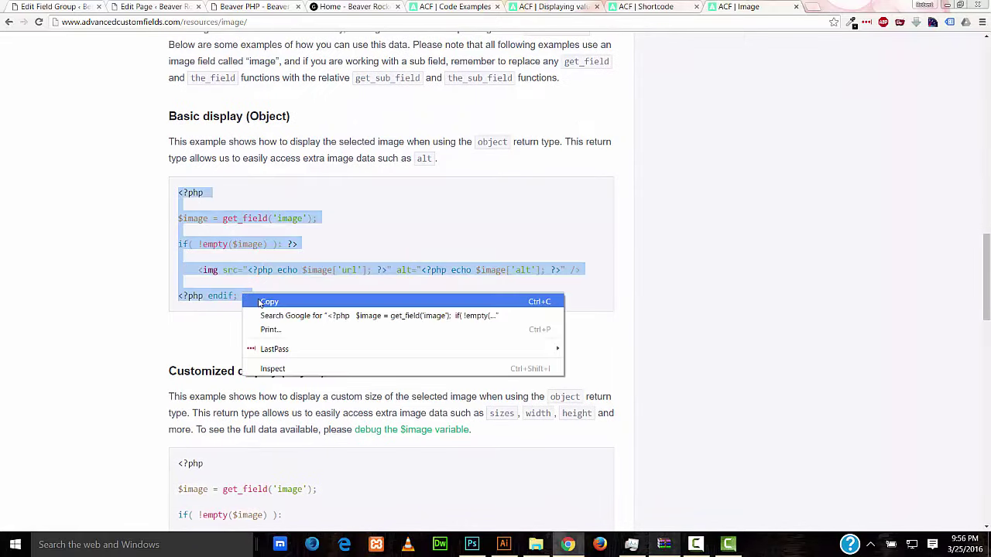
{"action": "left_click", "coordinate": [186, 312]}
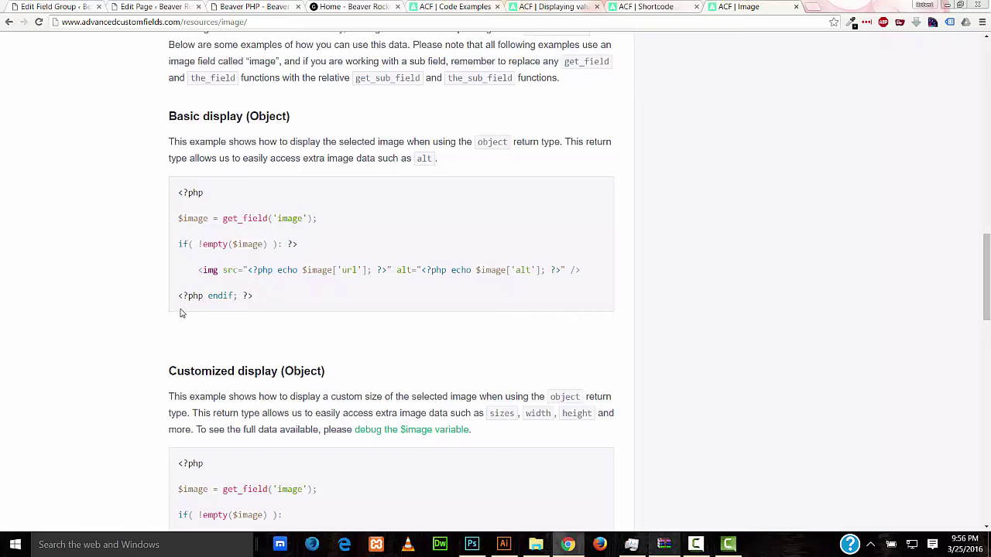
Check the Image field's settings in the Beaver Demo field group, then recopy the Basic display code
{"action": "left_click", "coordinate": [58, 8]}
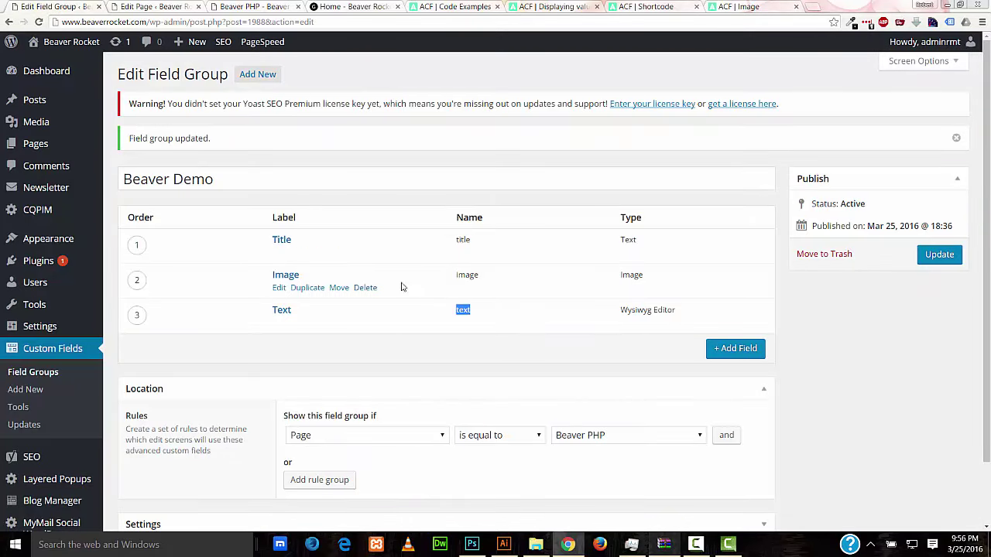
{"action": "left_click", "coordinate": [276, 288]}
{"action": "left_click_drag", "start_coordinate": [984, 232], "coordinate": [982, 334]}
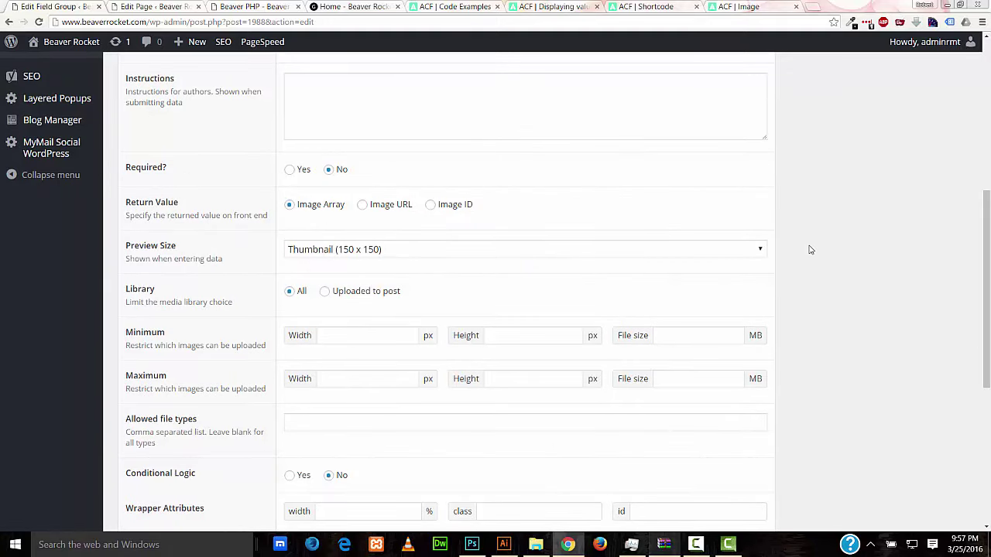
{"action": "left_click", "coordinate": [728, 6]}
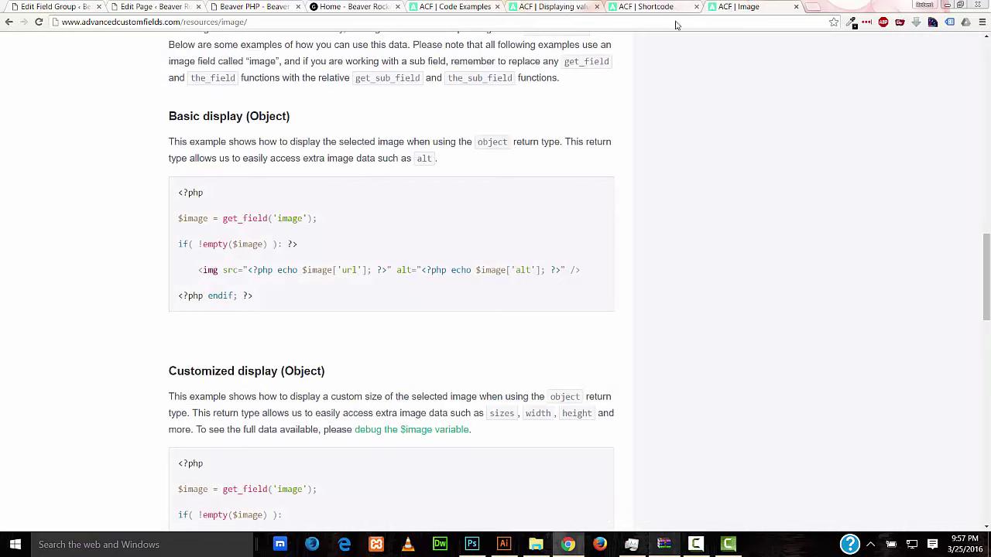
{"action": "left_click_drag", "start_coordinate": [178, 193], "coordinate": [248, 296]}
{"action": "right_click", "coordinate": [232, 301]}
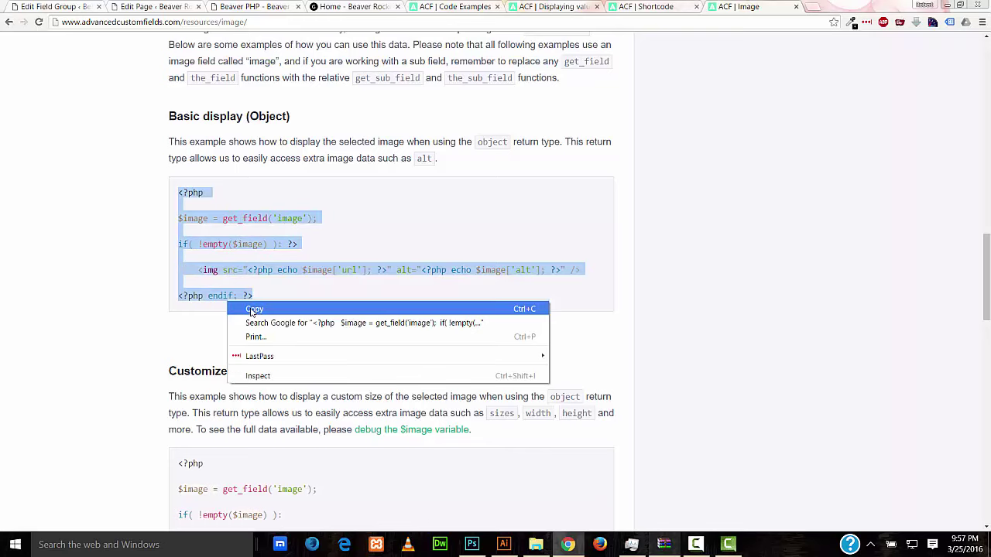
{"action": "left_click", "coordinate": [252, 310]}
Drag a Code PHP in Widget module from WordPress Widgets into the row's left column
{"action": "left_click", "coordinate": [248, 7]}
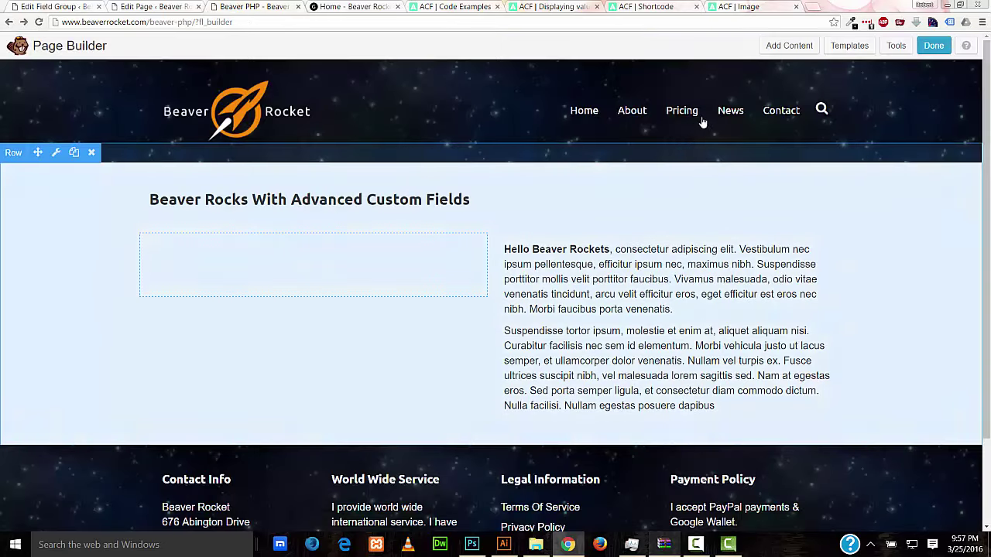
{"action": "left_click", "coordinate": [777, 47]}
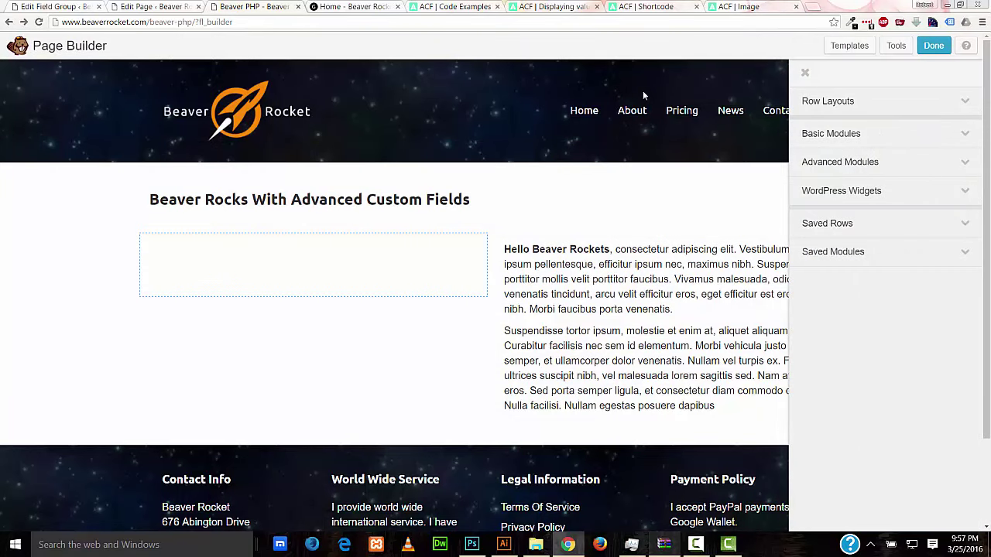
{"action": "left_click", "coordinate": [846, 193]}
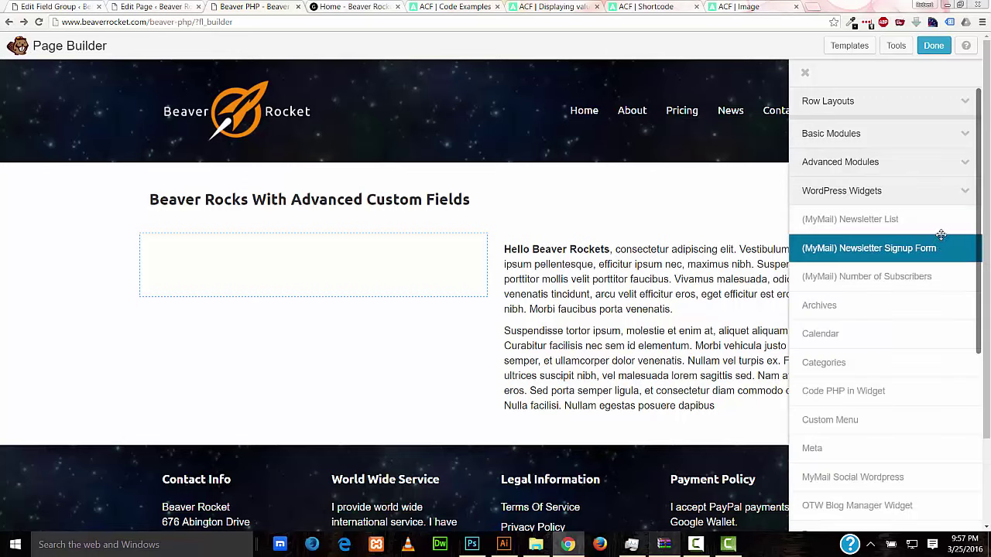
{"action": "scroll", "coordinate": [972, 256], "scroll_direction": "down", "scroll_amount": 3}
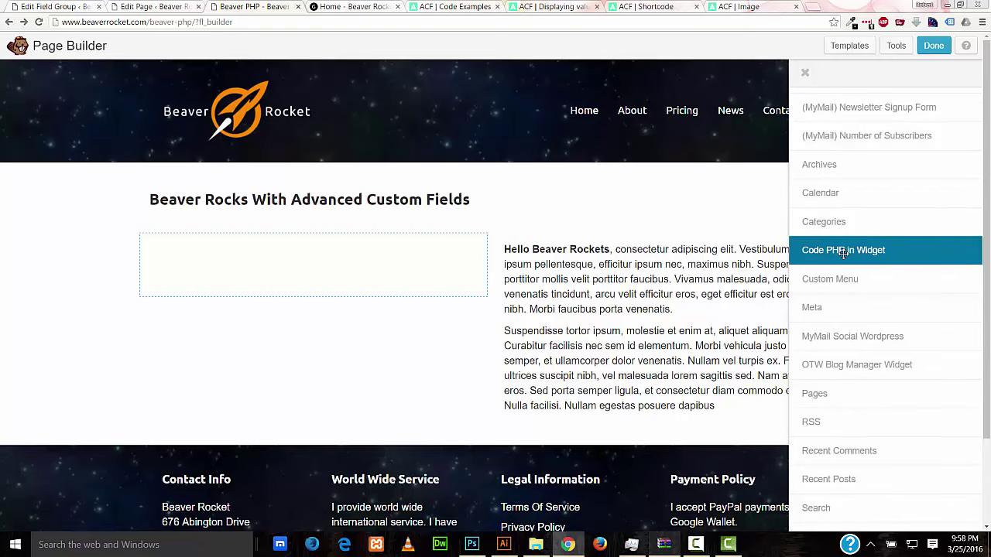
{"action": "left_click_drag", "start_coordinate": [843, 253], "coordinate": [366, 282]}
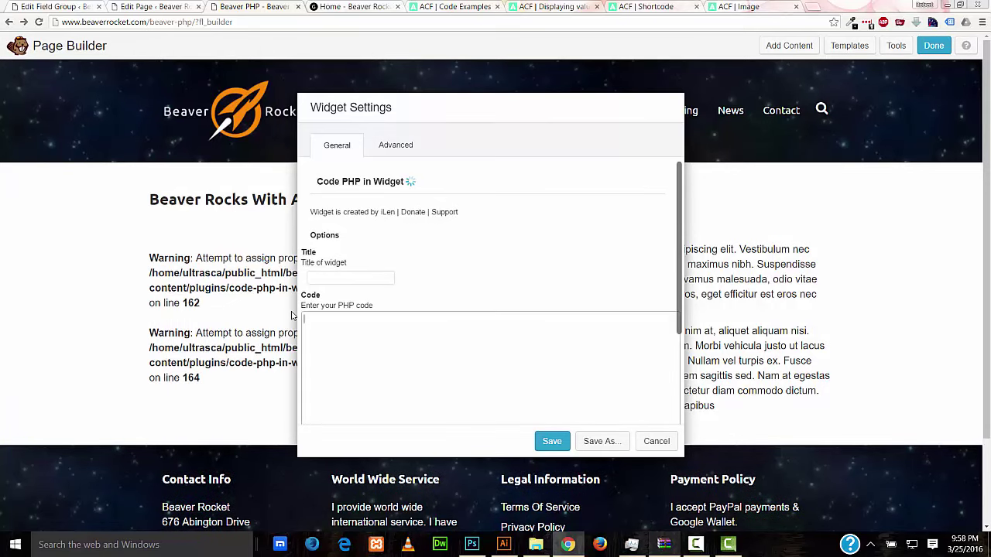
Paste the ACF image snippet into the PHP widget and add class="drop-shadow" to its img tag
{"action": "key", "text": "ctrl+v"}
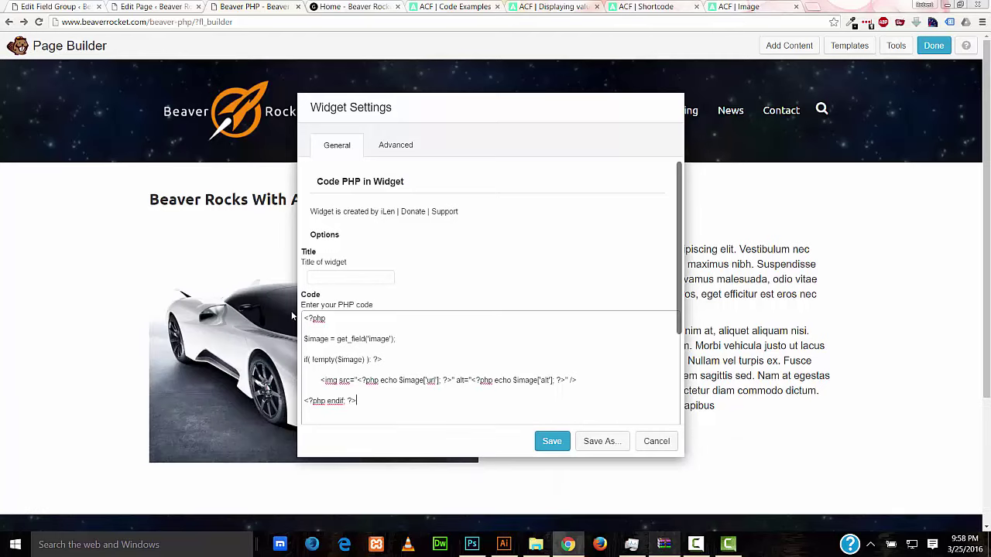
{"action": "left_click_drag", "start_coordinate": [491, 101], "coordinate": [719, 114]}
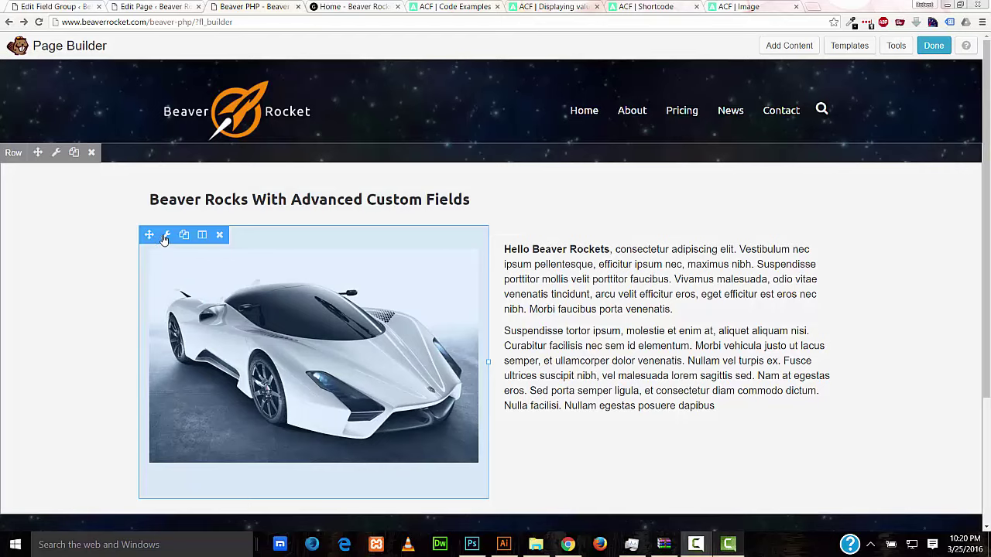
{"action": "left_click", "coordinate": [166, 234]}
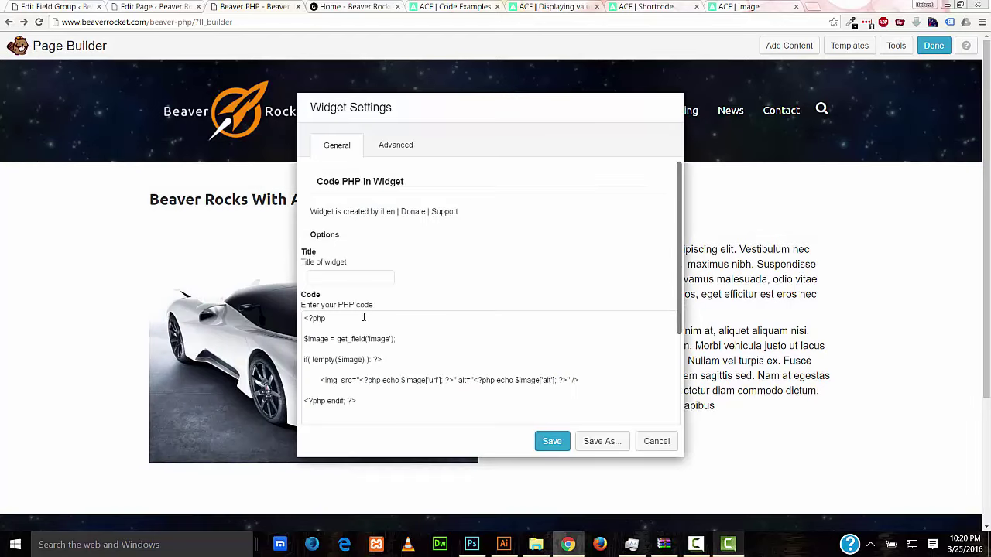
{"action": "left_click", "coordinate": [341, 380]}
{"action": "type", "text": "class"}
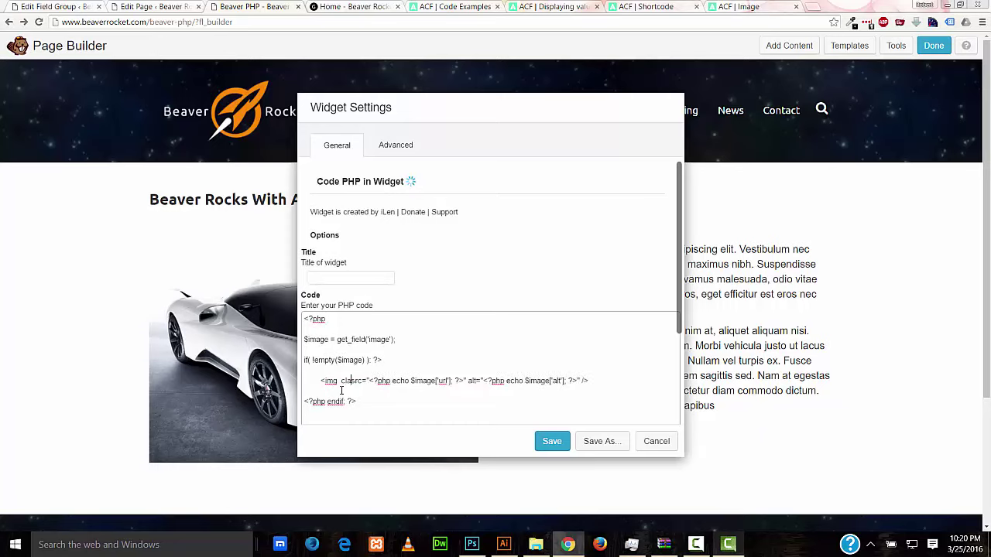
{"action": "type", "text": "="}
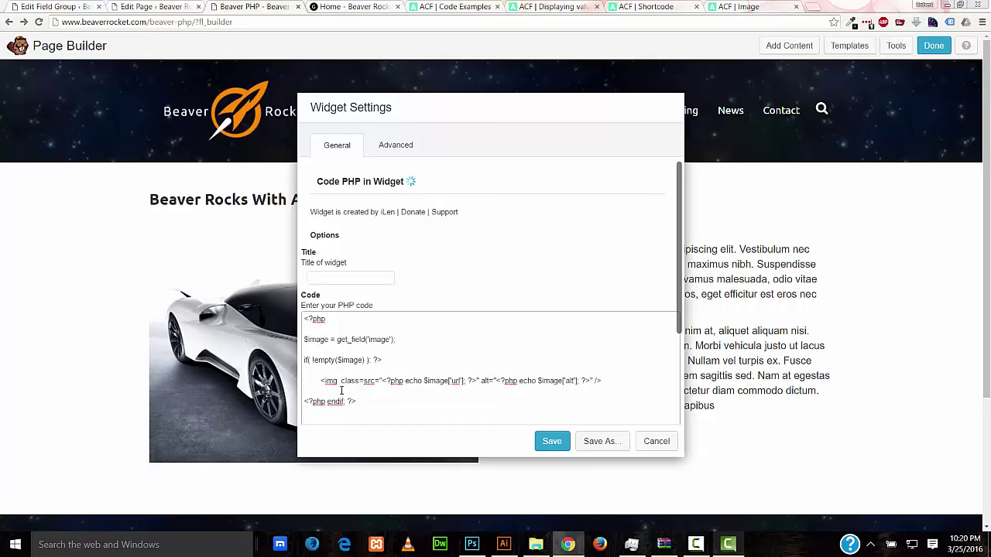
{"action": "type", "text": "\"drop-shado\""}
{"action": "key", "text": "BackSpace"}
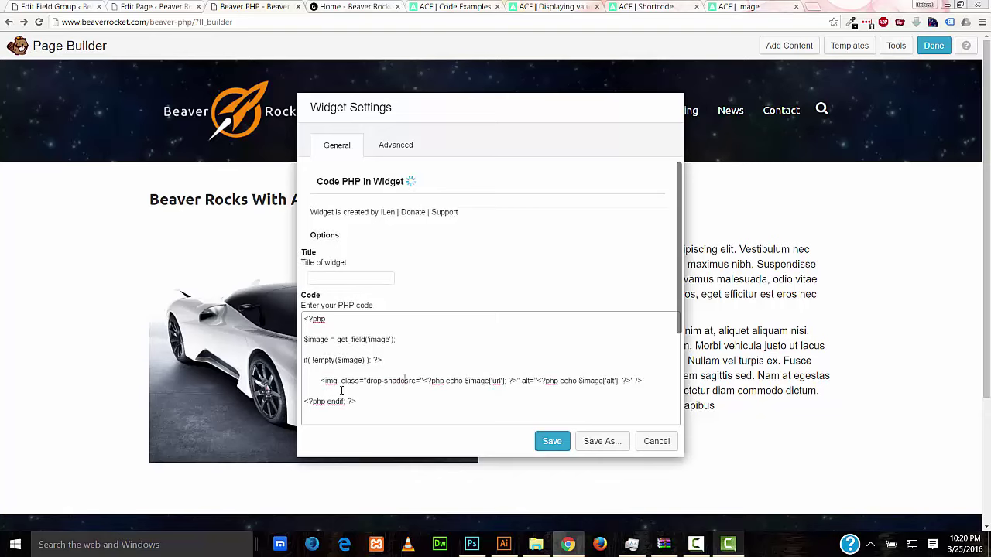
{"action": "type", "text": "w\""}
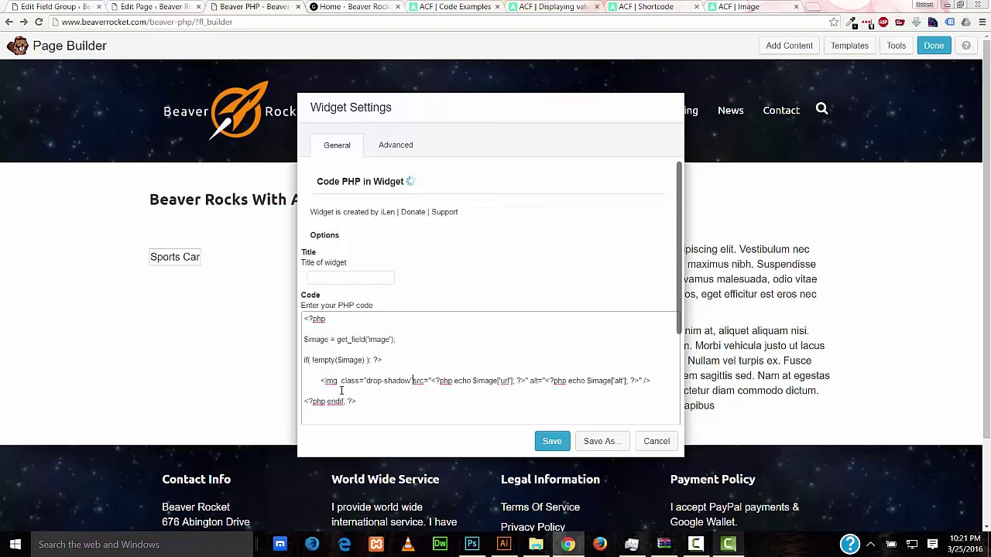
{"action": "left_click", "coordinate": [426, 388]}
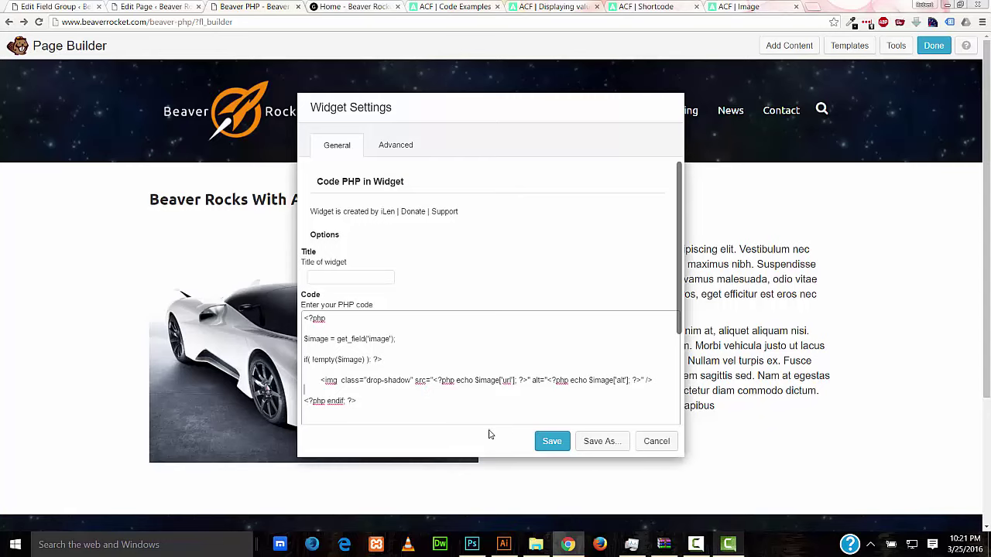
Save the widget, then add the .drop-shadow rule (box-shadow 3px 3px 8px 0px #000000) to layout CSS
{"action": "left_click", "coordinate": [553, 443]}
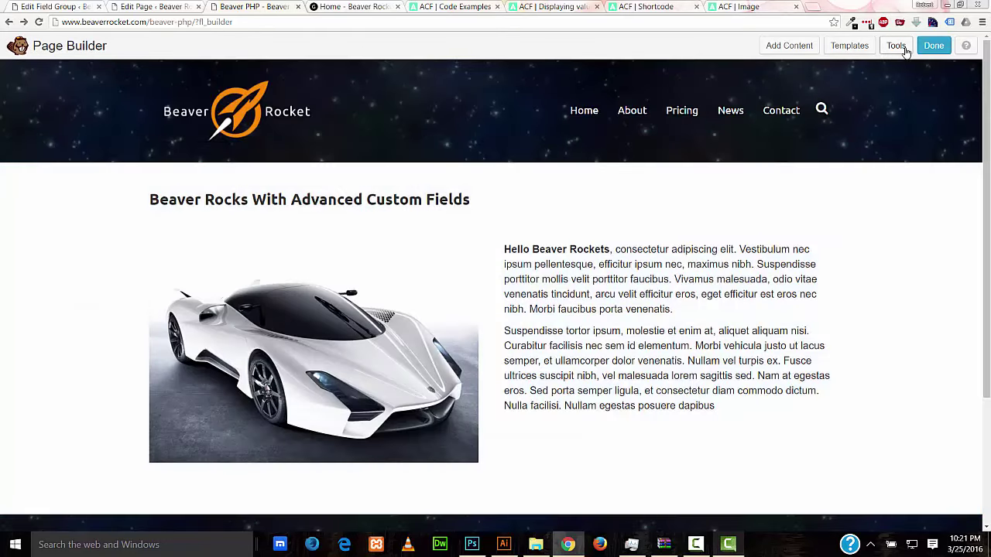
{"action": "left_click", "coordinate": [905, 48]}
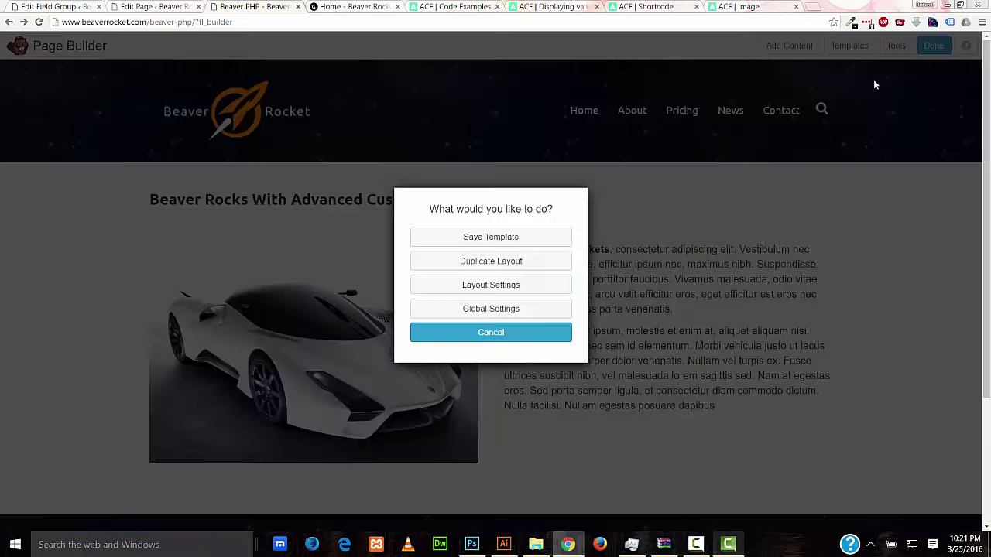
{"action": "left_click", "coordinate": [460, 288]}
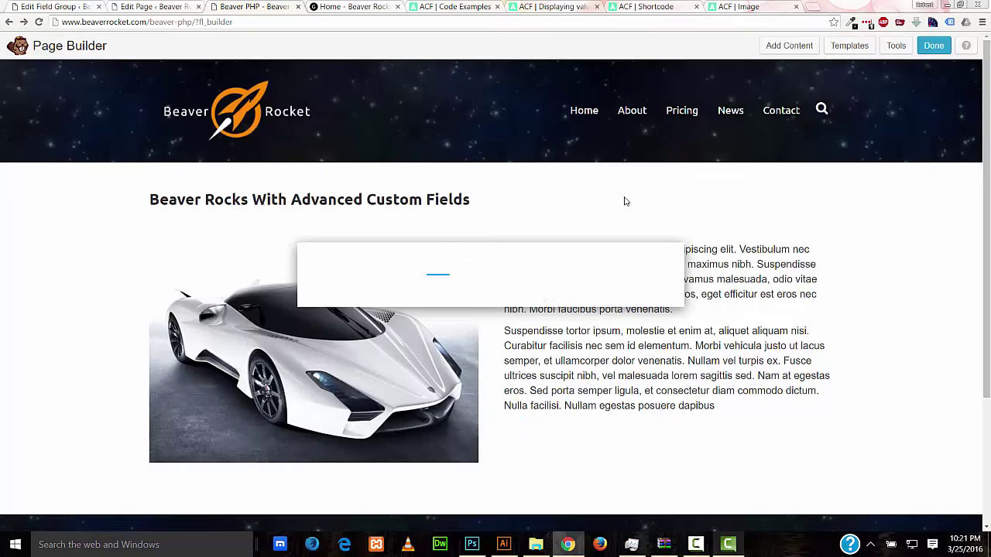
{"action": "right_click", "coordinate": [383, 199]}
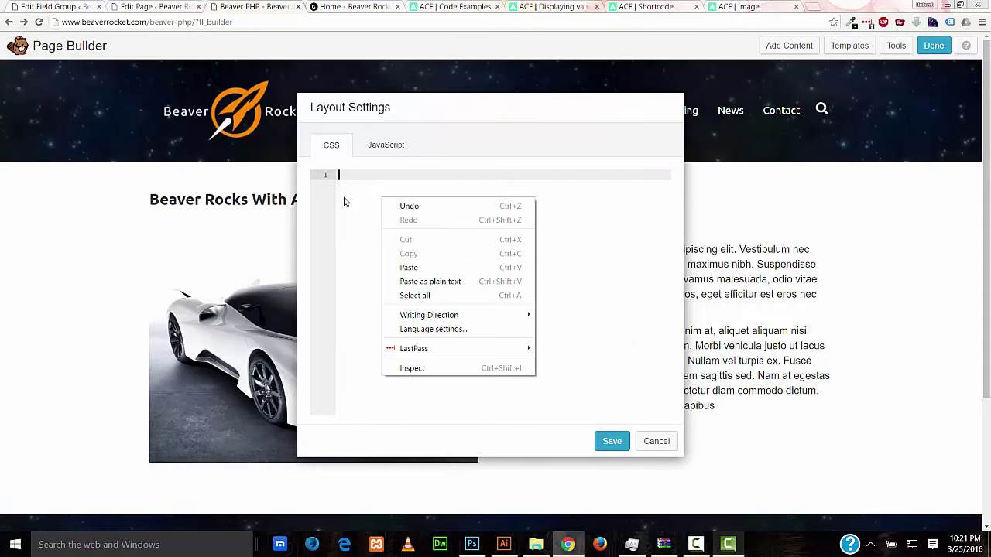
{"action": "left_click", "coordinate": [406, 268]}
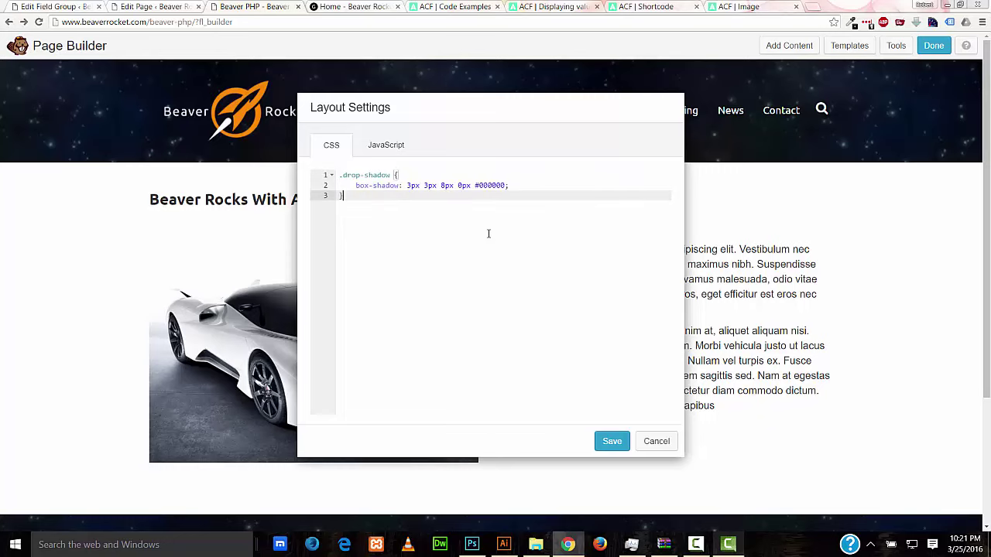
{"action": "left_click_drag", "start_coordinate": [452, 113], "coordinate": [730, 130]}
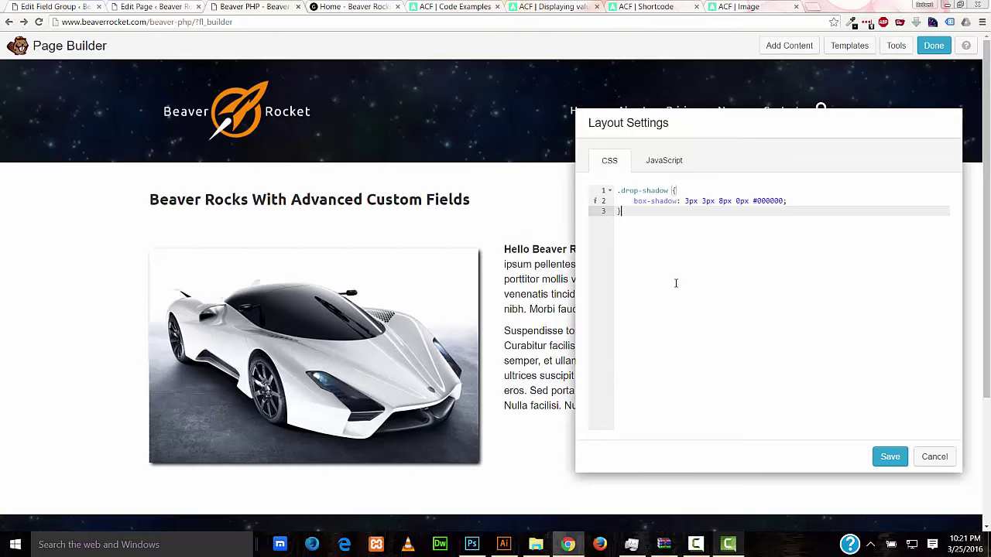
{"action": "left_click", "coordinate": [890, 457]}
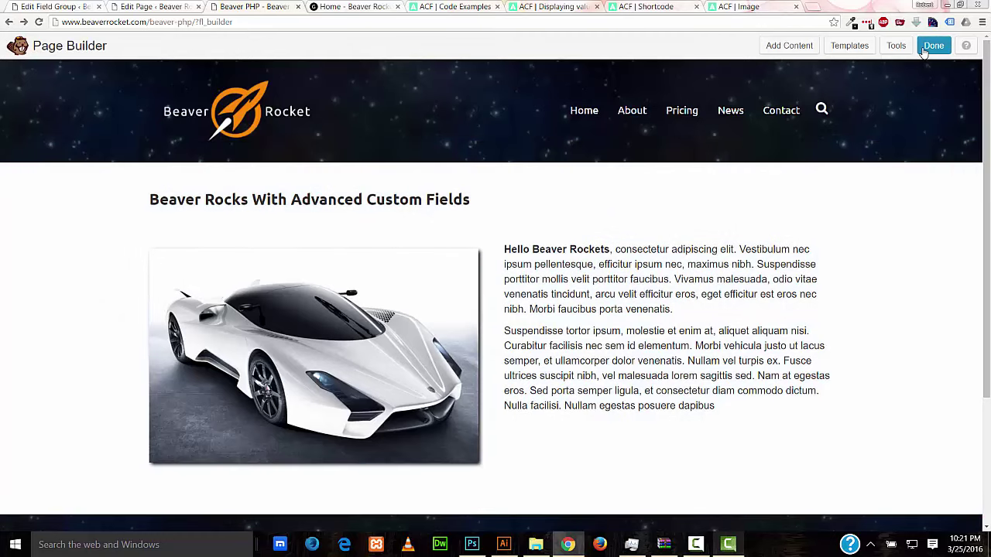
Publish the changes and scroll the live Beaver PHP page to review the title, text and shadowed image
{"action": "left_click", "coordinate": [925, 50]}
{"action": "left_click", "coordinate": [475, 249]}
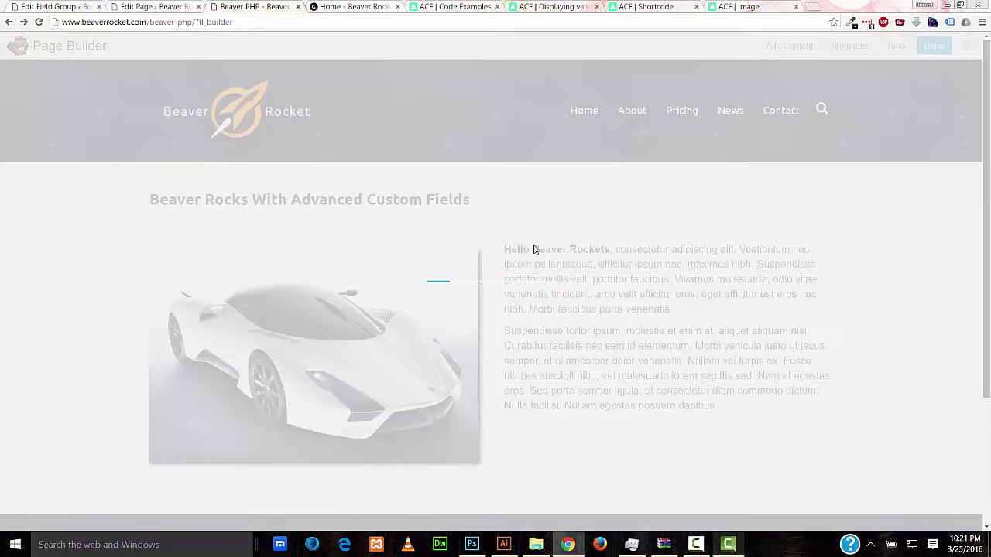
{"action": "scroll", "coordinate": [968, 223], "scroll_direction": "down", "scroll_amount": 2}
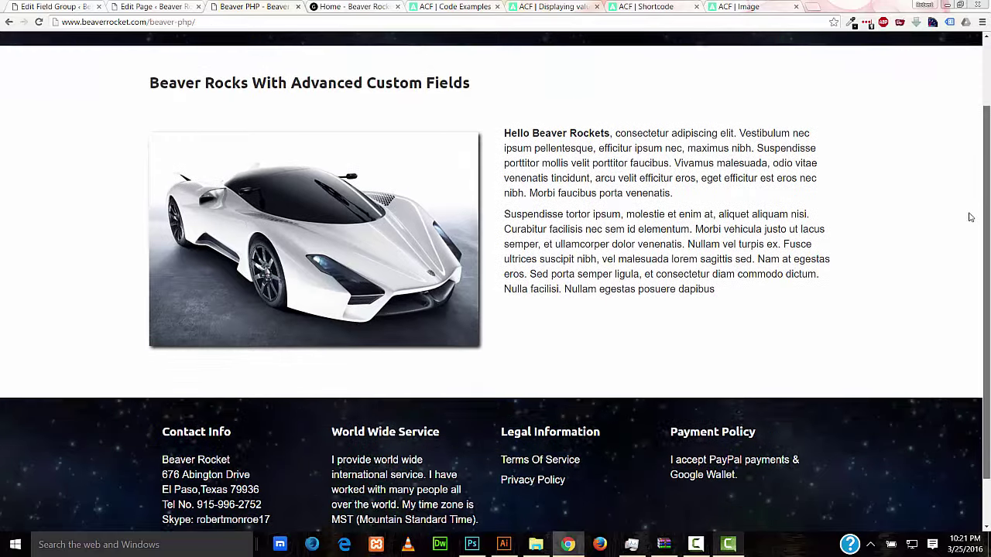
{"action": "scroll", "coordinate": [956, 235], "scroll_direction": "up", "scroll_amount": 2}
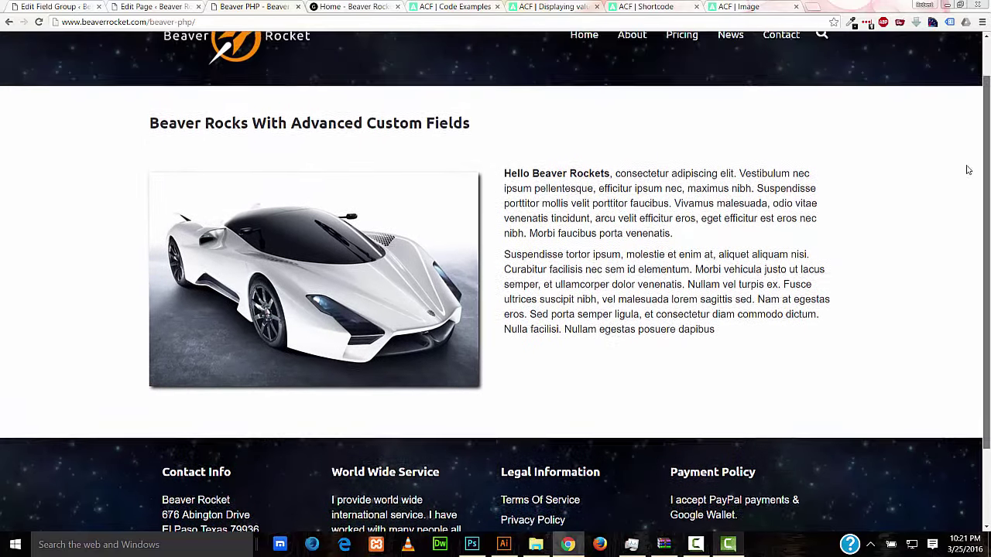
{"action": "scroll", "coordinate": [973, 147], "scroll_direction": "up", "scroll_amount": 1}
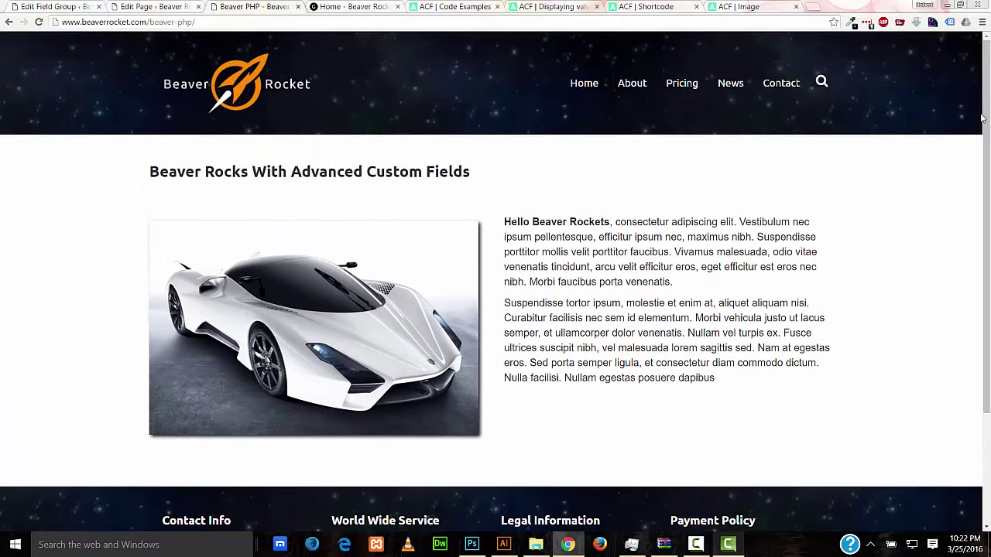